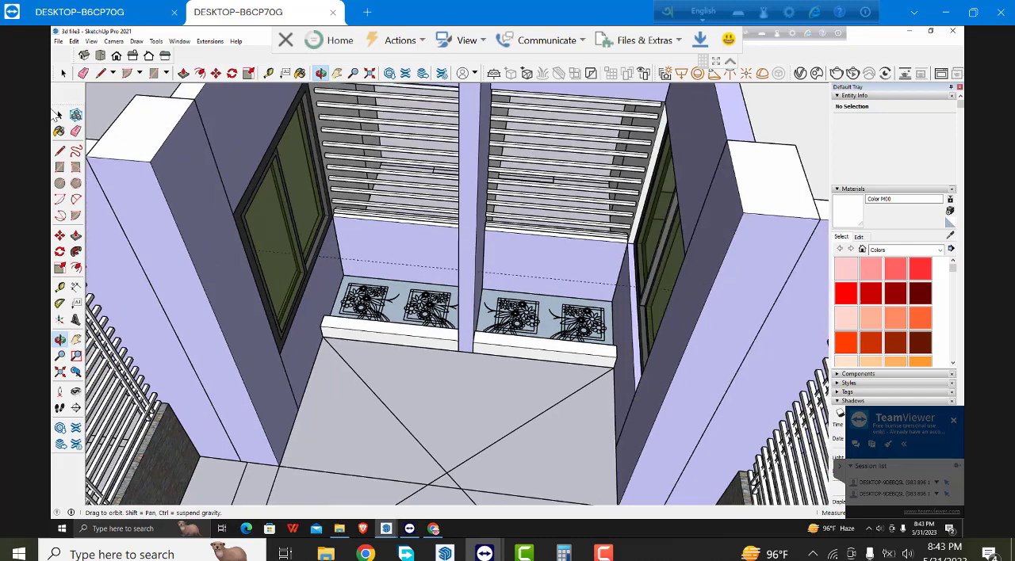
- Paste the copied potted plant into the near-left corner of the entrance planter, beside the left window wall
key(space)
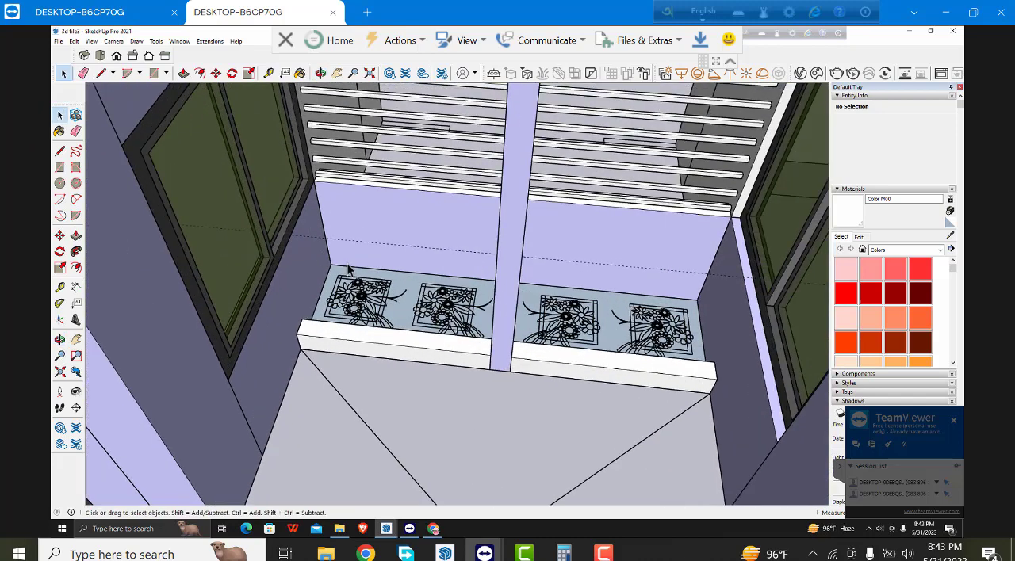
scroll(348, 269, up, 2)
key(ctrl+v)
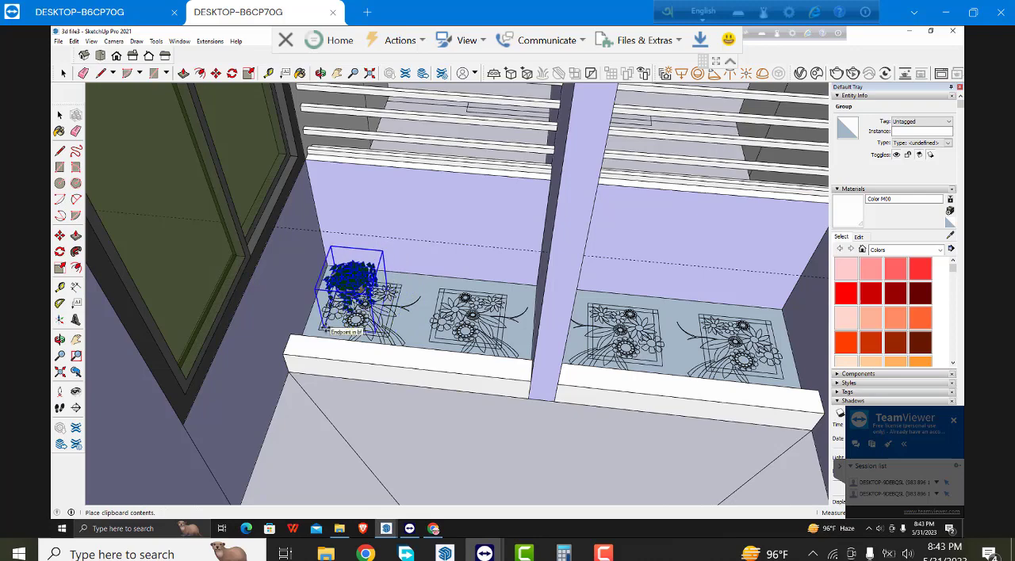
click(325, 331)
scroll(242, 267, up, 2)
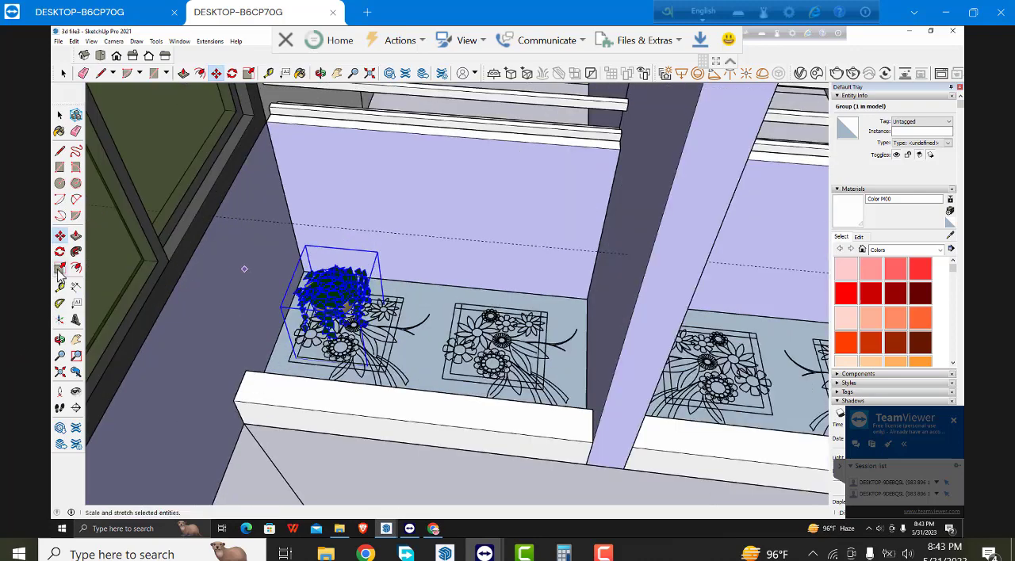
- Scale the potted plant taller, wider and deeper so it fills about half of the planter section left of the central post
click(59, 269)
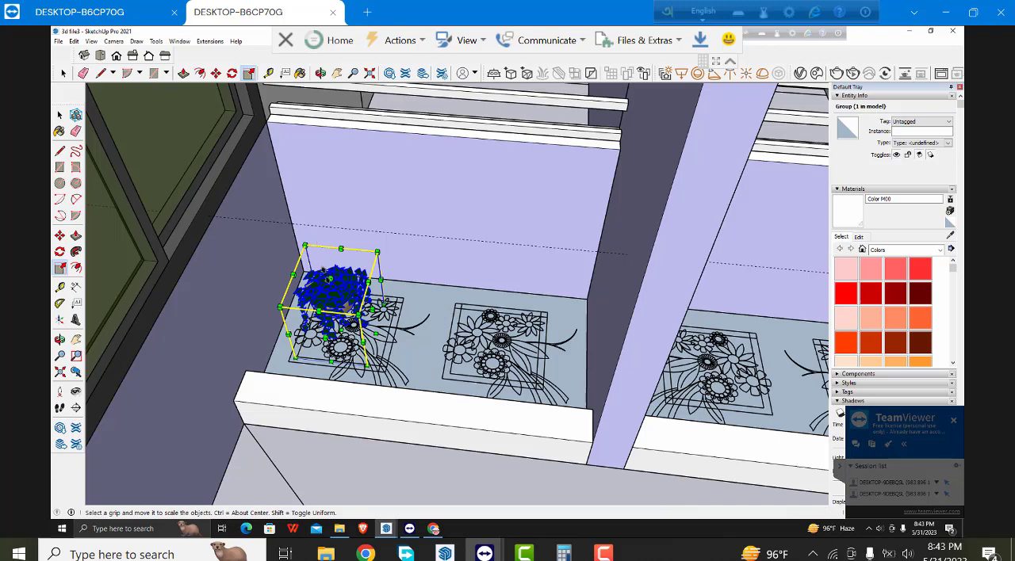
drag(329, 279, 320, 235)
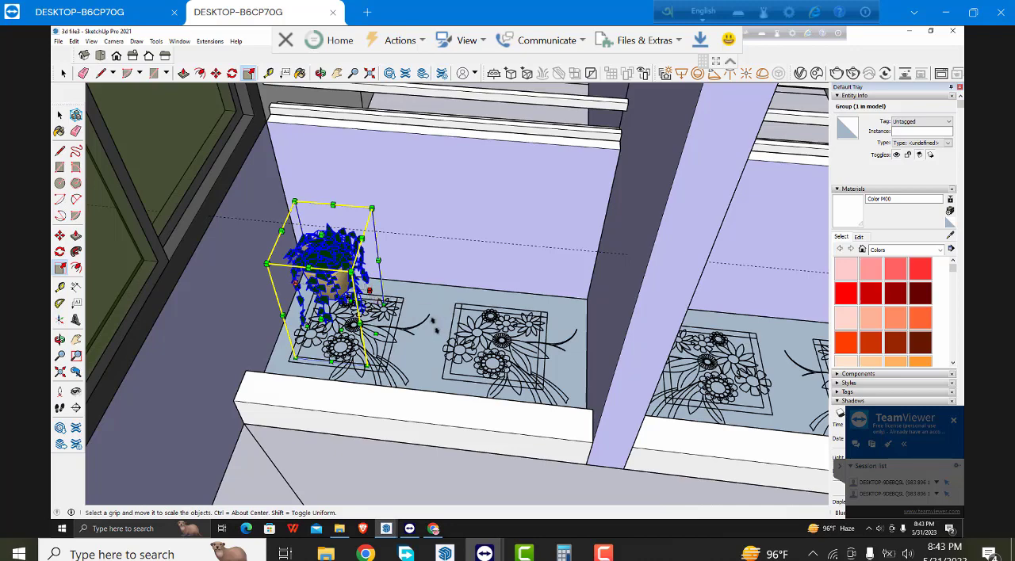
drag(369, 291, 434, 324)
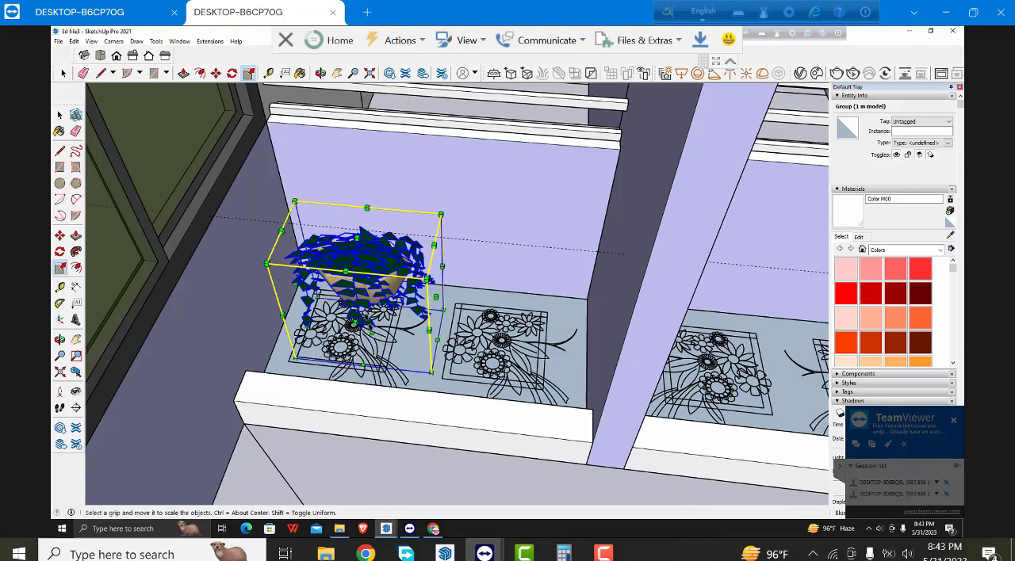
drag(355, 321, 233, 401)
scroll(314, 237, down, 1)
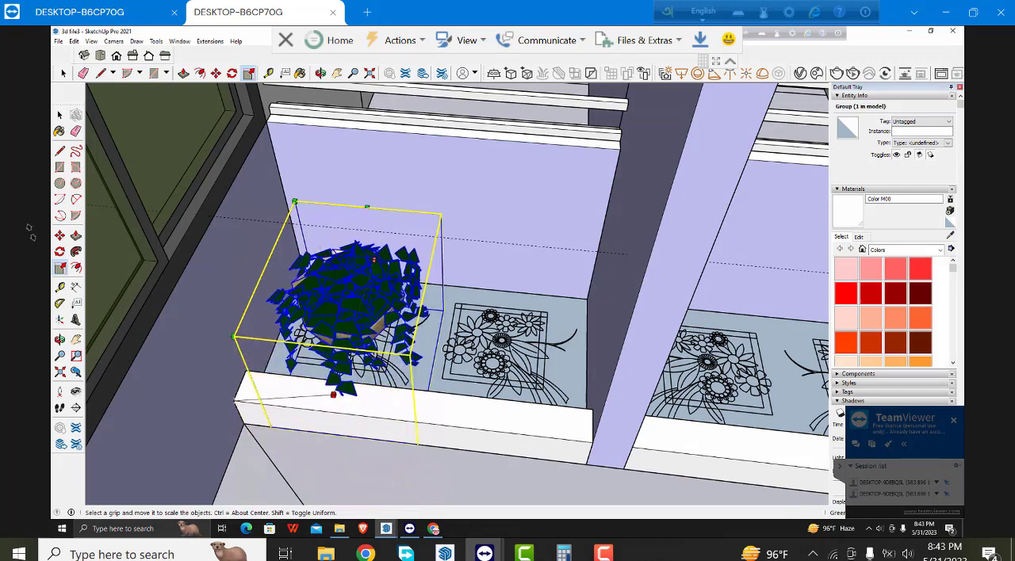
scroll(361, 349, down, 2)
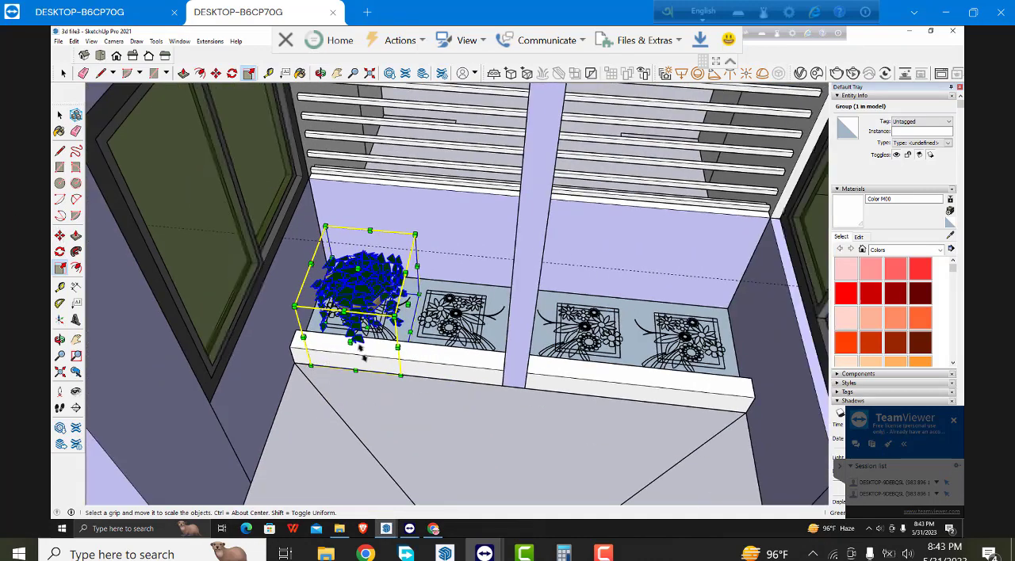
- Copy the enlarged plant along the planter and shift the copy so it sits beside the original, next to the central post
key(m)
key(ctrl)
click(361, 357)
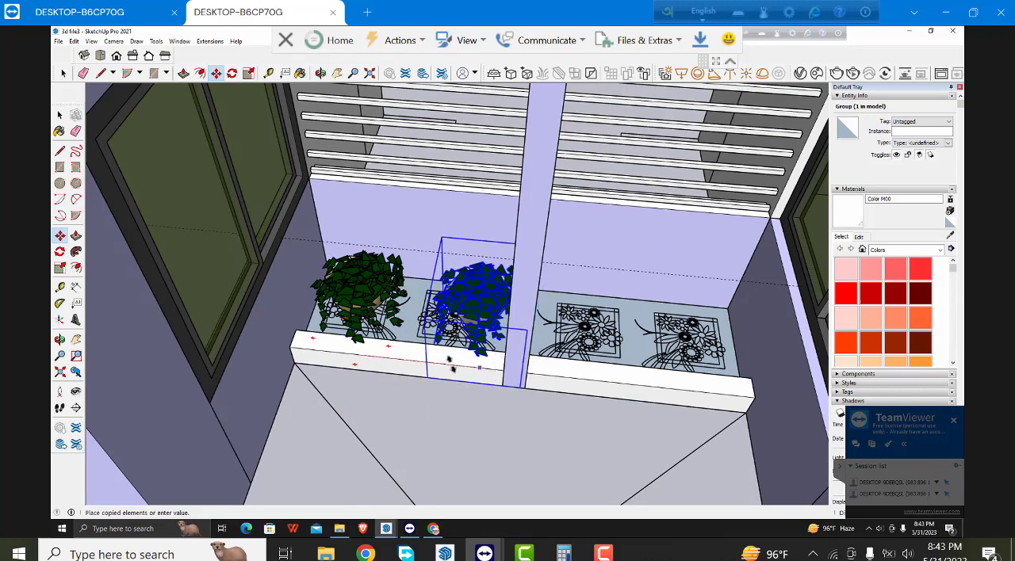
click(428, 361)
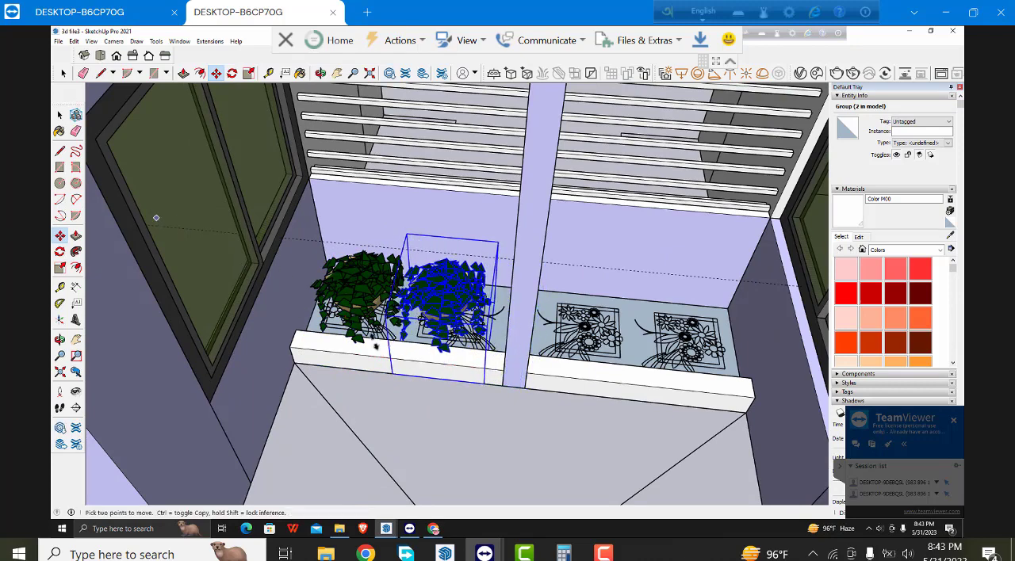
scroll(458, 370, up, 3)
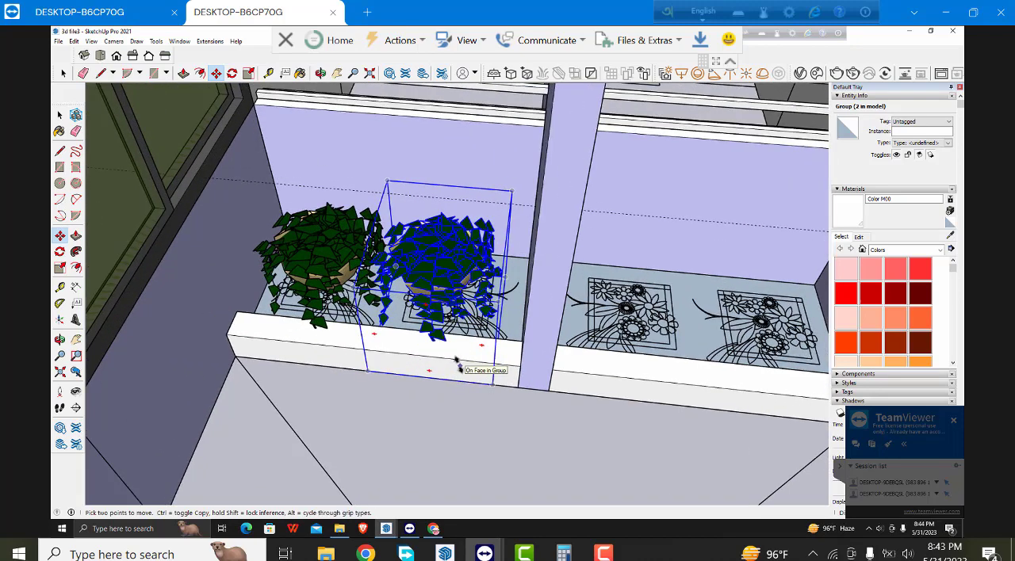
click(459, 363)
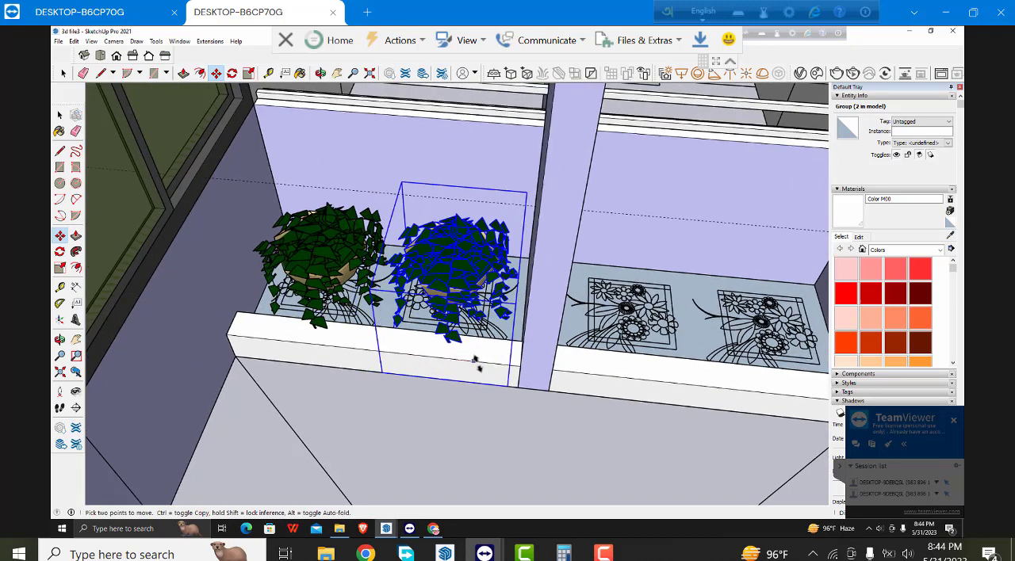
click(474, 361)
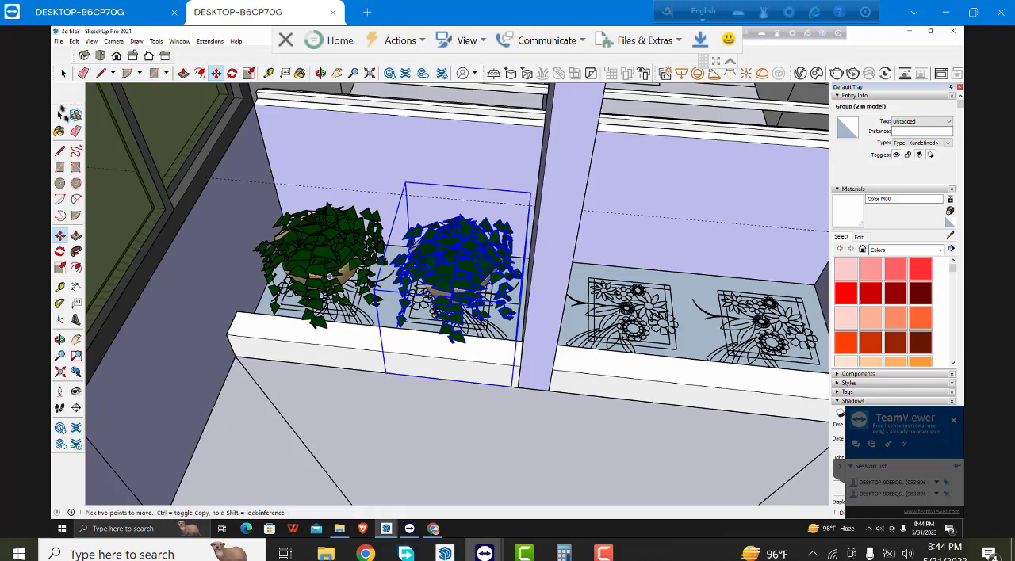
- Select both potted plants and copy them along the red axis into the planter section on the other side of the central post
click(61, 115)
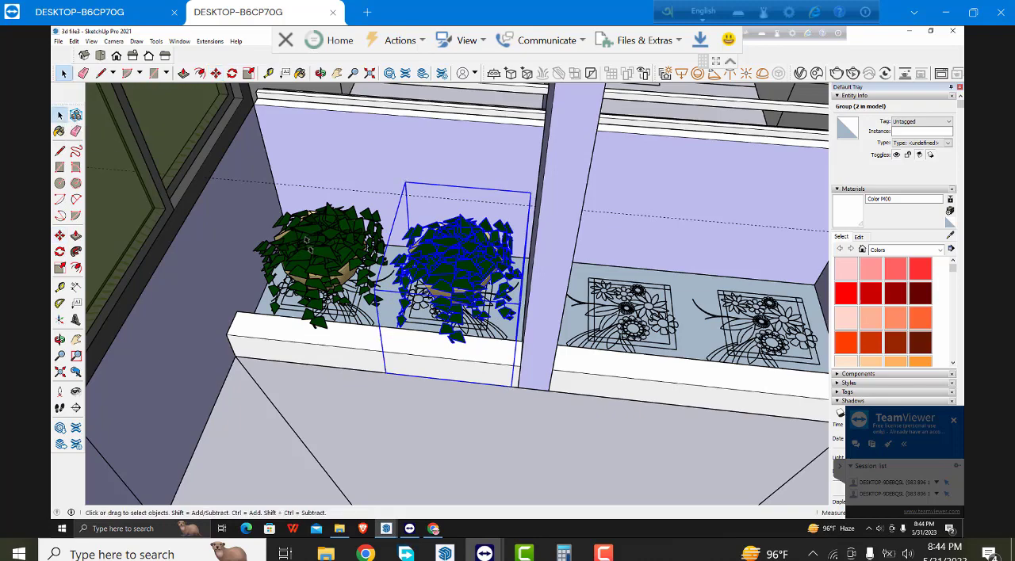
shift+click(309, 246)
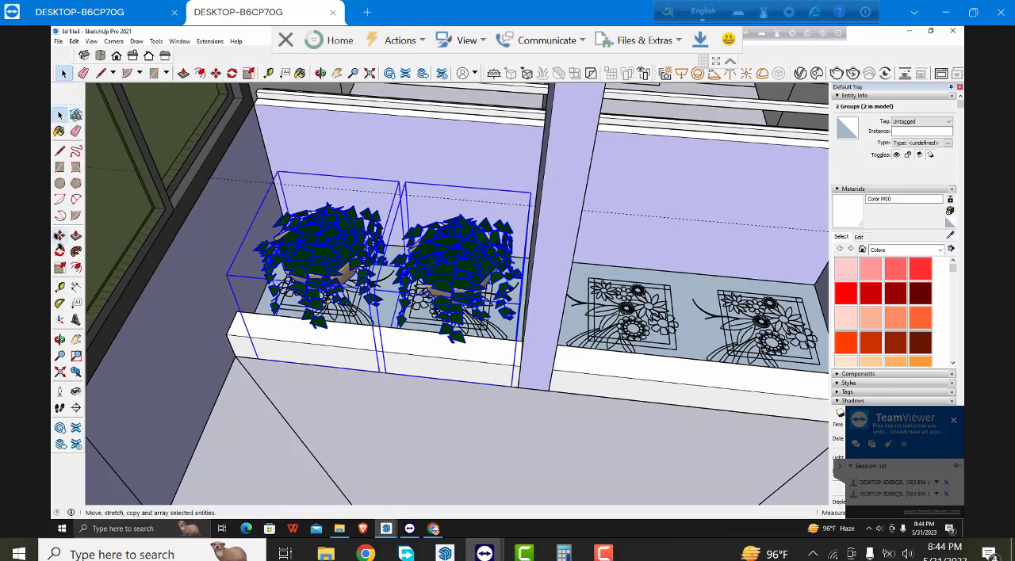
click(60, 235)
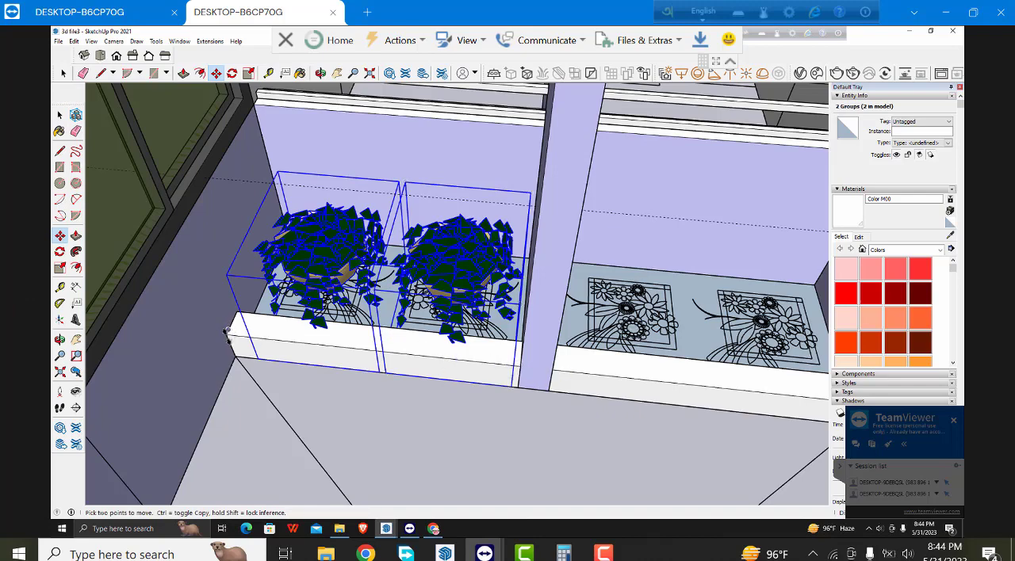
key(ctrl)
click(227, 334)
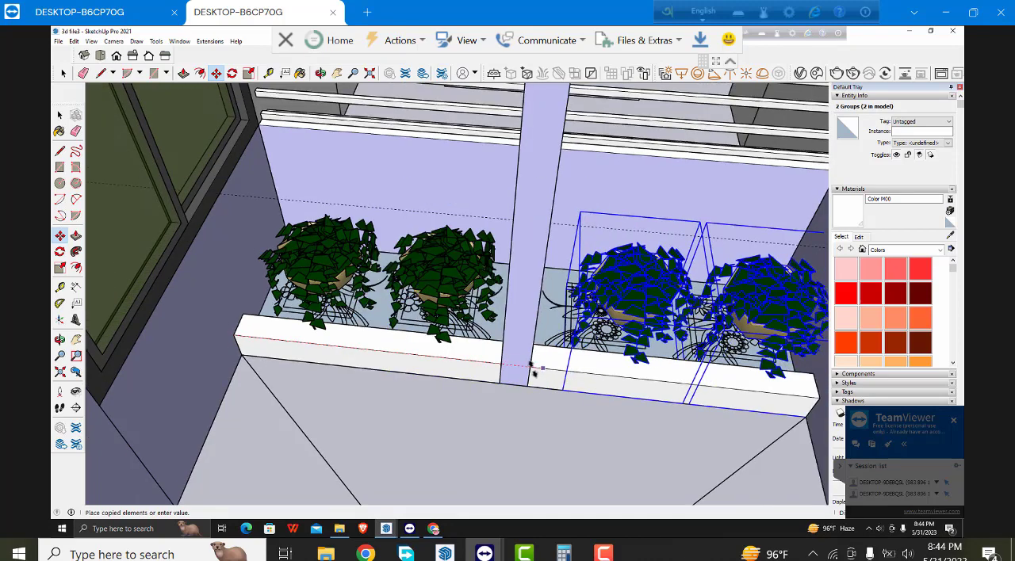
click(530, 366)
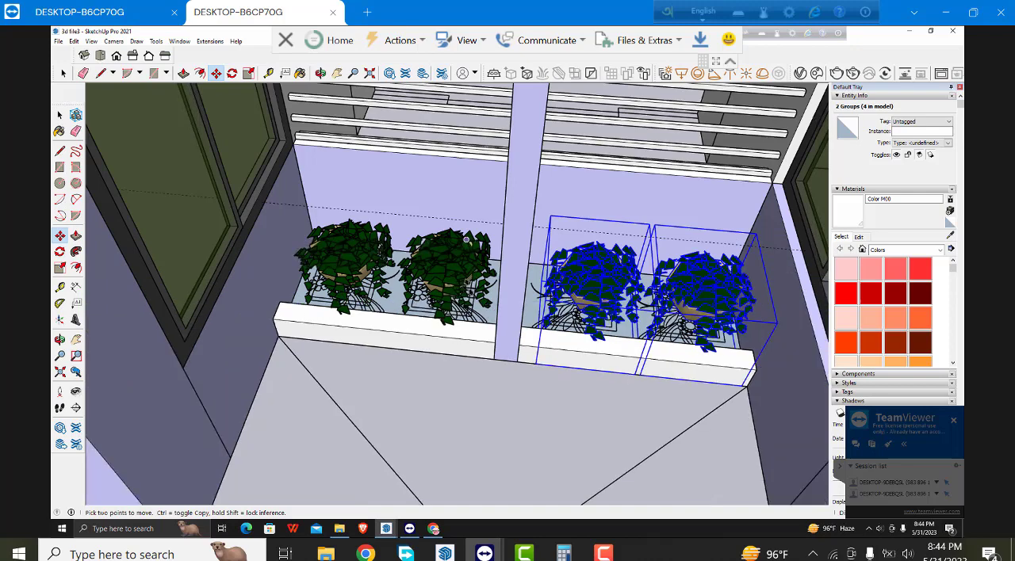
- Examine the planted entrance together with the surrounding front facade from farther away
scroll(467, 238, down, 2)
scroll(466, 239, down, 4)
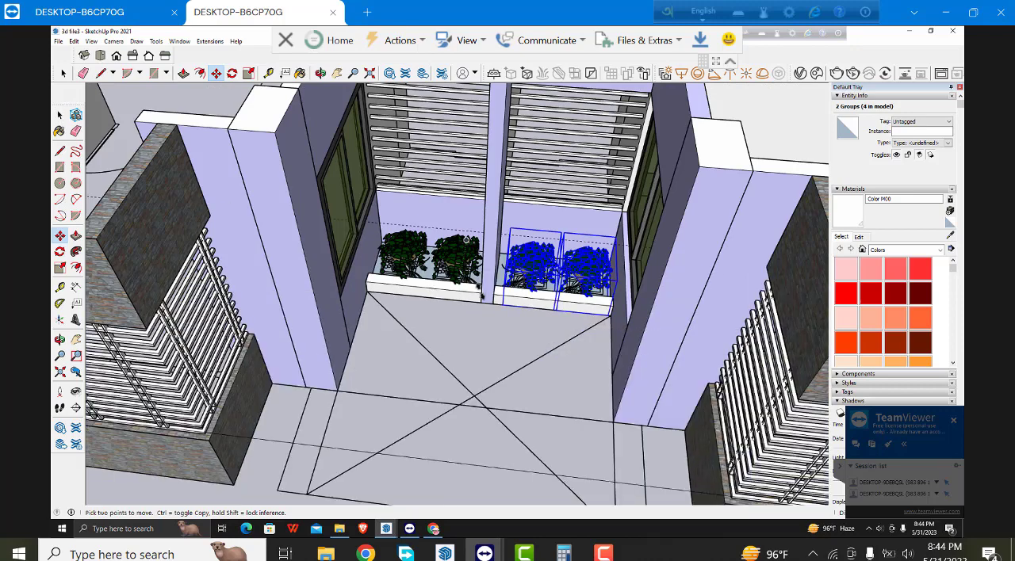
scroll(481, 296, down, 2)
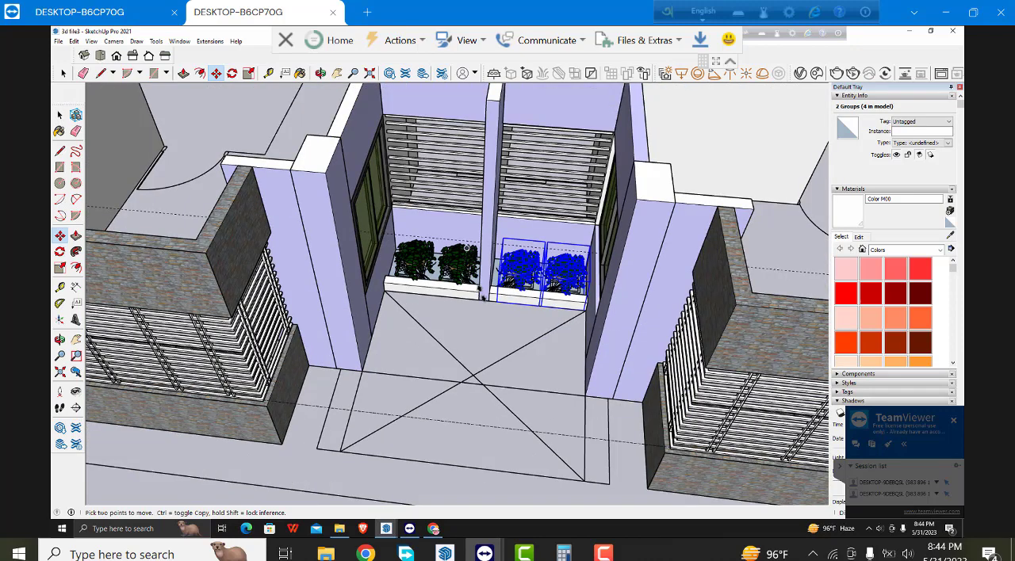
scroll(481, 295, up, 1)
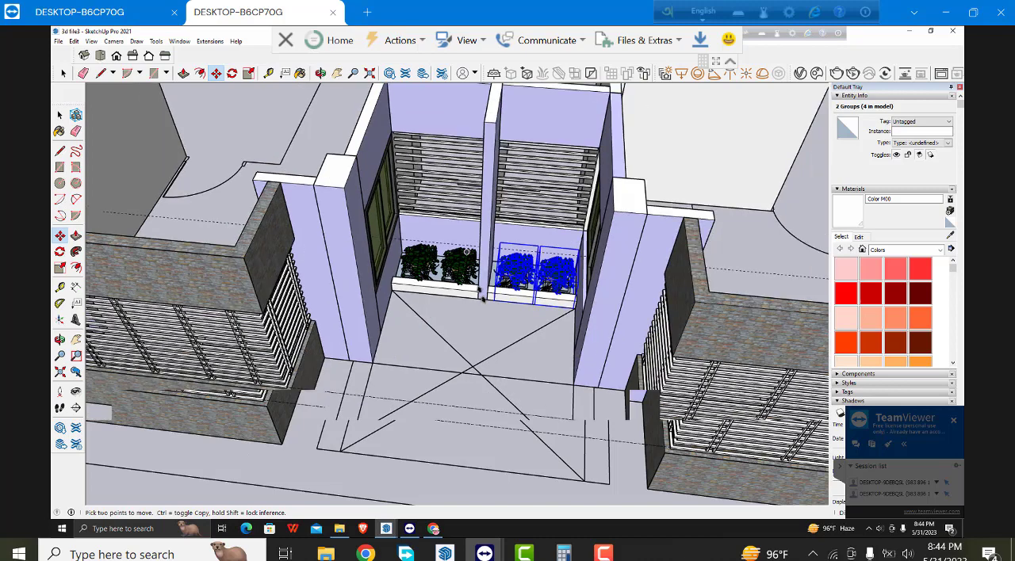
key(space)
scroll(481, 295, down, 2)
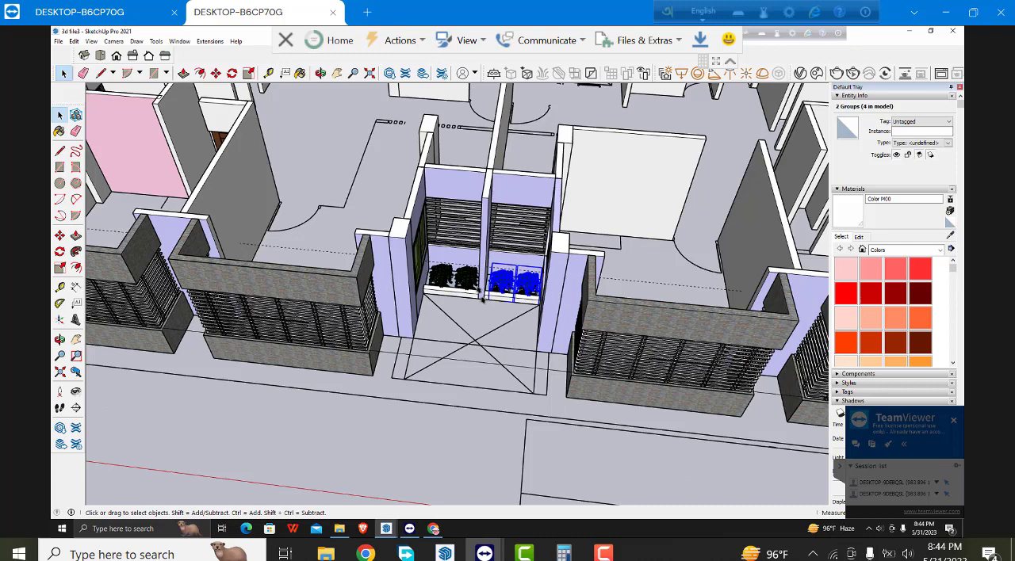
scroll(481, 296, down, 1)
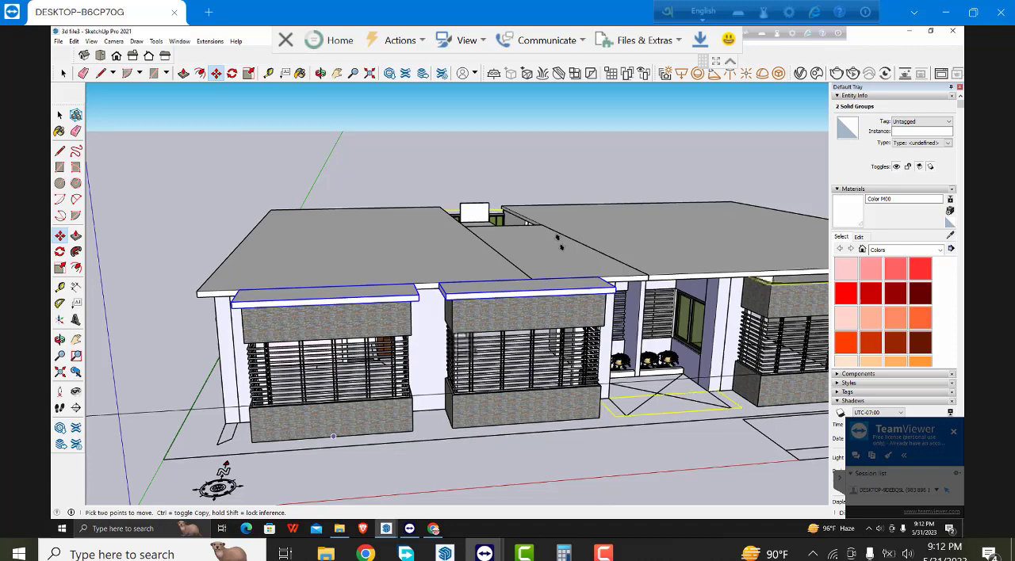
- Copy the two canopy slabs above the left window bays along the red axis onto the two bays right of the entrance
click(333, 437)
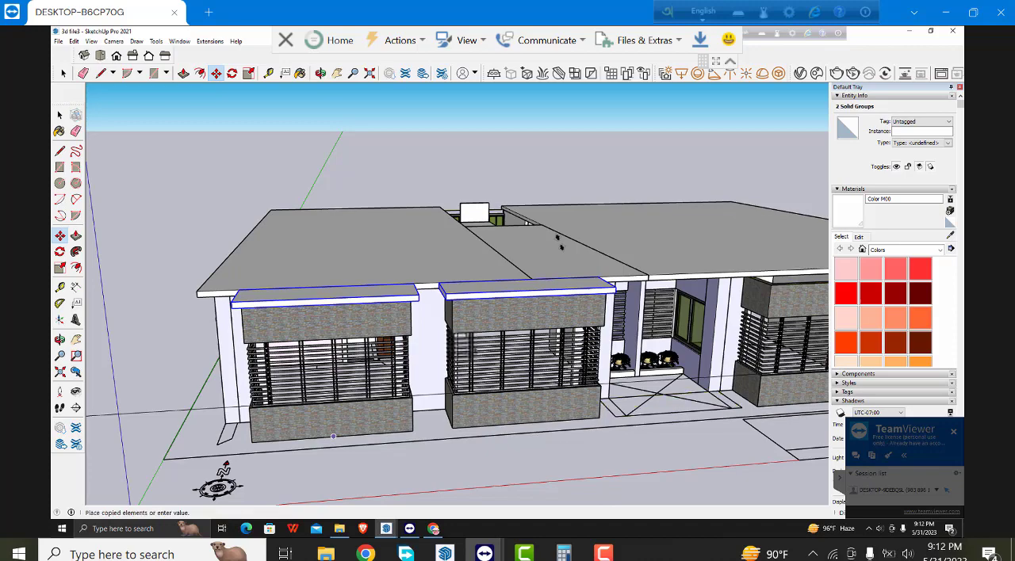
middle_drag(559, 243, 523, 245)
click(564, 424)
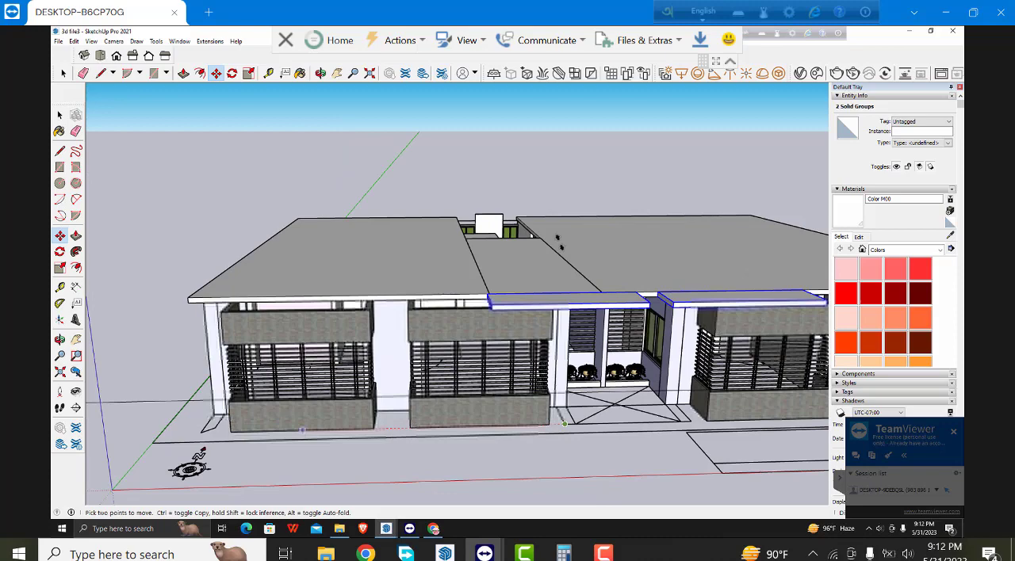
key(ctrl)
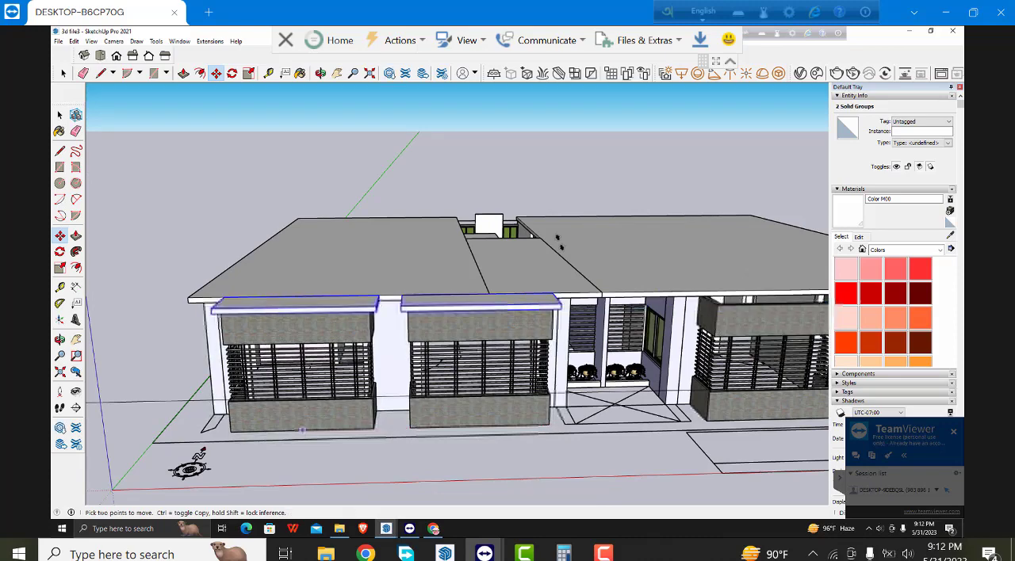
middle_drag(642, 431, 642, 431)
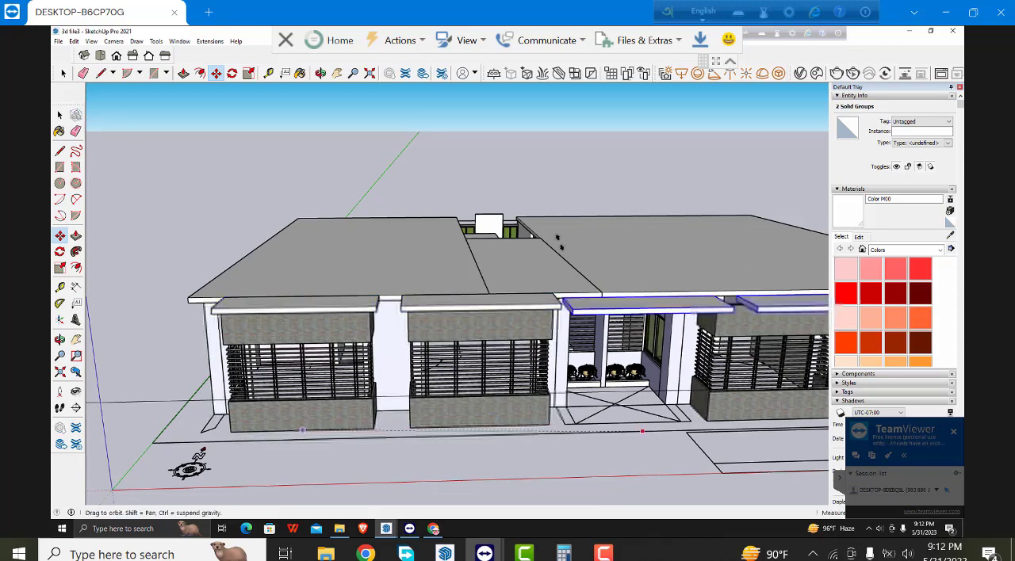
middle_drag(189, 468, 103, 432)
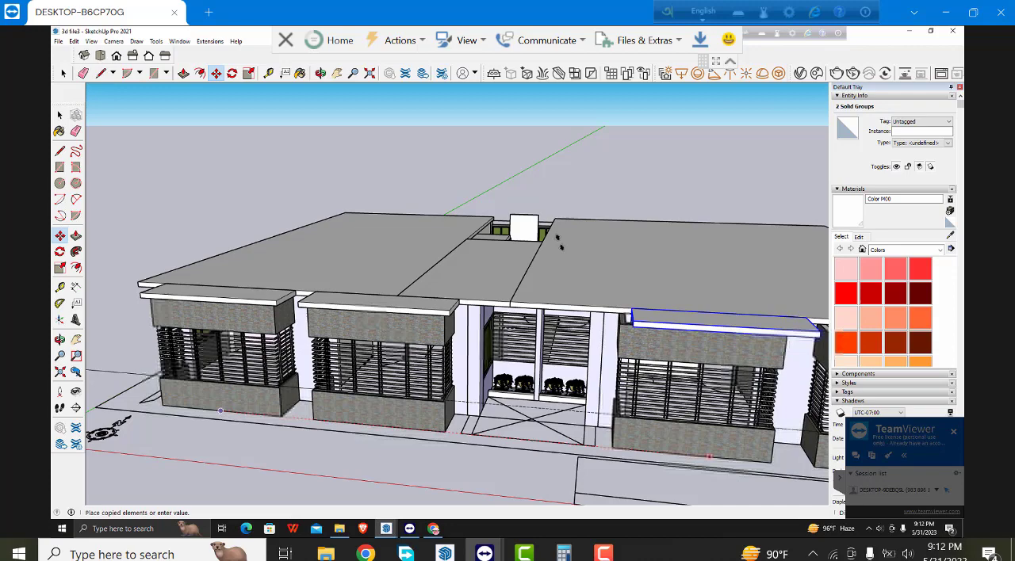
mouse_move(559, 242)
middle_down()
mouse_move(582, 241)
mouse_move(559, 250)
middle_up()
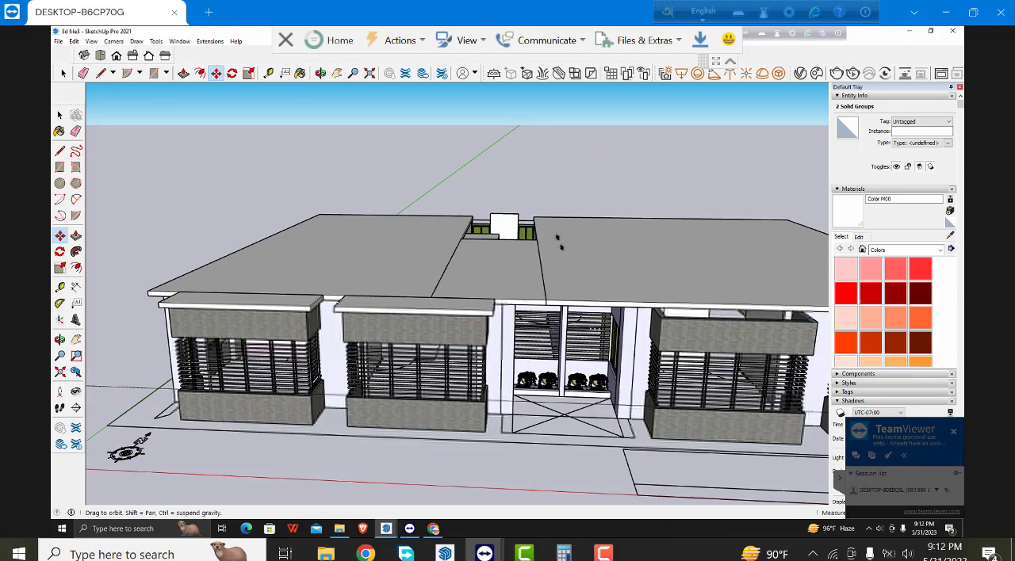
scroll(559, 242, up, 2)
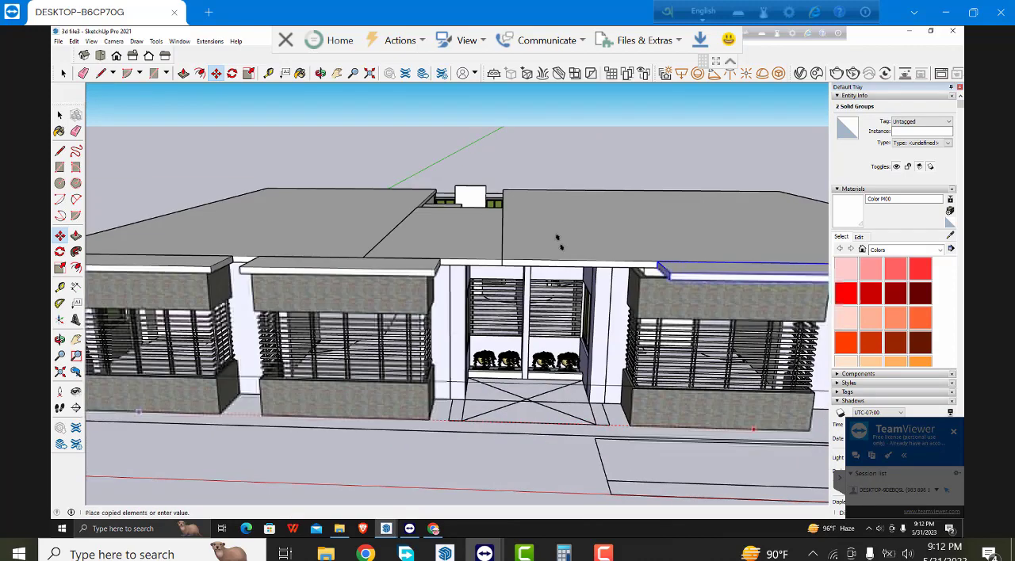
middle_drag(559, 242, 559, 244)
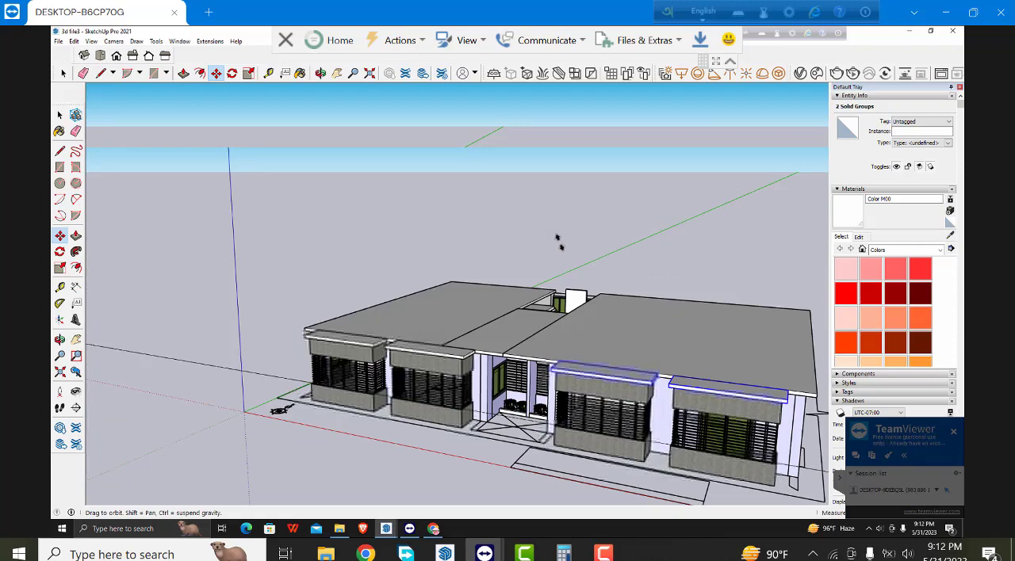
middle_drag(559, 242, 559, 242)
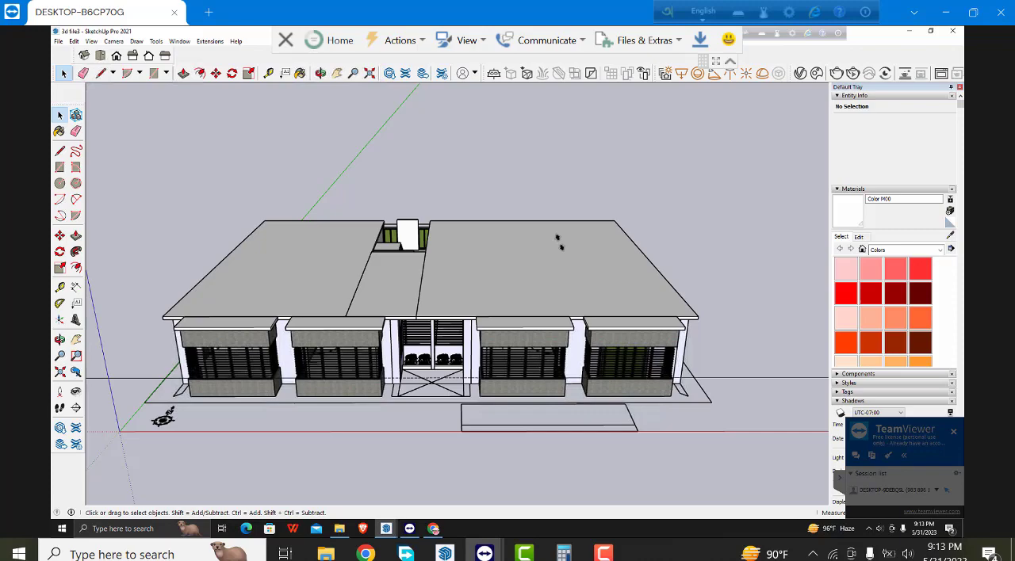
middle_drag(559, 245, 559, 238)
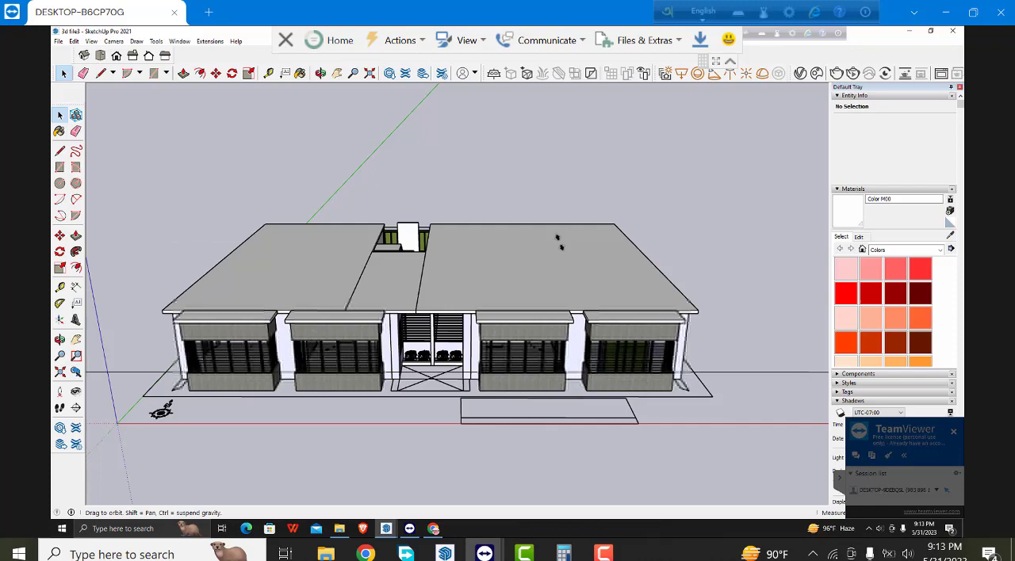
scroll(559, 242, up, 8)
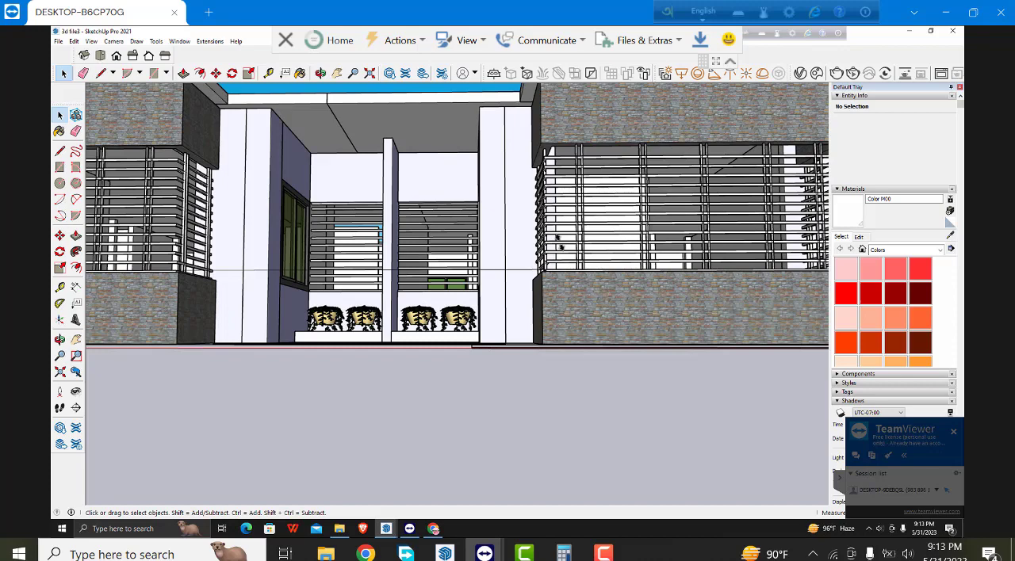
middle_drag(558, 239, 558, 241)
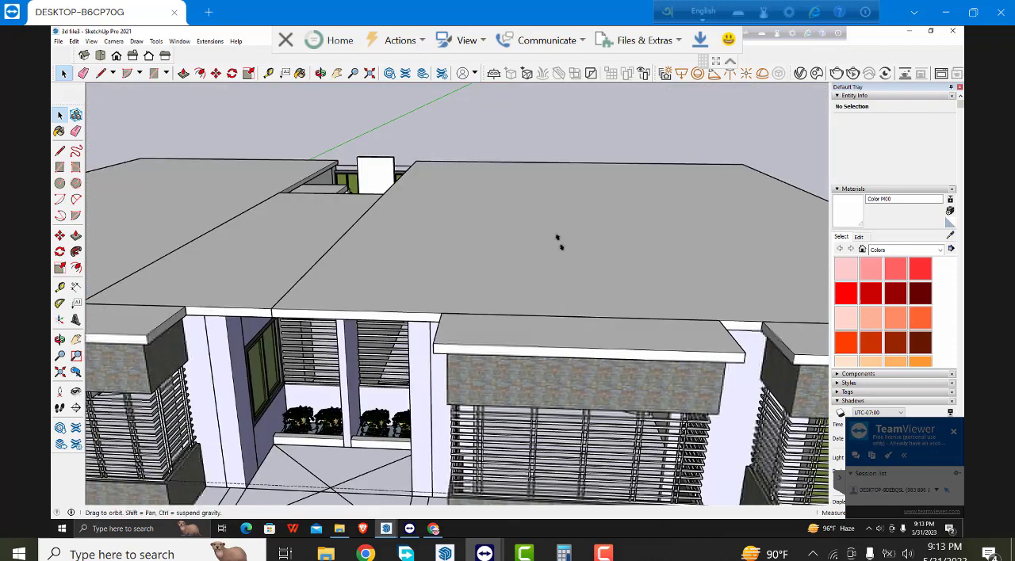
- Open the right-hand roof slab for editing and draw a rectangle on its underside covering its part of the entrance recess
scroll(557, 239, up, 3)
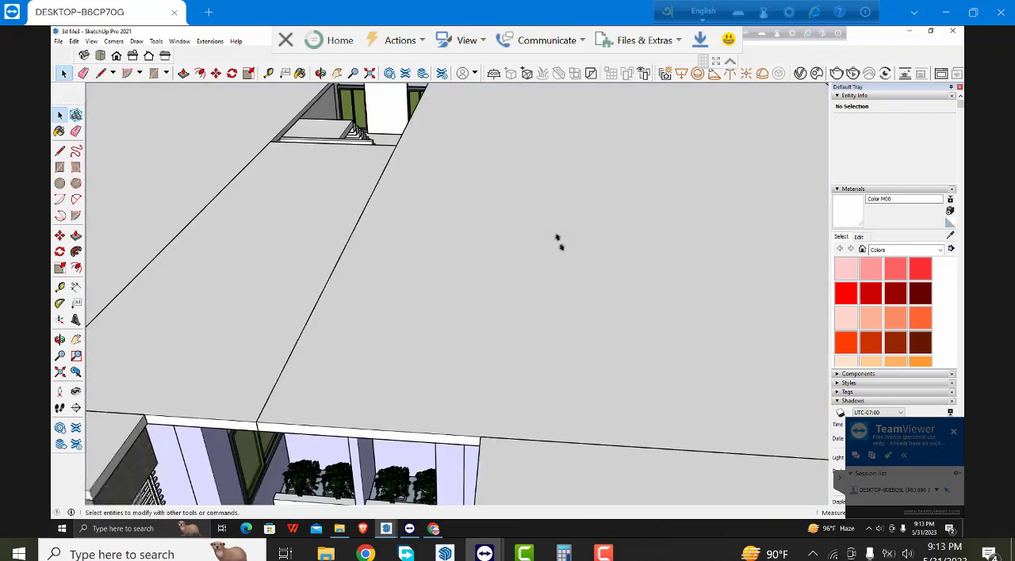
middle_drag(557, 239, 558, 241)
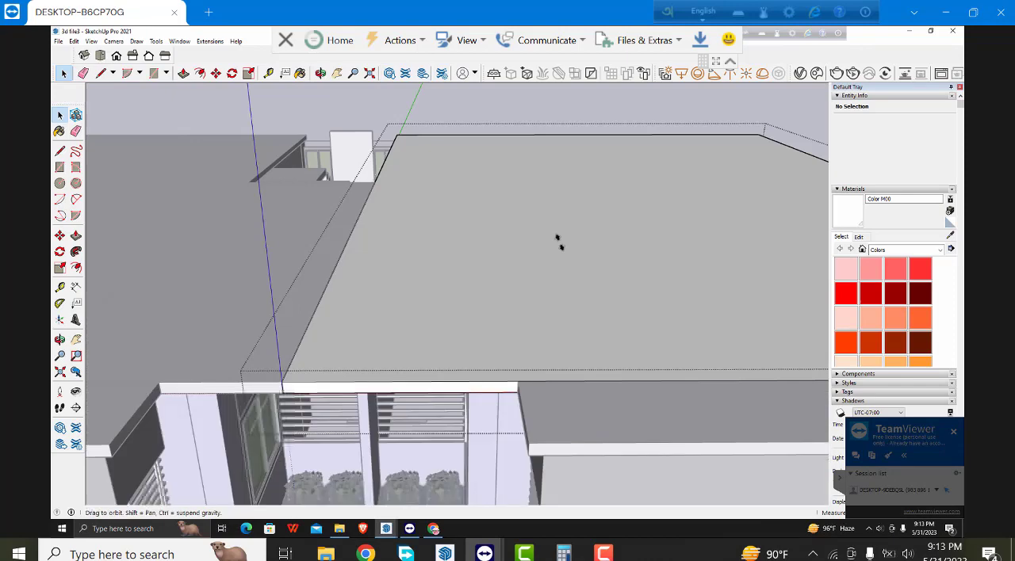
scroll(557, 240, down, 1)
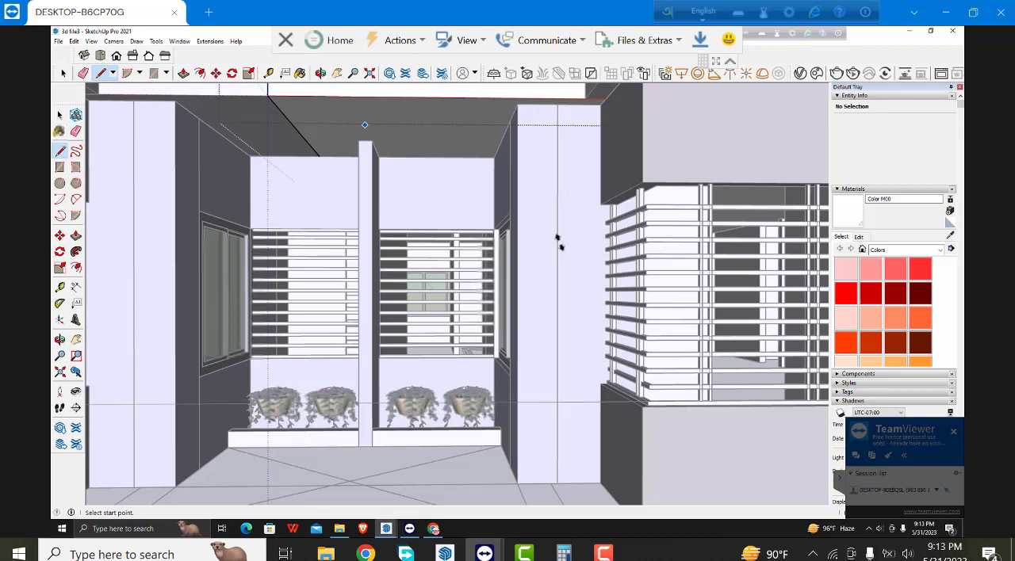
click(357, 141)
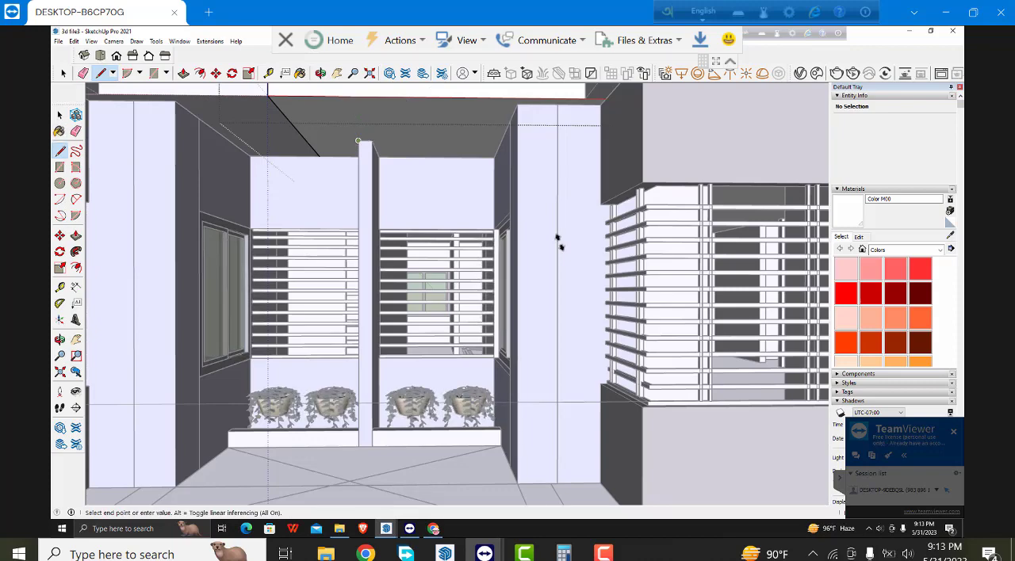
key(Escape)
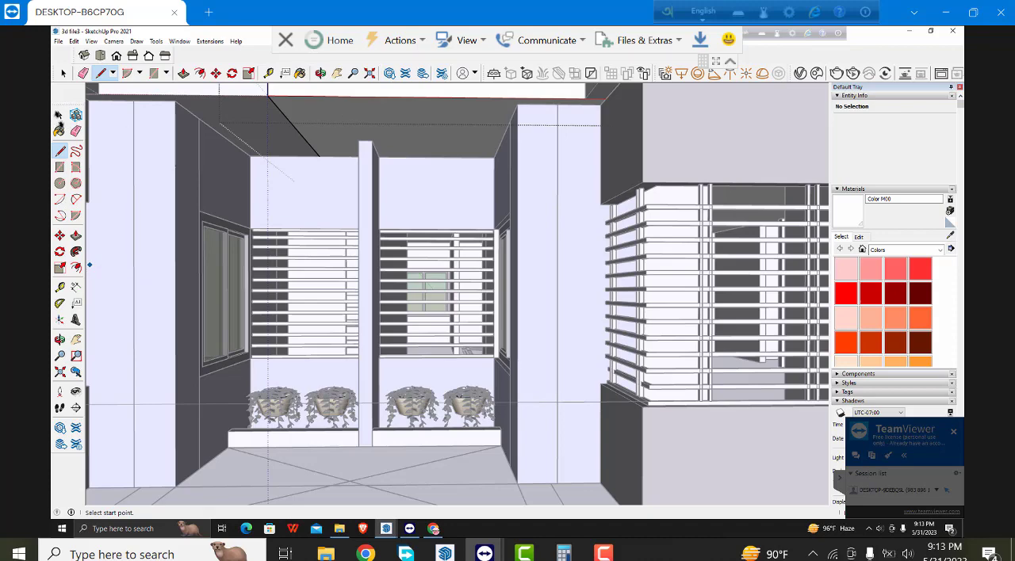
click(58, 115)
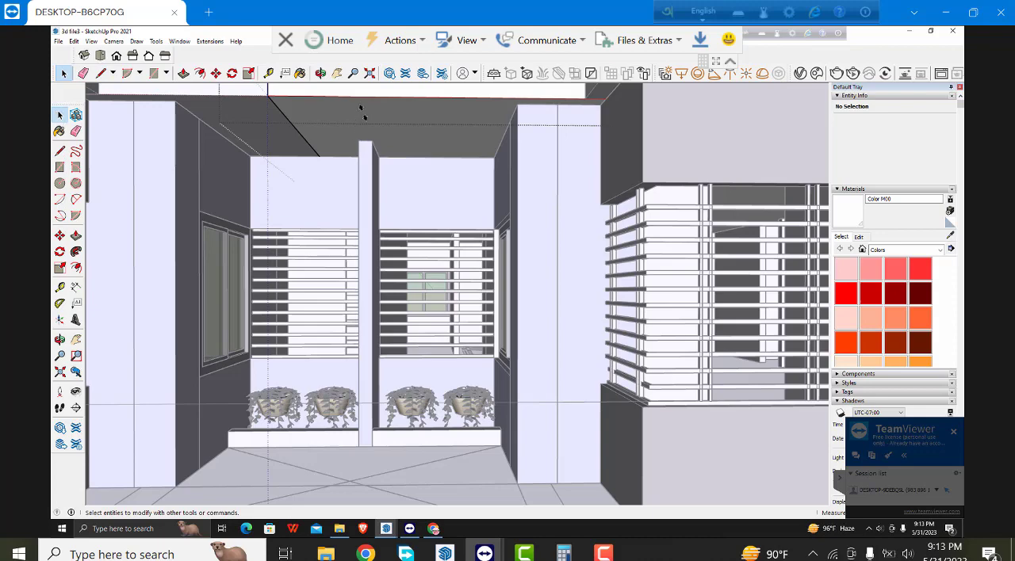
click(361, 111)
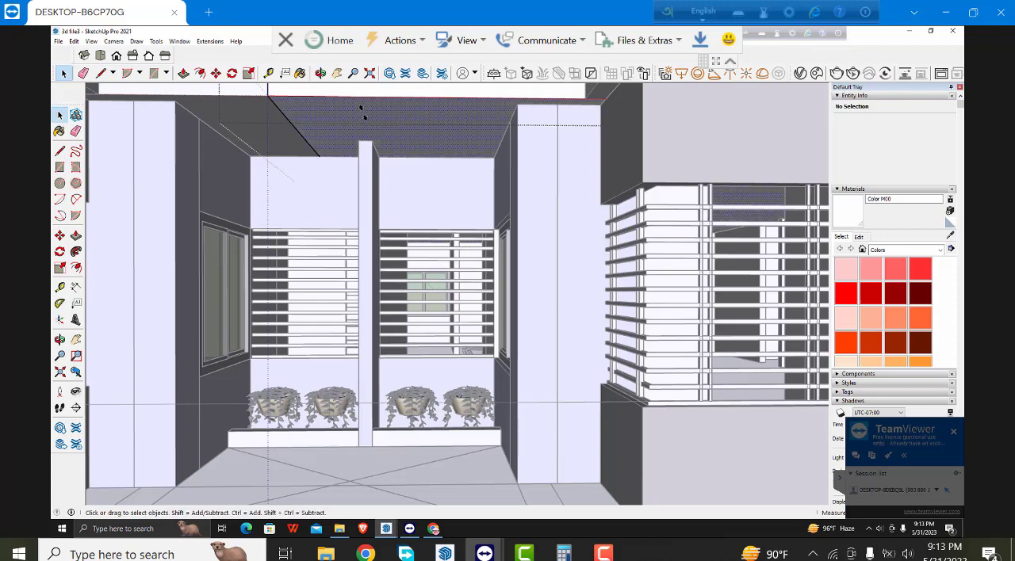
click(59, 167)
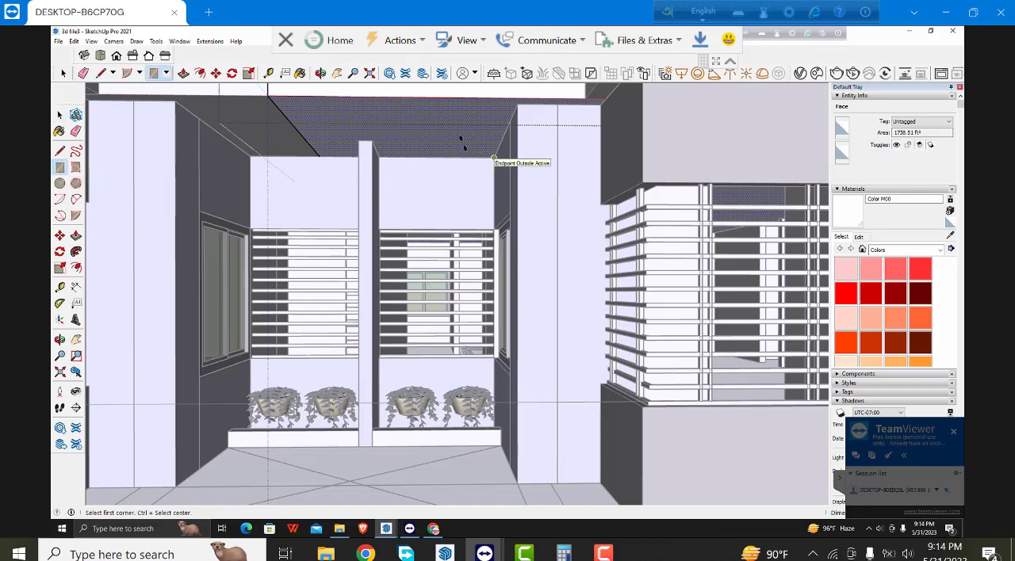
click(268, 89)
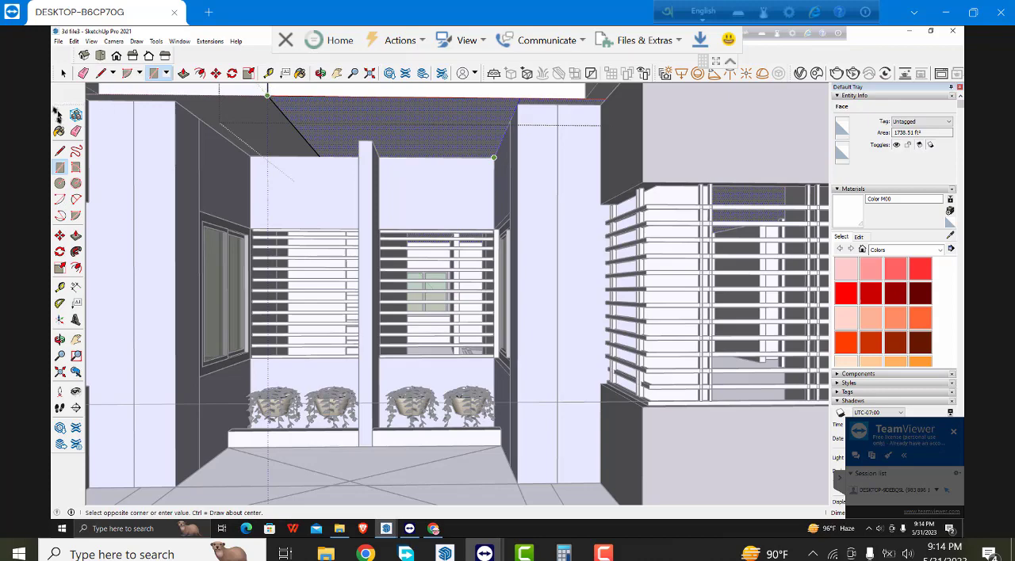
click(58, 116)
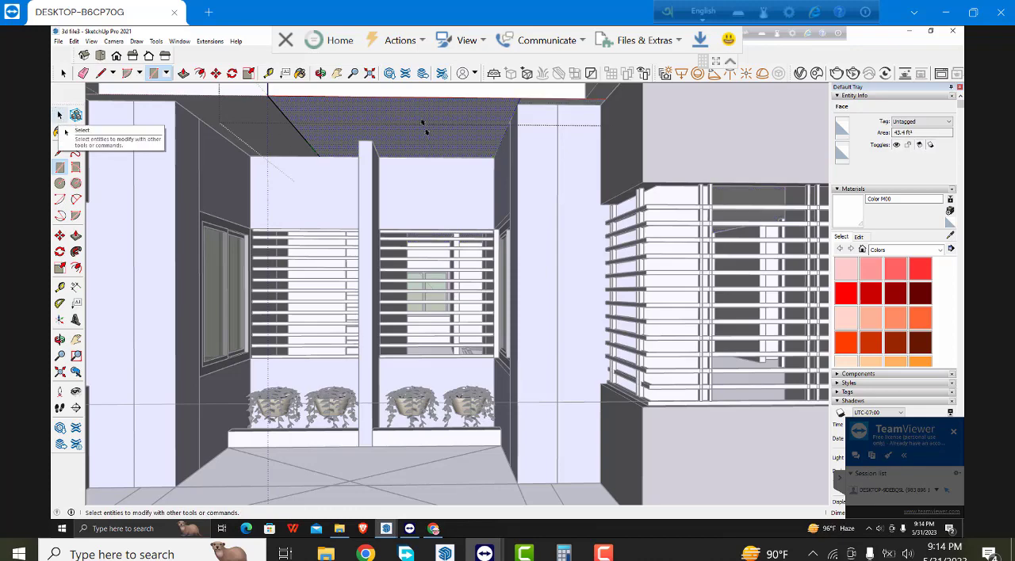
- Push/Pull the rectangle up through the full slab thickness to cut an opening above the entrance
click(60, 116)
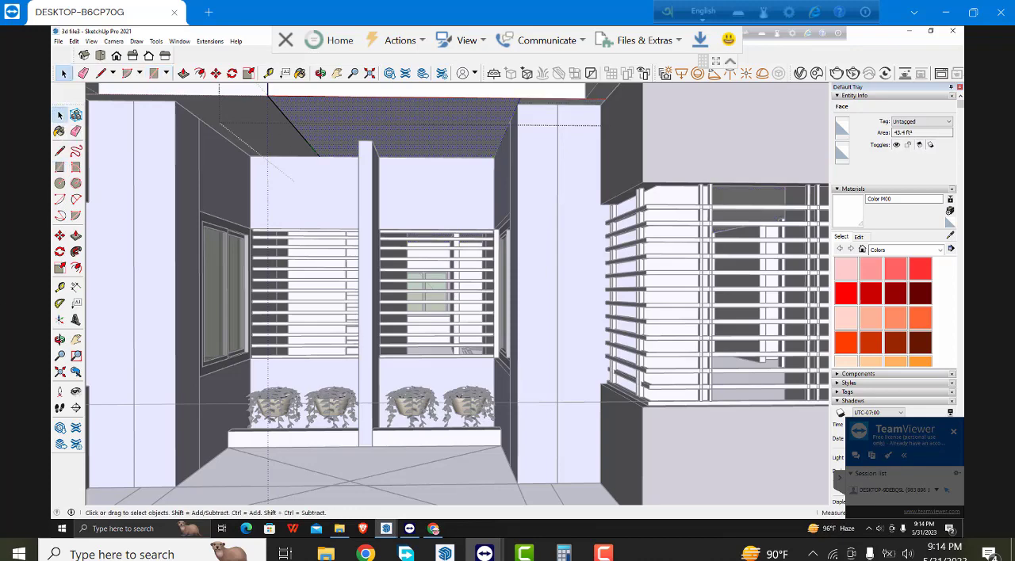
click(76, 235)
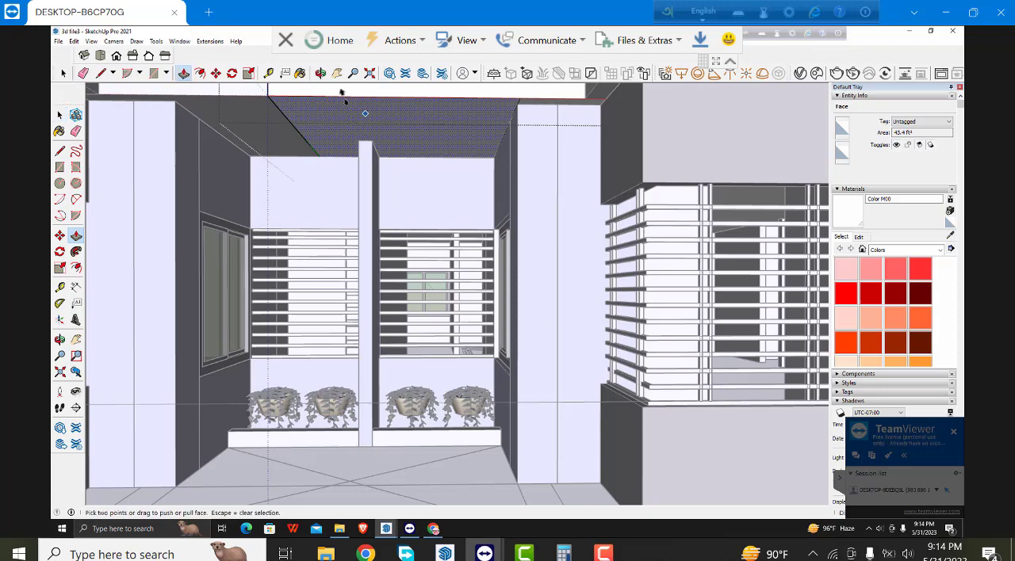
click(343, 93)
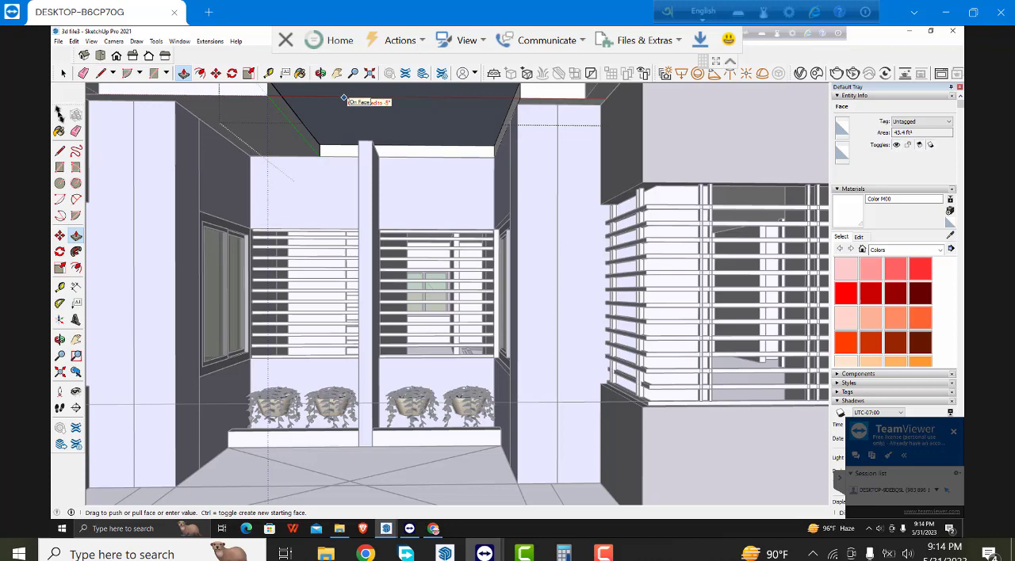
click(436, 116)
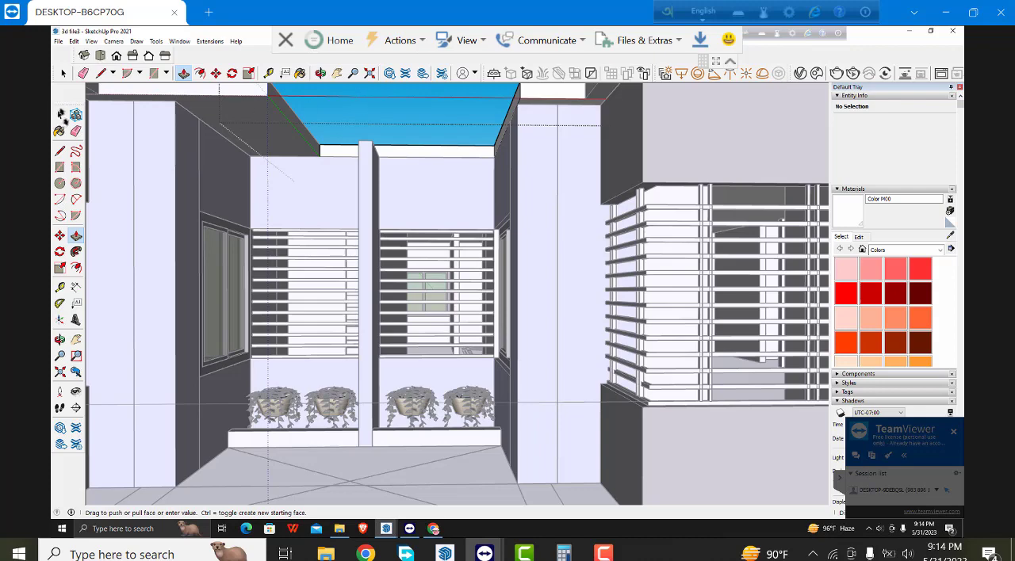
- Push/Pull the opening's rear slab face slightly forward to form a small overhang over the back wall of the recess
click(61, 115)
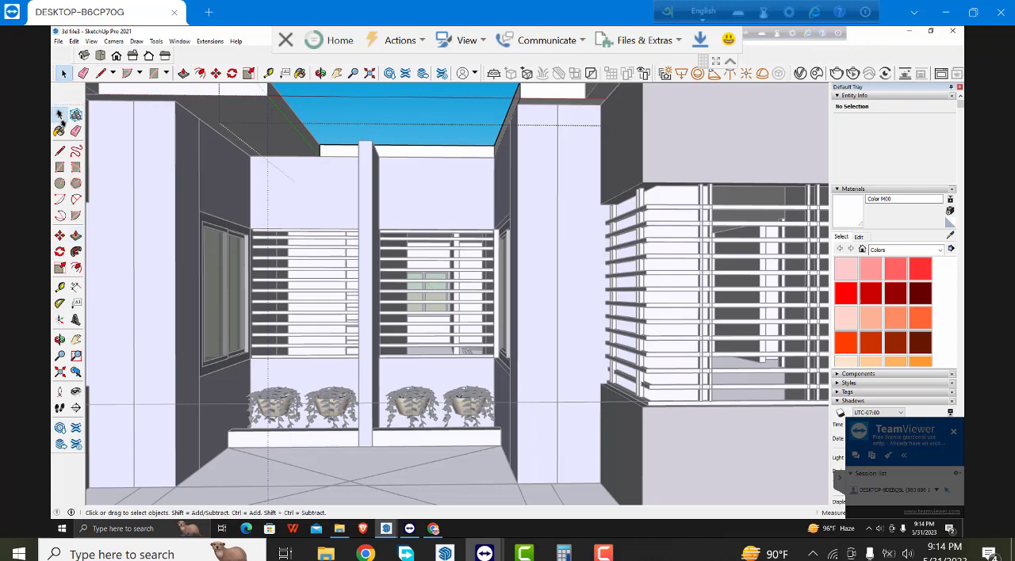
click(415, 150)
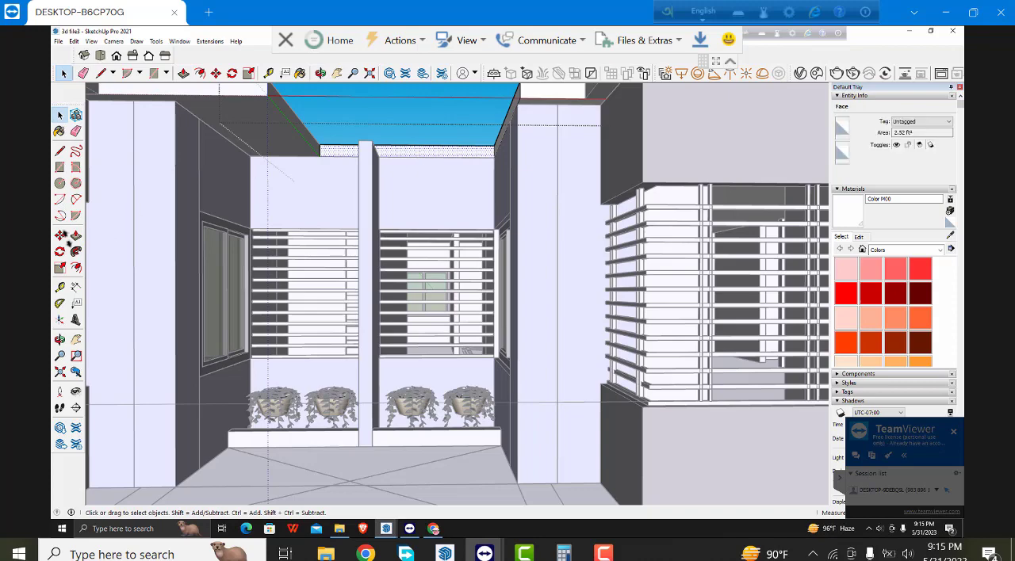
click(75, 235)
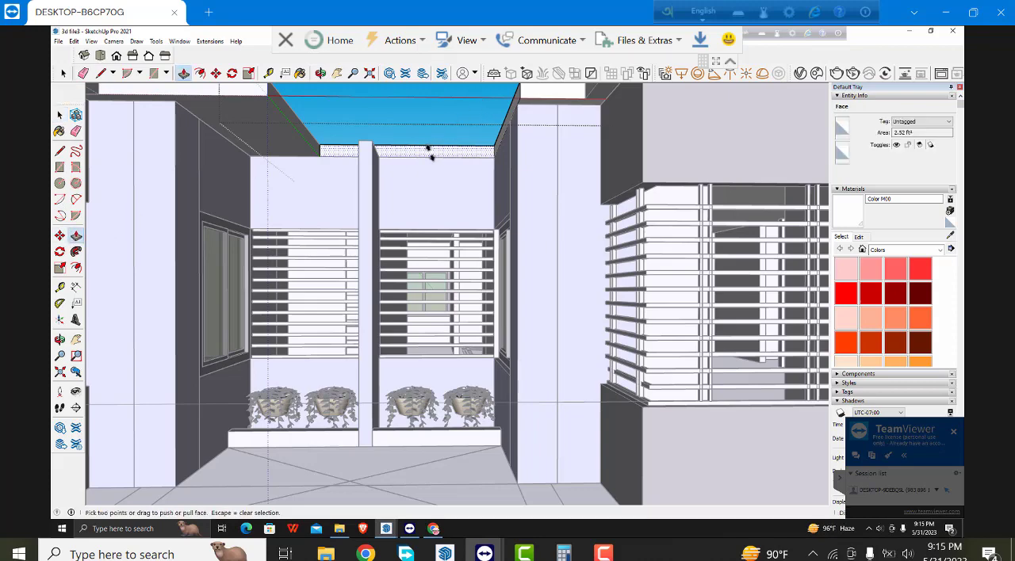
click(429, 151)
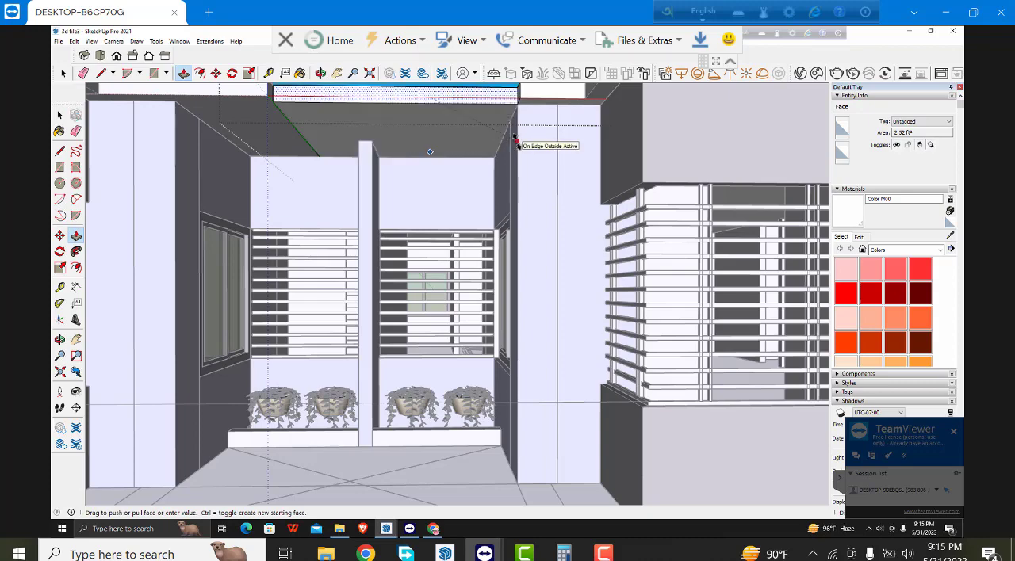
click(515, 142)
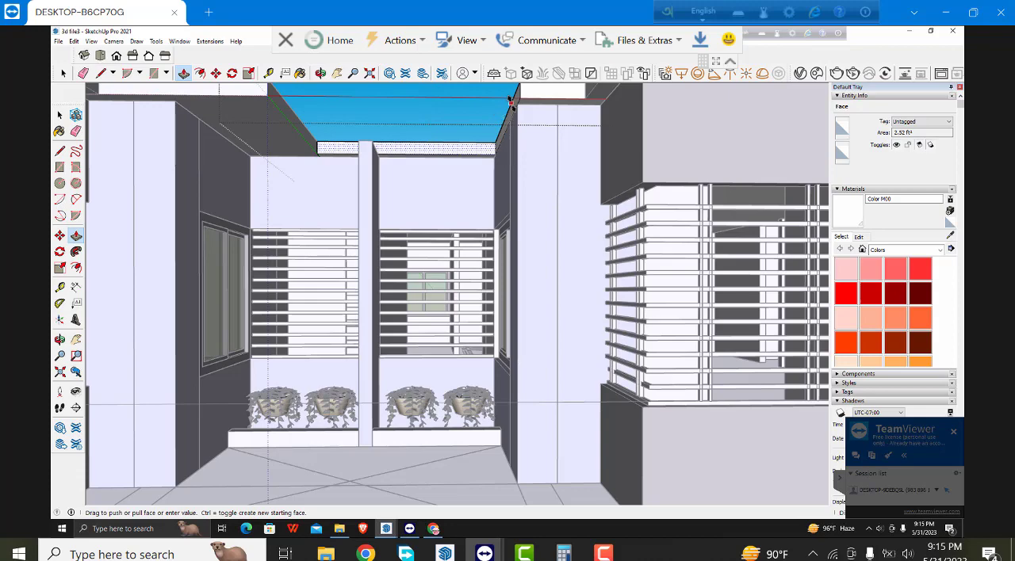
click(59, 115)
click(60, 114)
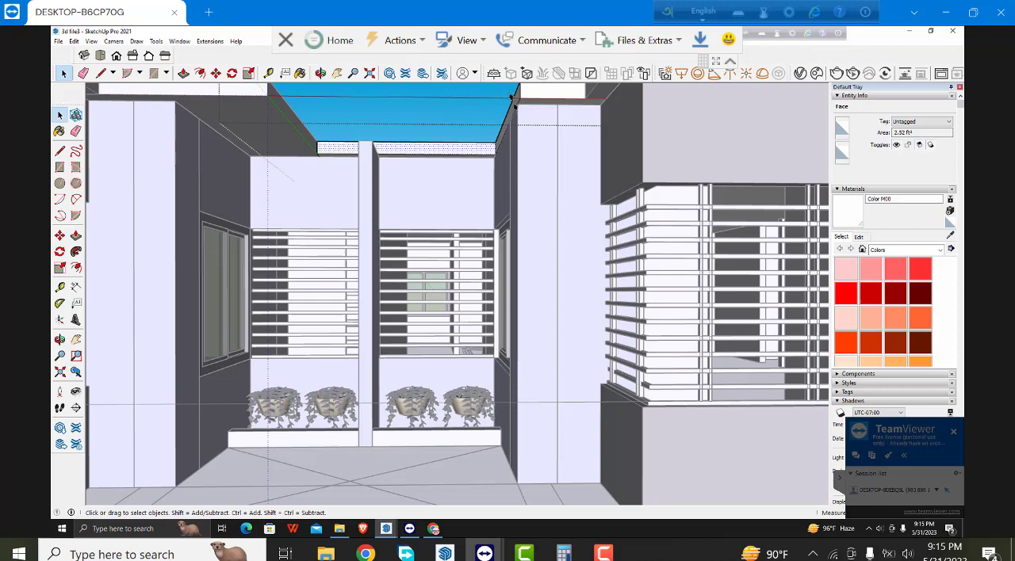
- Push/Pull the opening's side face above the right recess window slightly inward and close the slab group
click(511, 97)
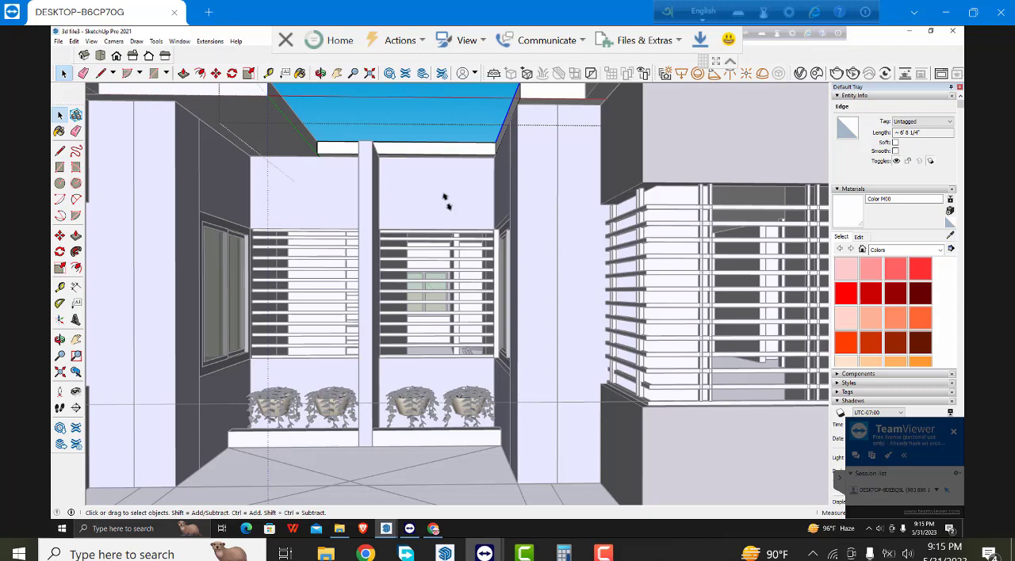
middle_drag(447, 202, 507, 293)
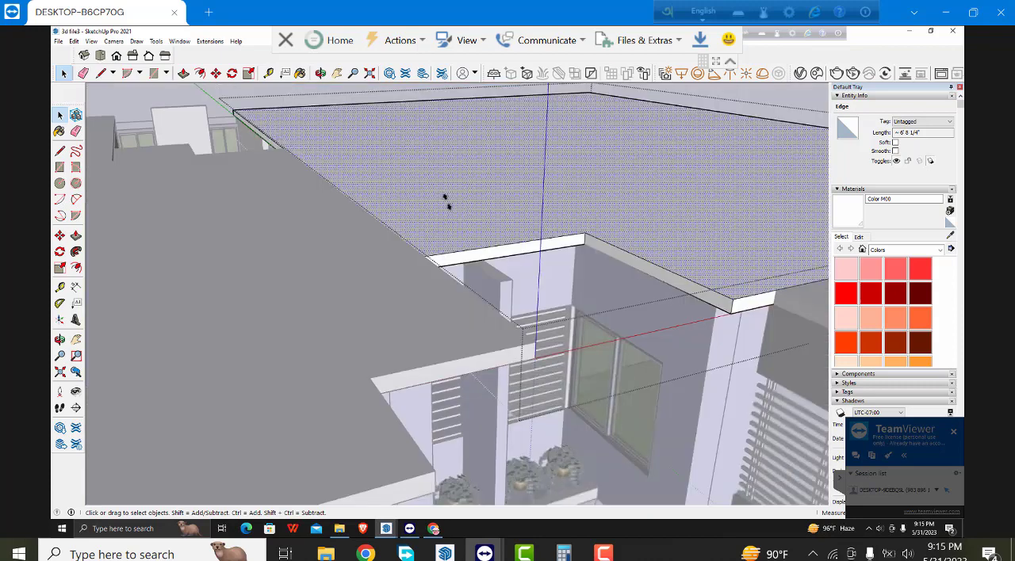
click(658, 273)
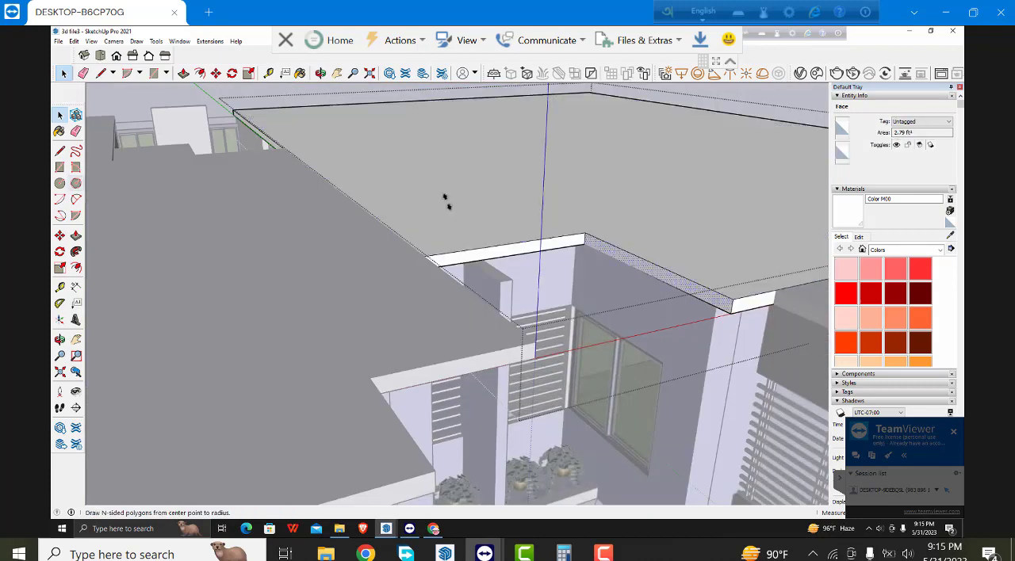
click(76, 235)
click(660, 272)
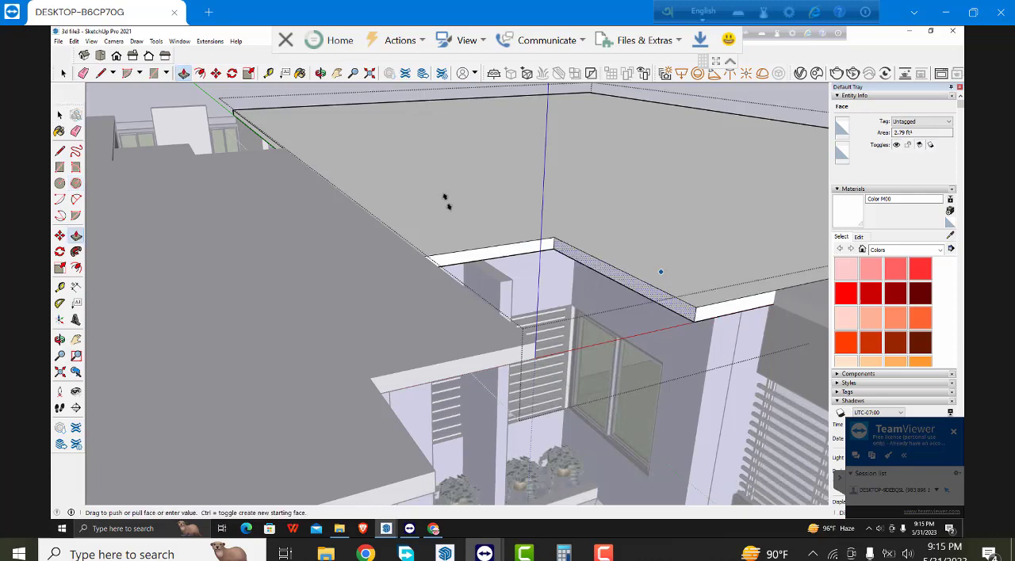
click(616, 285)
click(60, 115)
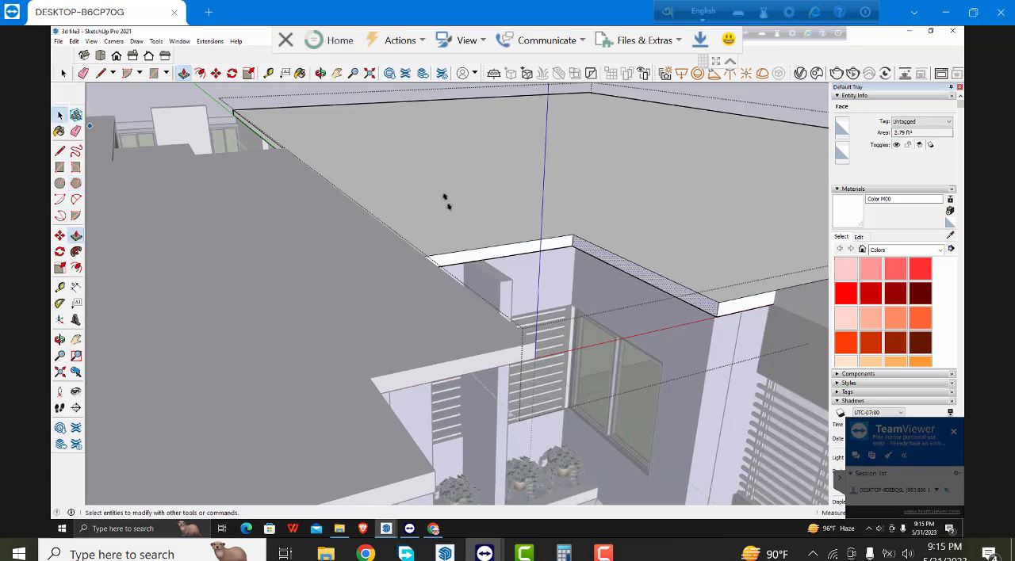
key(space)
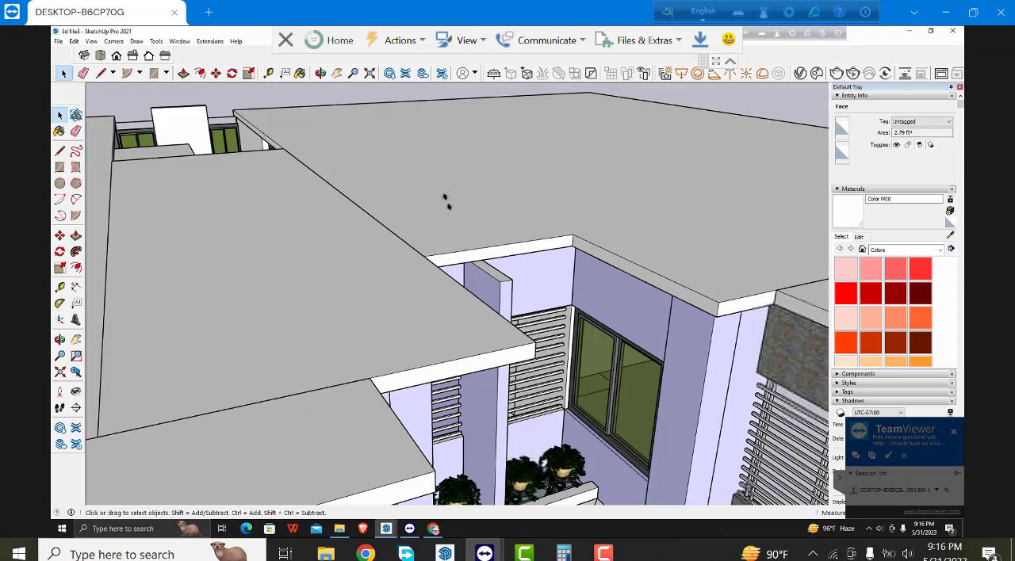
- Open the left-hand roof slab for editing, outline its remaining part over the entrance recess and push it through to cut the opening
middle_drag(445, 202, 445, 202)
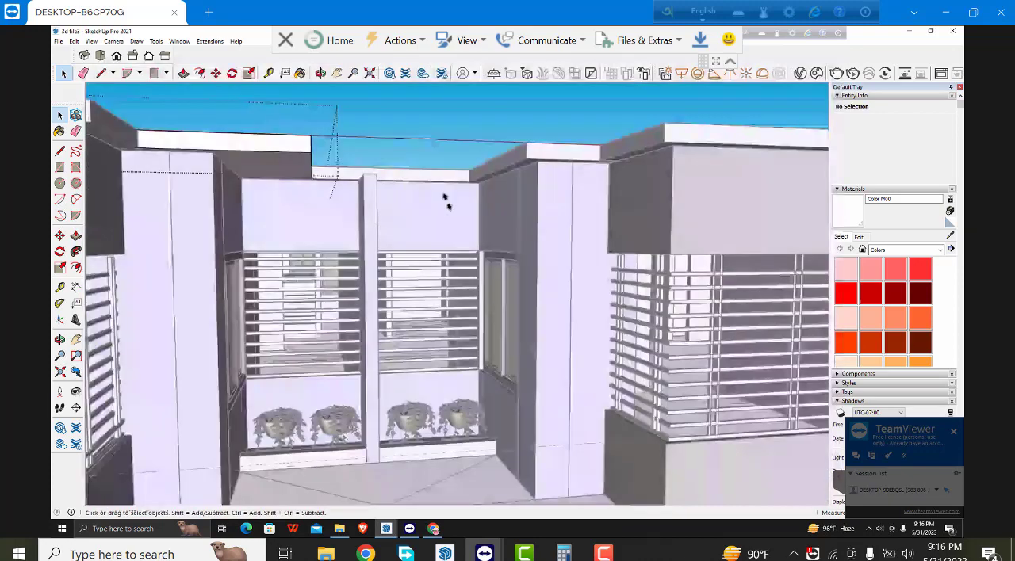
scroll(445, 202, up, 1)
key(r)
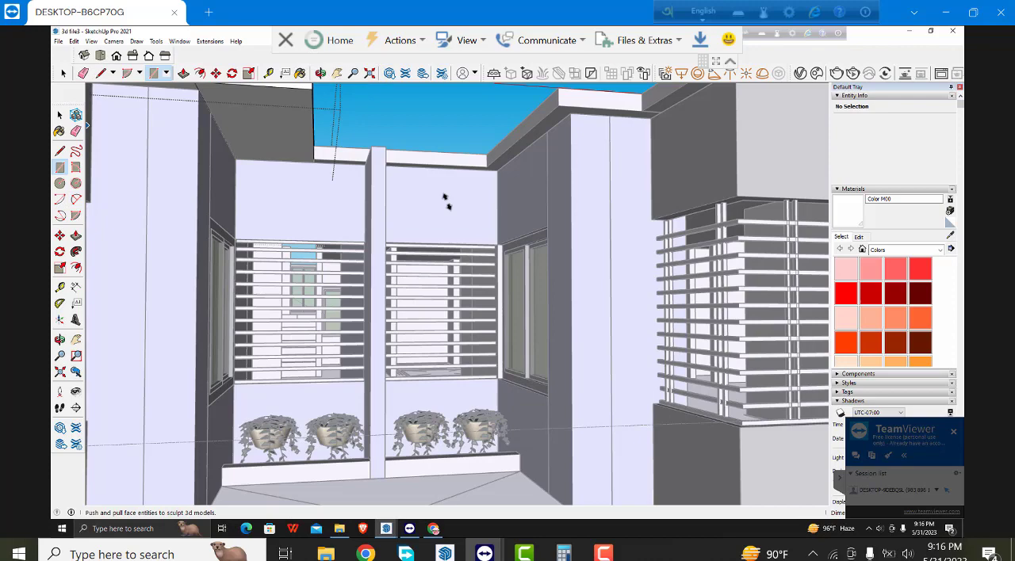
click(76, 236)
double_click(271, 95)
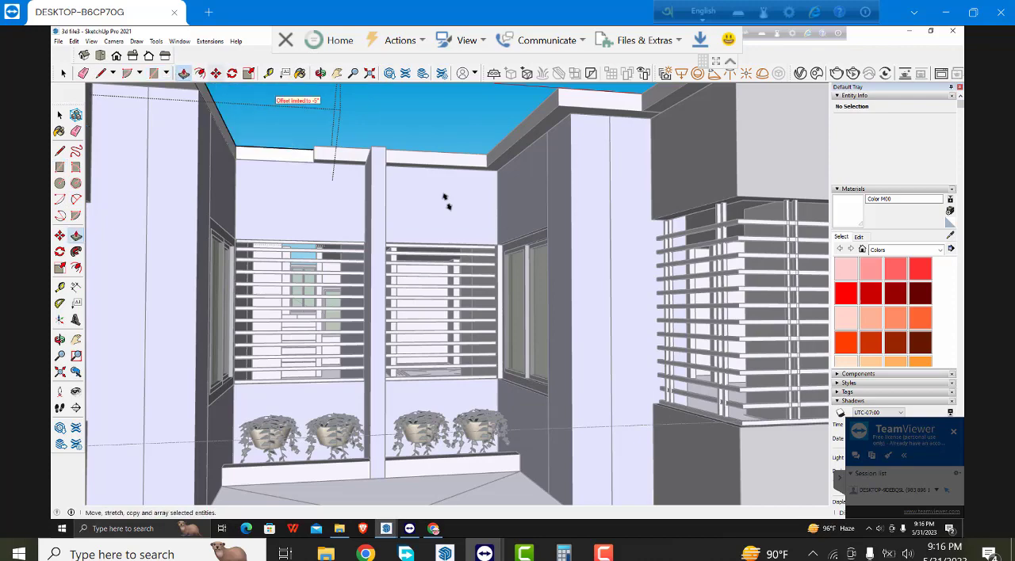
- Push/Pull the rear and side faces of the left slab's opening slightly inward as small overhangs, and close the slab group
middle_drag(273, 94, 289, 195)
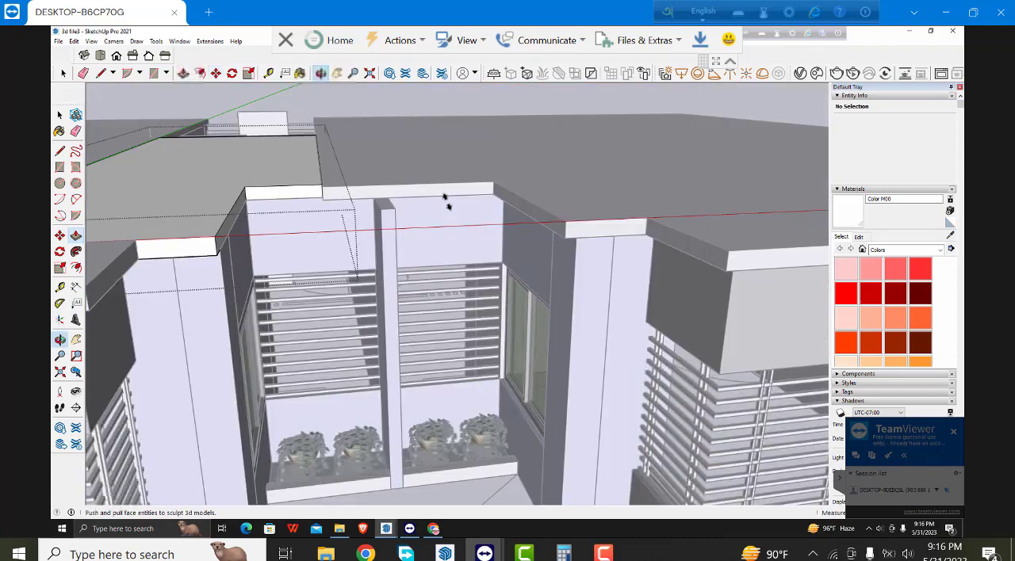
scroll(279, 192, up, 2)
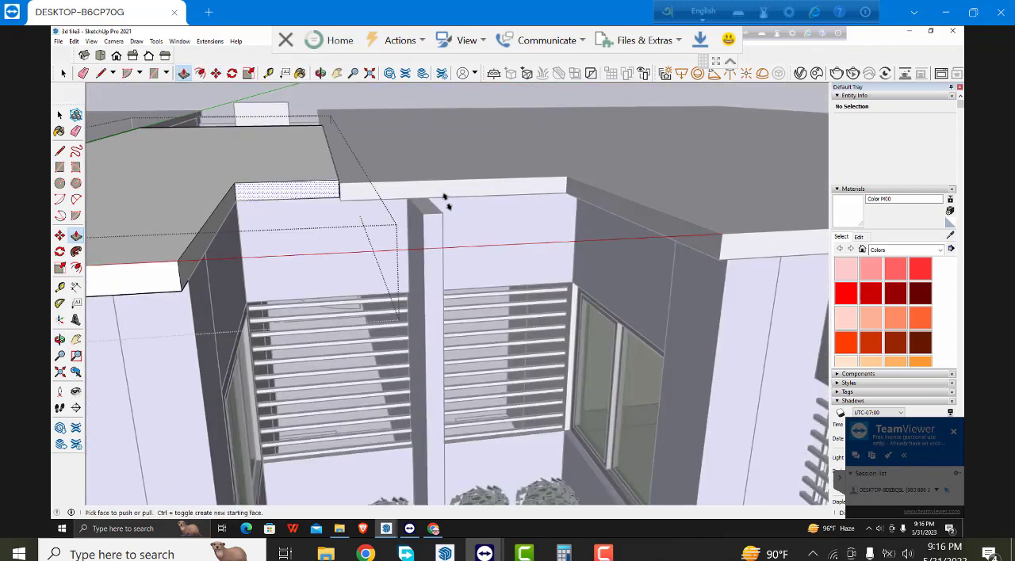
click(279, 193)
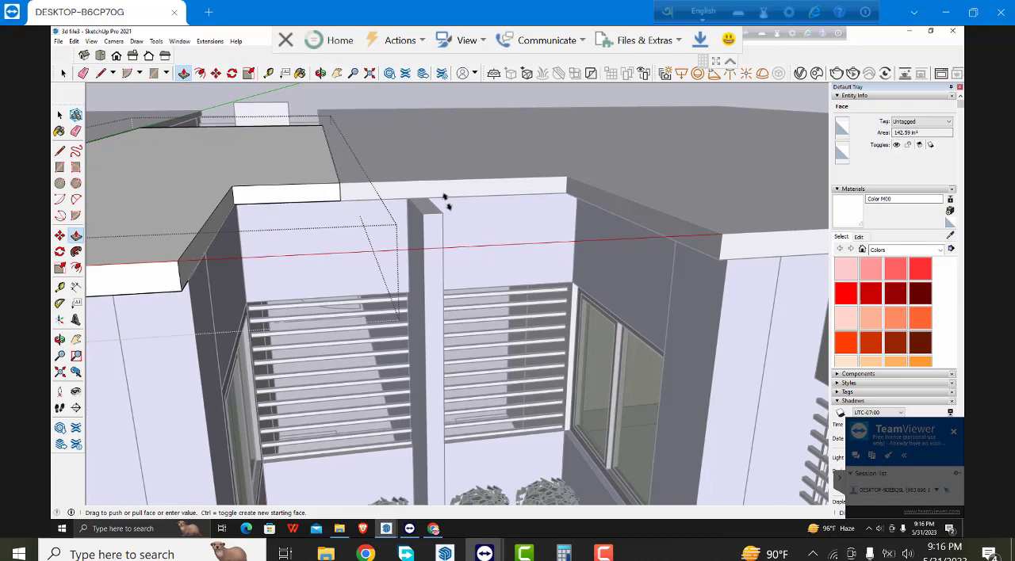
scroll(267, 225, down, 1)
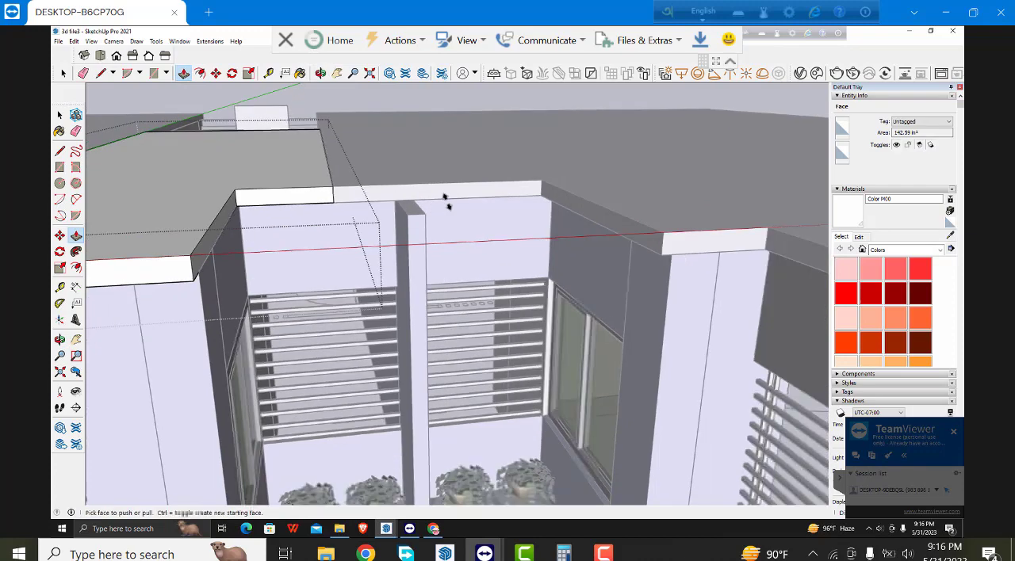
middle_drag(446, 201, 353, 230)
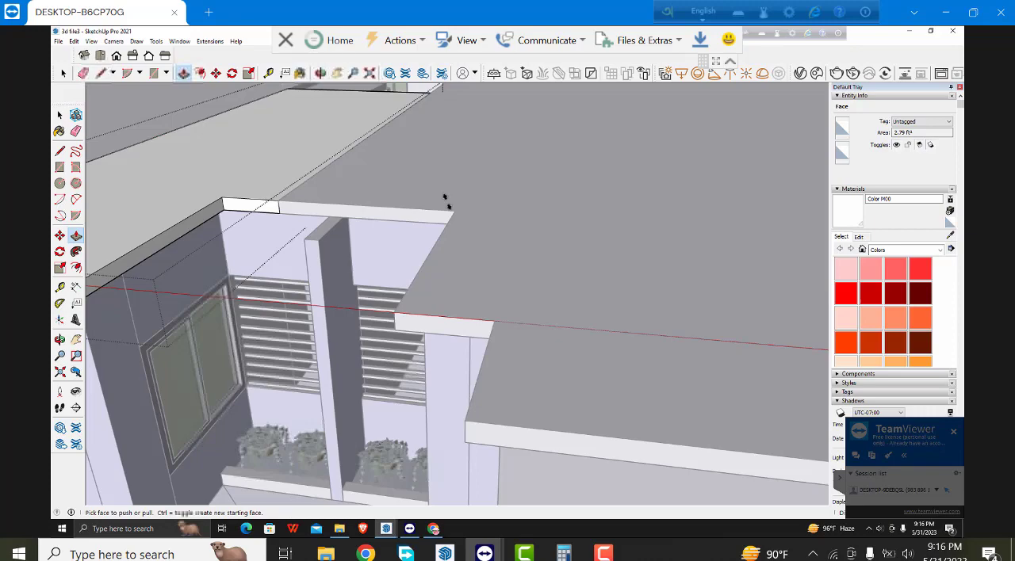
middle_drag(446, 201, 611, 127)
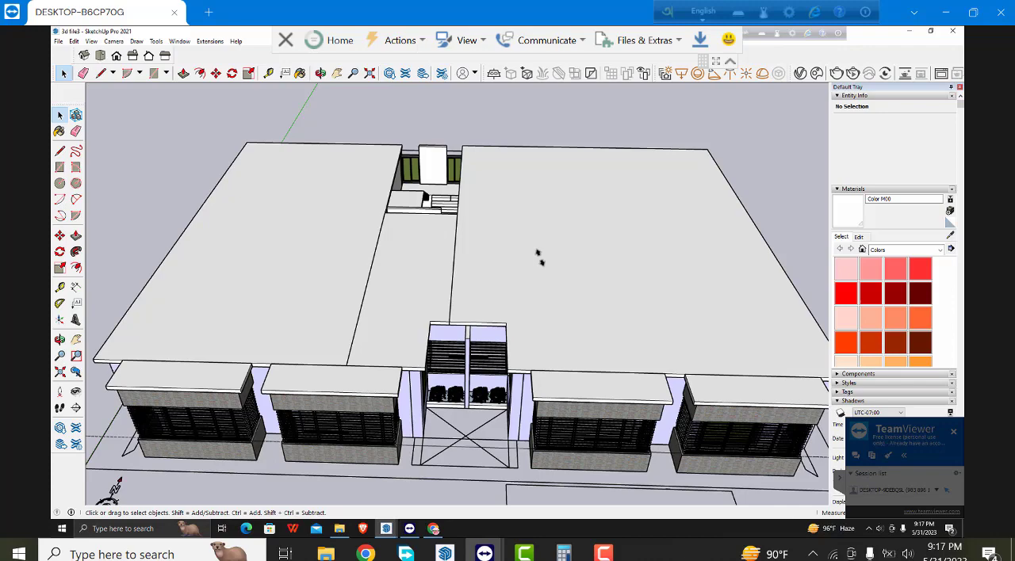
- Select the whole building, leave out the compass symbol and the ground outlines, and make the selection a group
scroll(572, 301, down, 2)
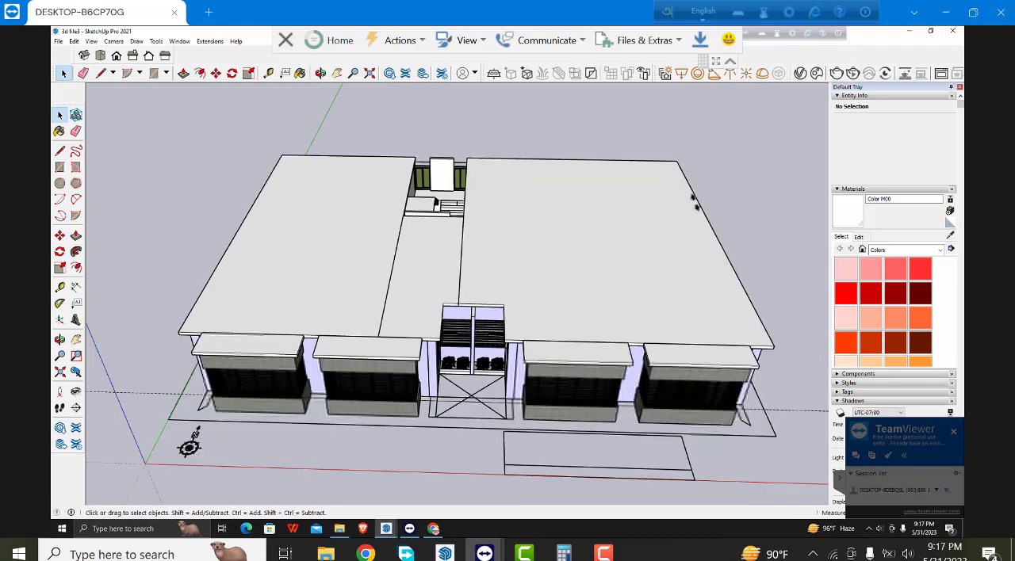
drag(760, 138, 269, 402)
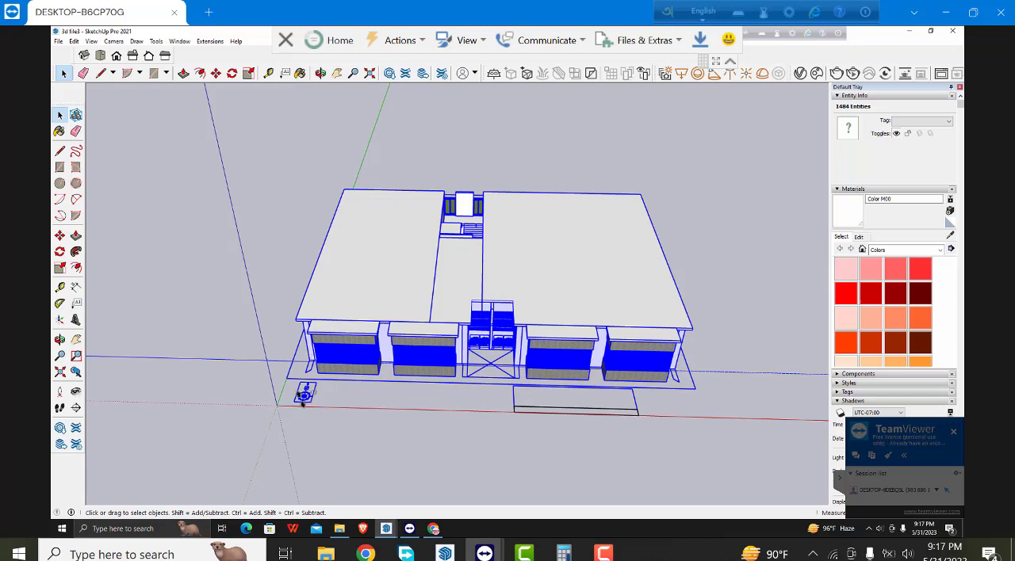
shift+click(303, 399)
shift+click(284, 382)
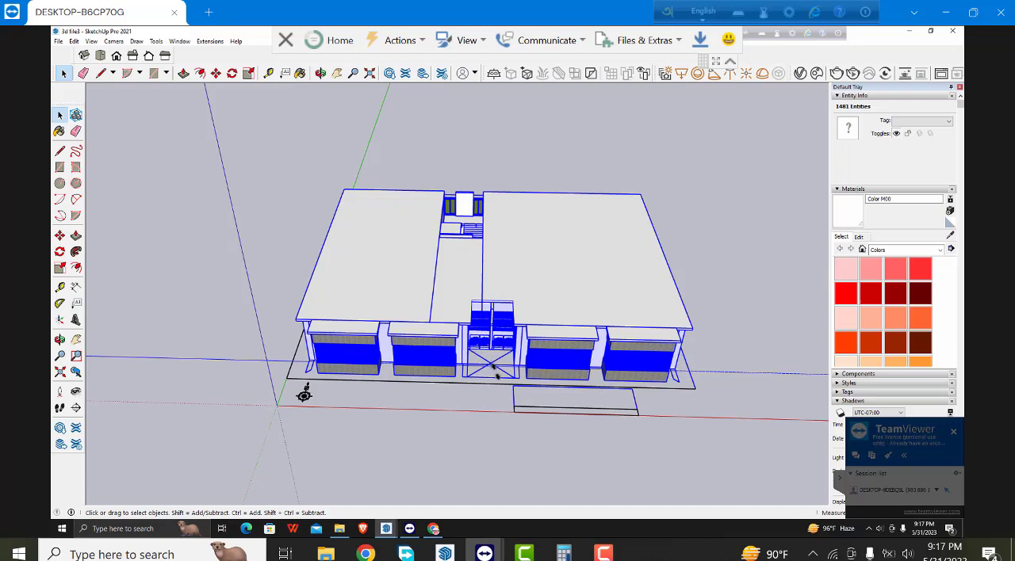
shift+click(475, 383)
right_click(367, 307)
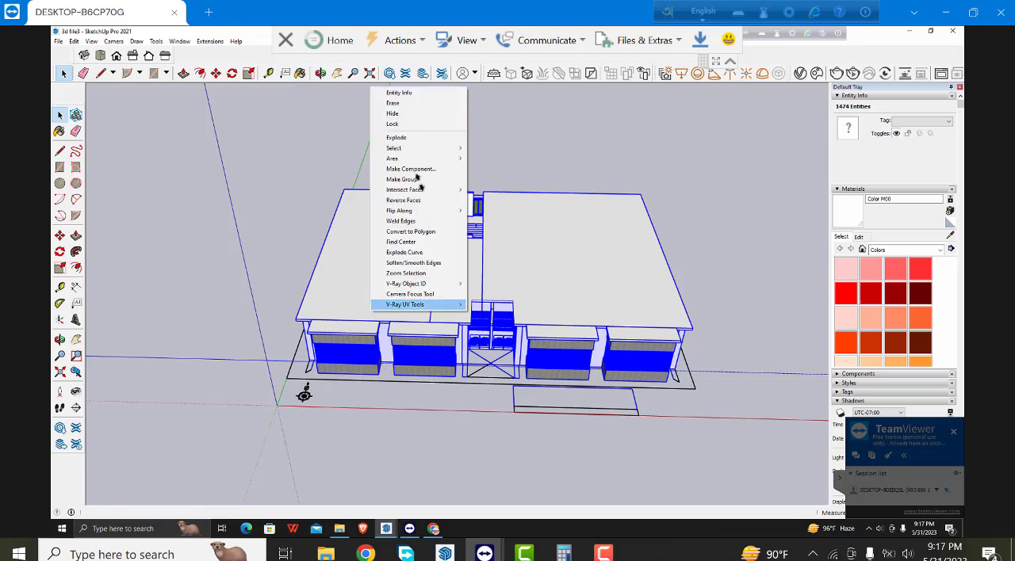
click(416, 179)
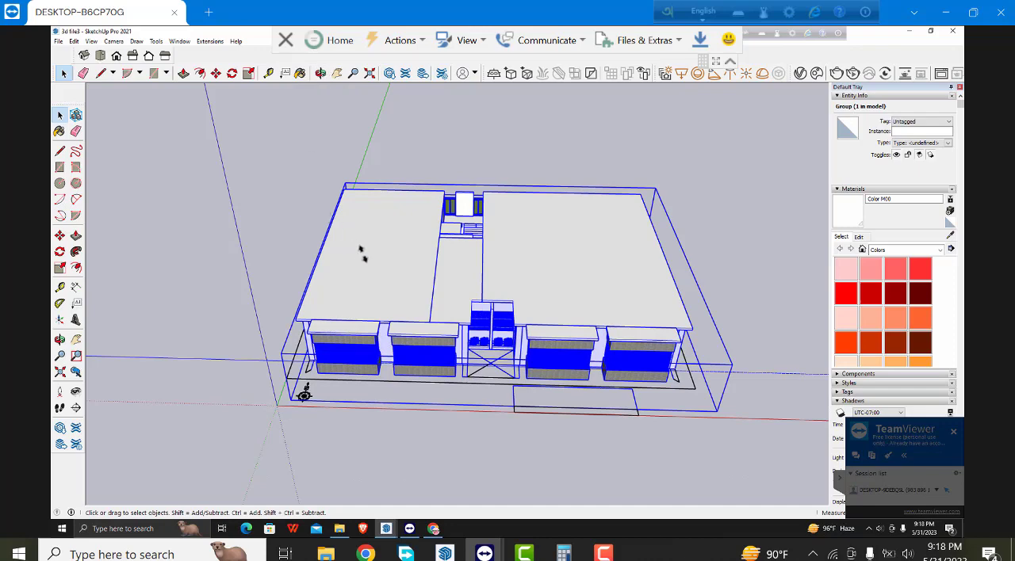
- Examine the grouped building from its side and rear, around the recess windows and the staircase opening in the roof
scroll(362, 254, up, 1)
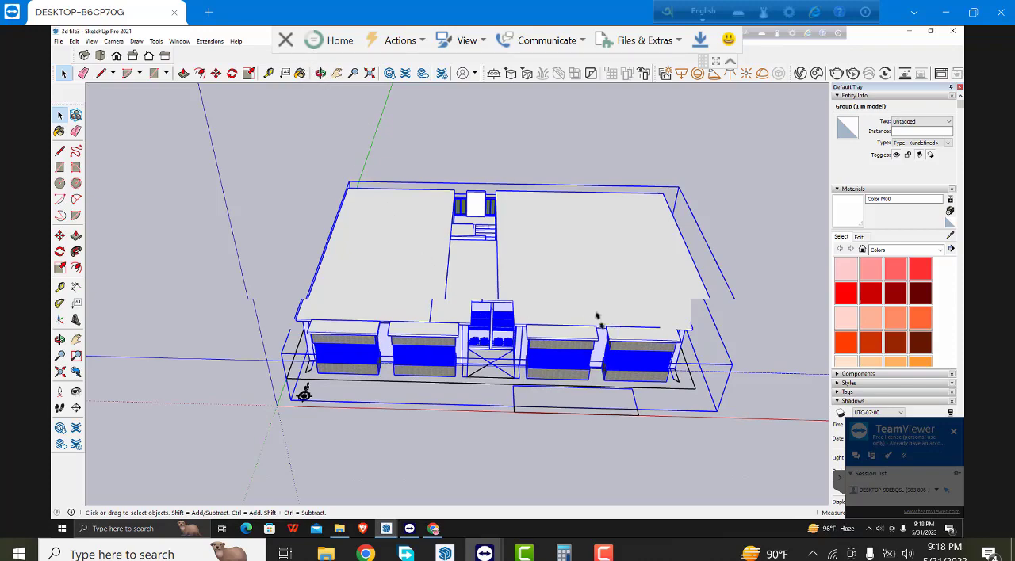
scroll(596, 317, up, 2)
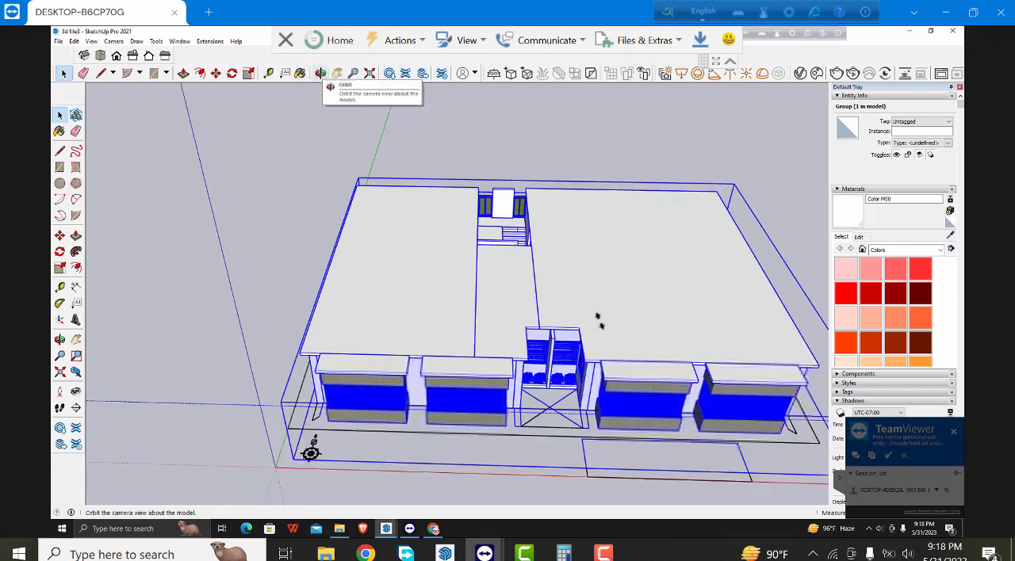
scroll(402, 227, up, 4)
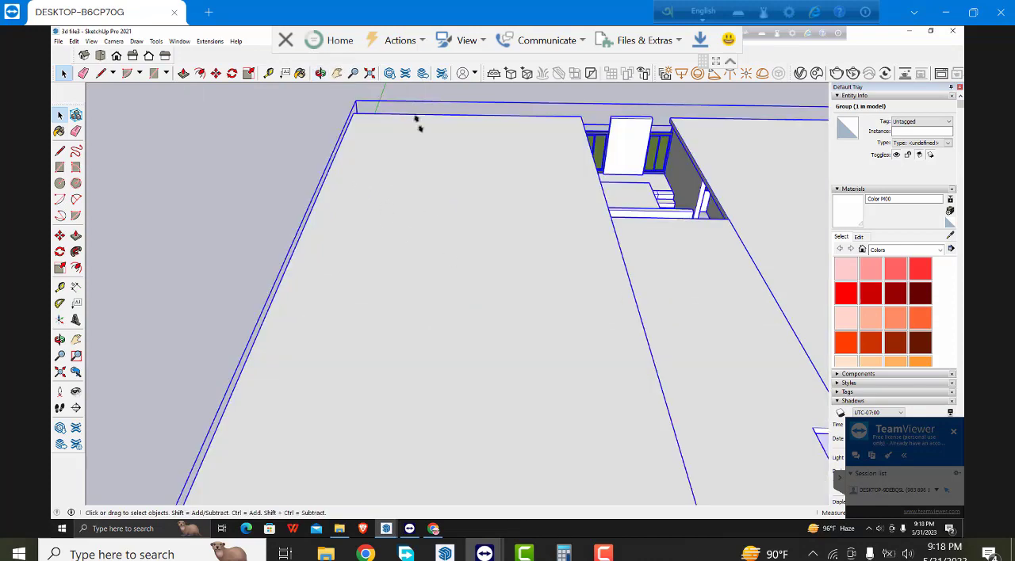
click(321, 73)
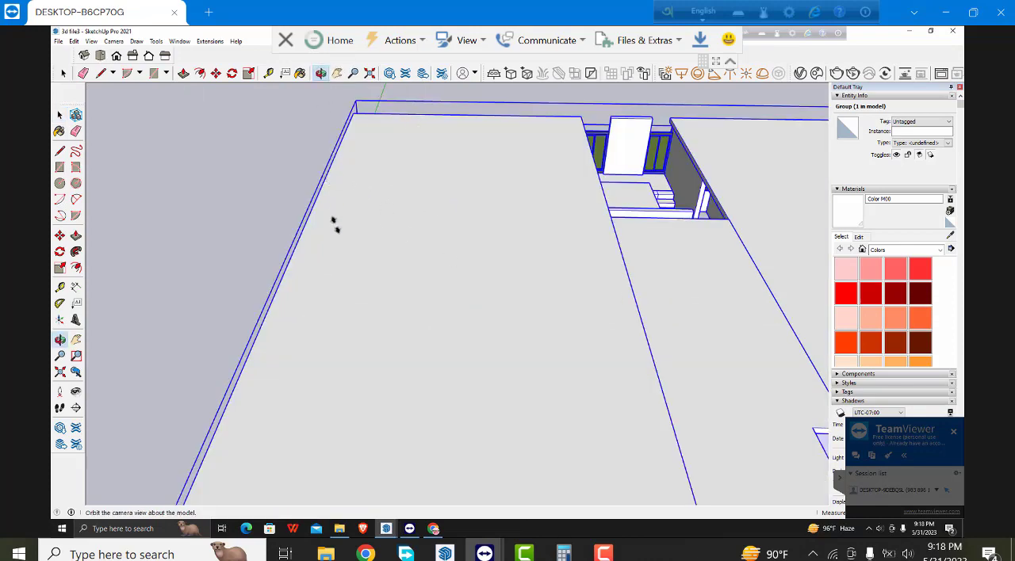
drag(333, 222, 328, 328)
drag(494, 349, 361, 333)
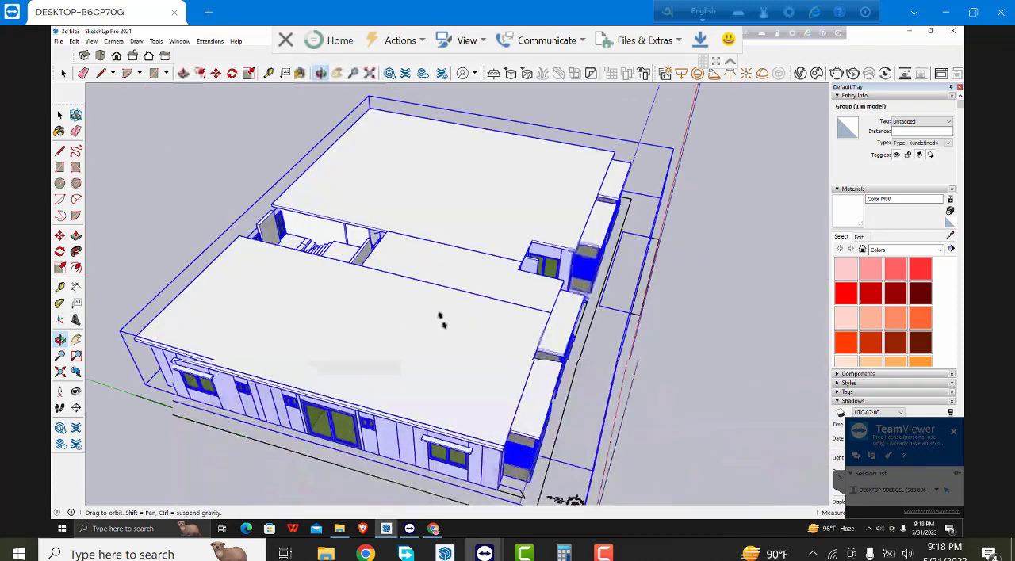
drag(560, 317, 401, 260)
scroll(385, 283, down, 3)
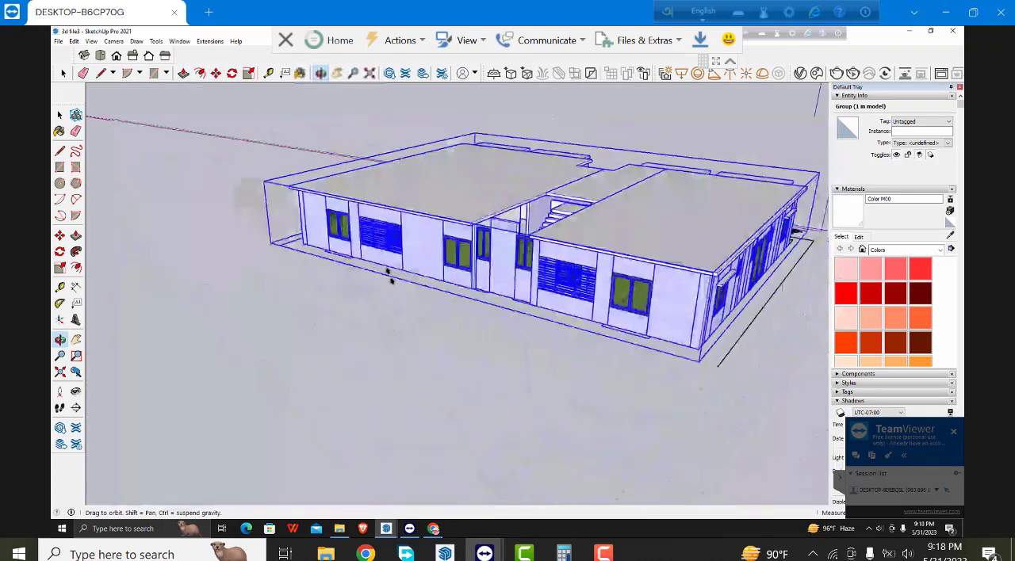
scroll(570, 187, down, 1)
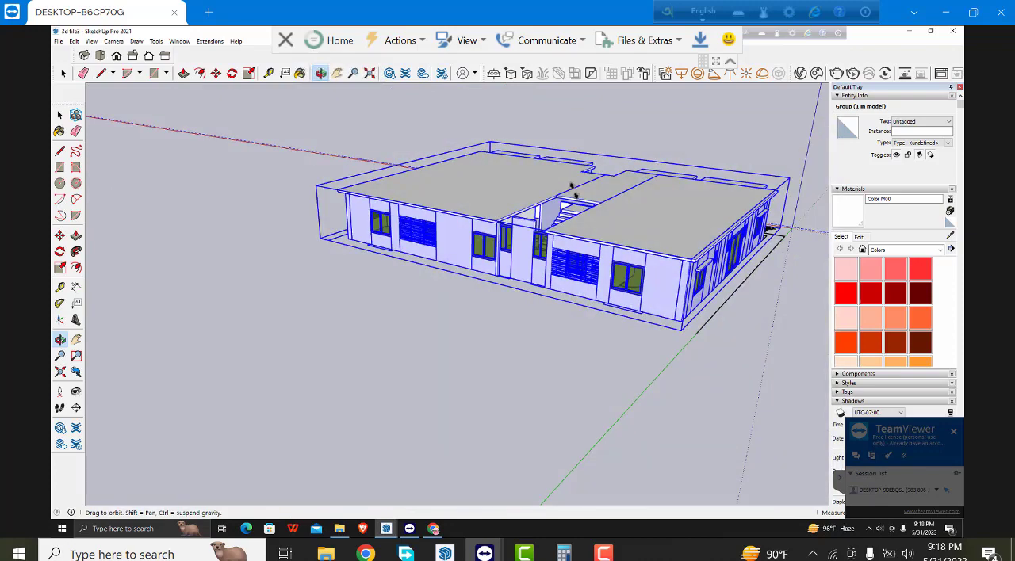
scroll(571, 186, up, 5)
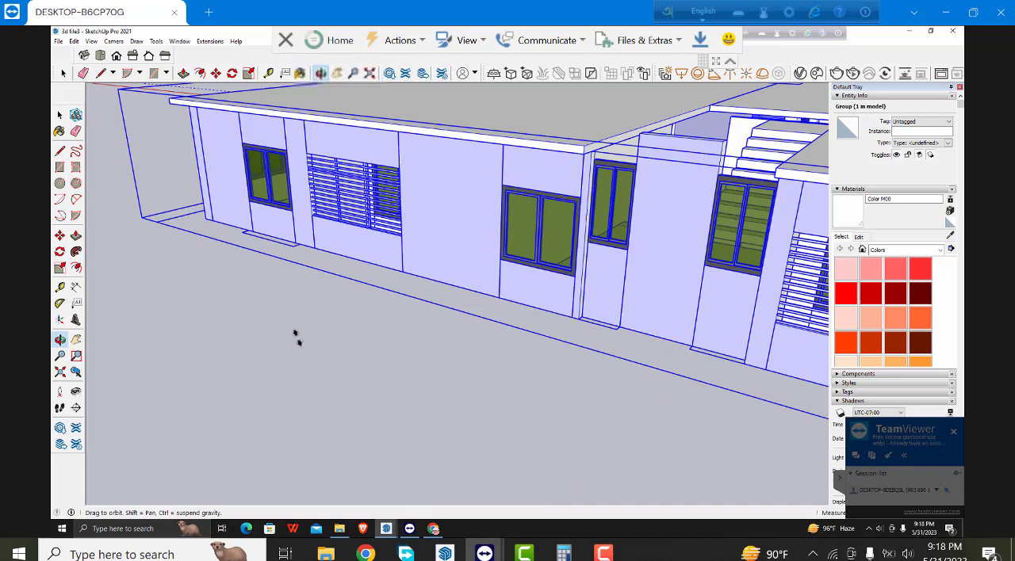
scroll(639, 216, up, 3)
scroll(412, 266, down, 8)
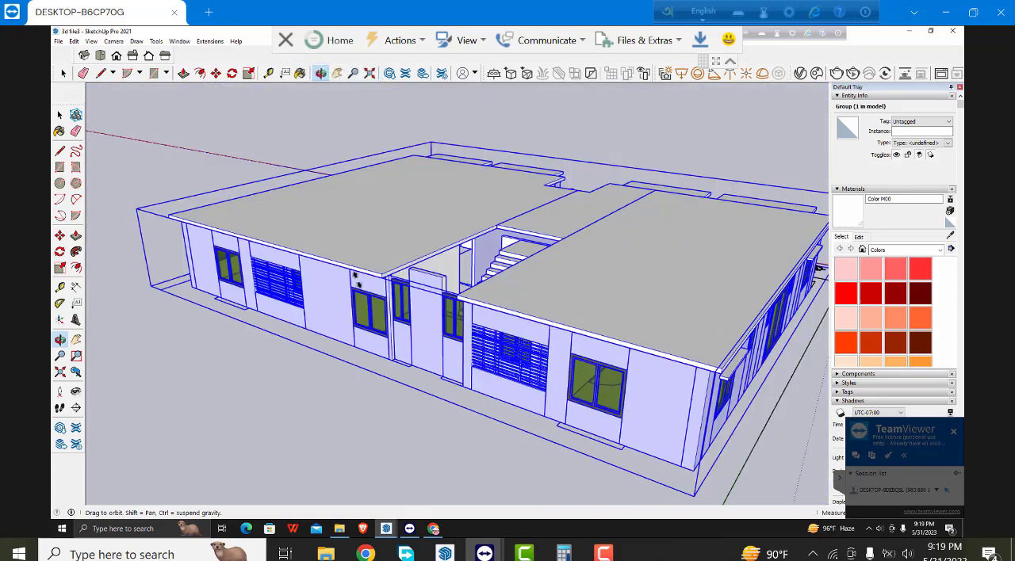
scroll(402, 267, down, 2)
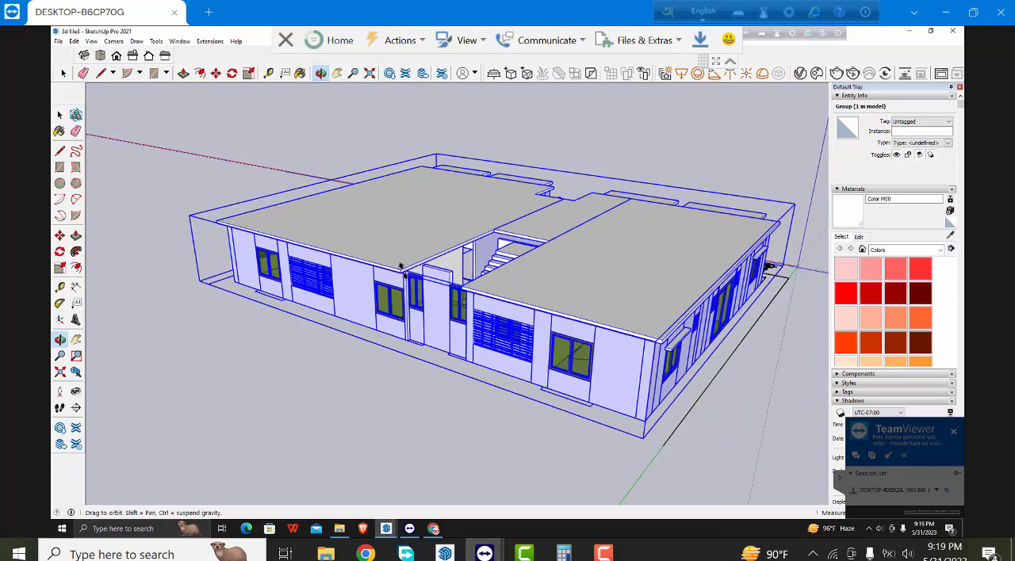
scroll(401, 267, up, 3)
scroll(446, 264, up, 2)
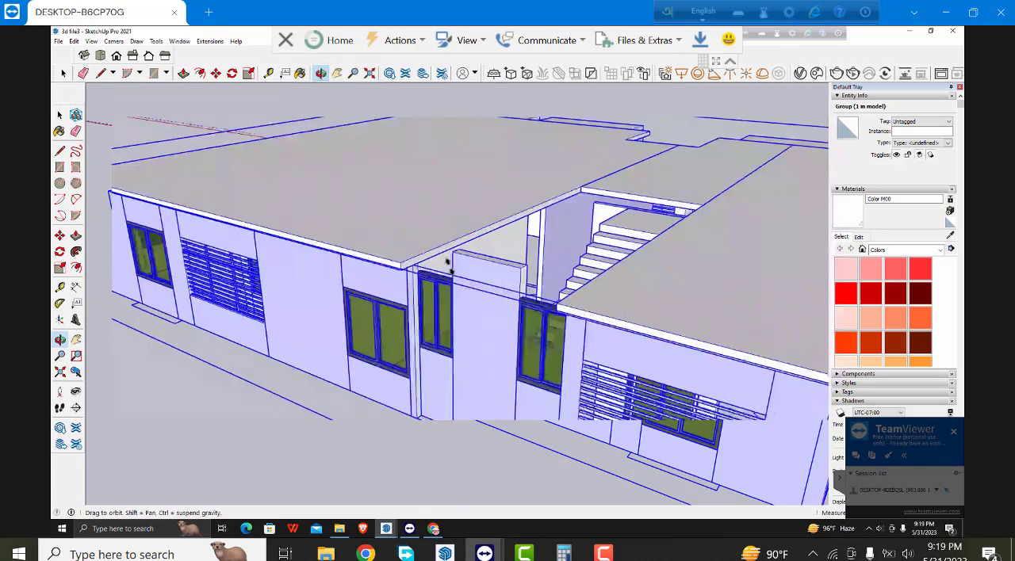
scroll(362, 234, up, 2)
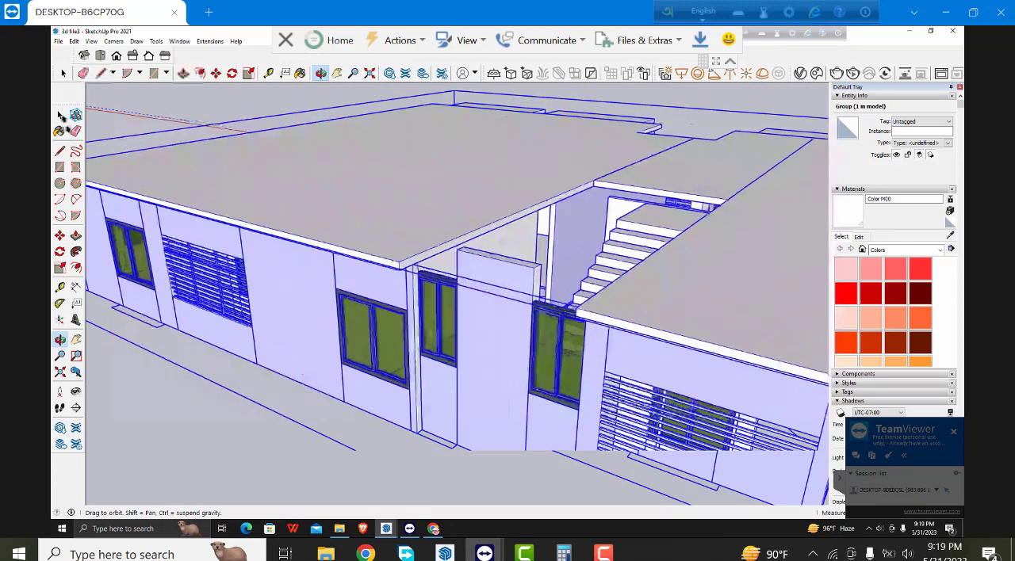
click(62, 115)
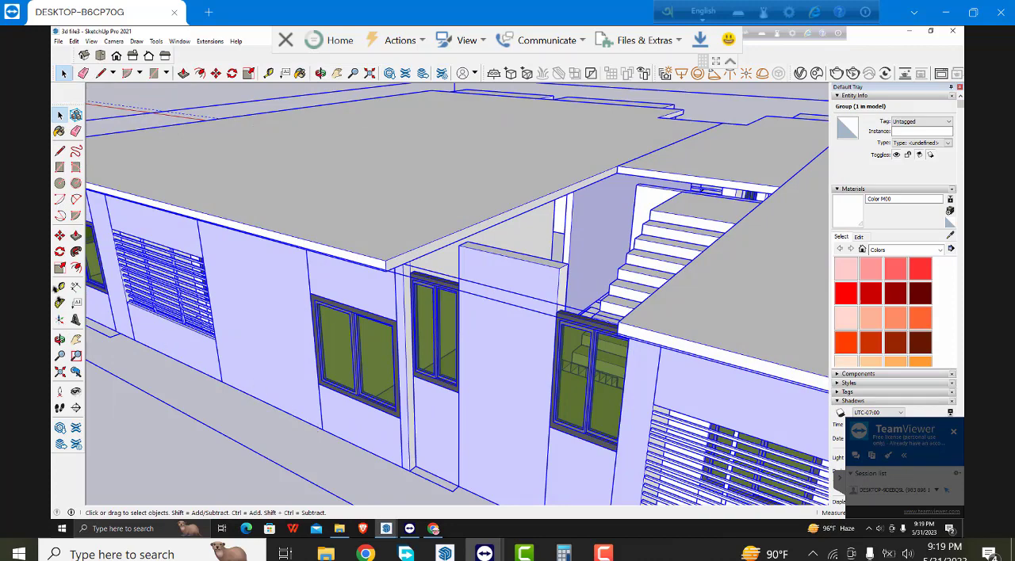
click(60, 234)
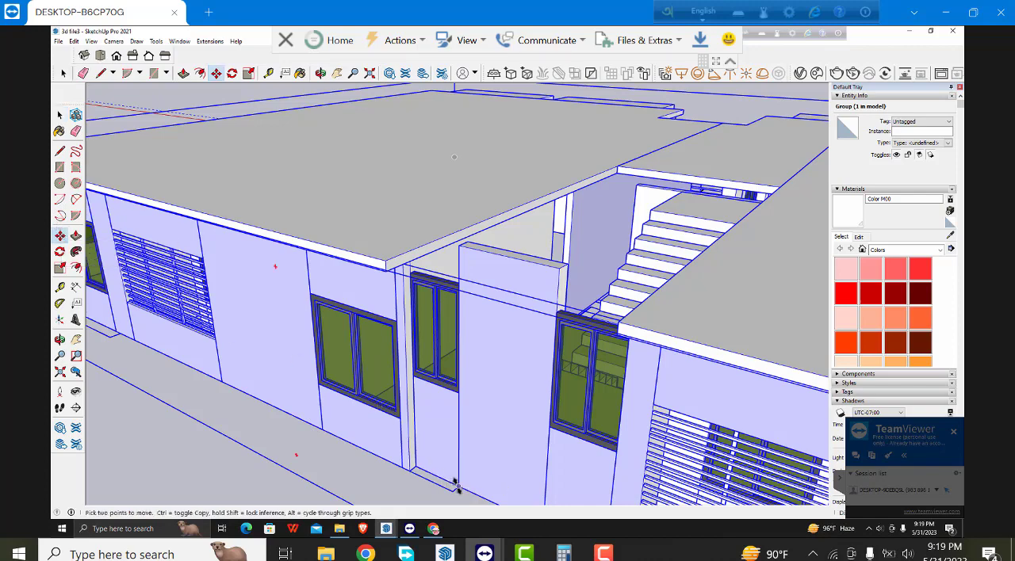
click(454, 320)
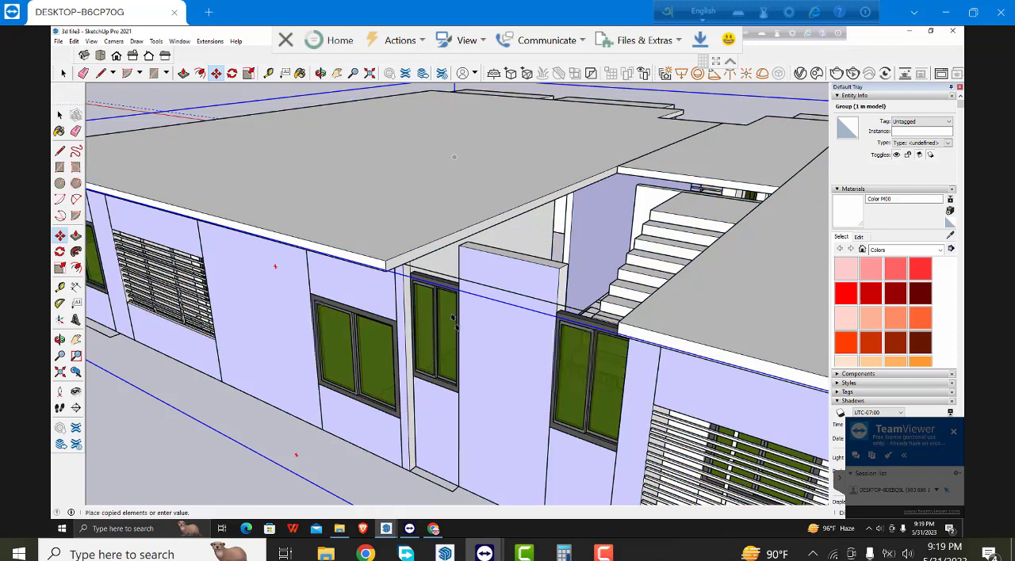
key(ctrl)
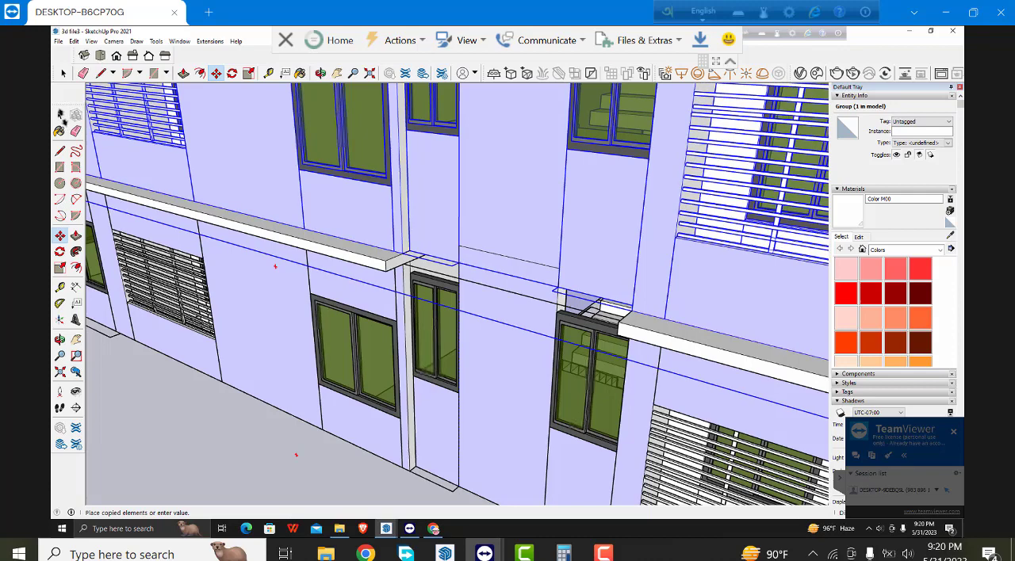
click(60, 115)
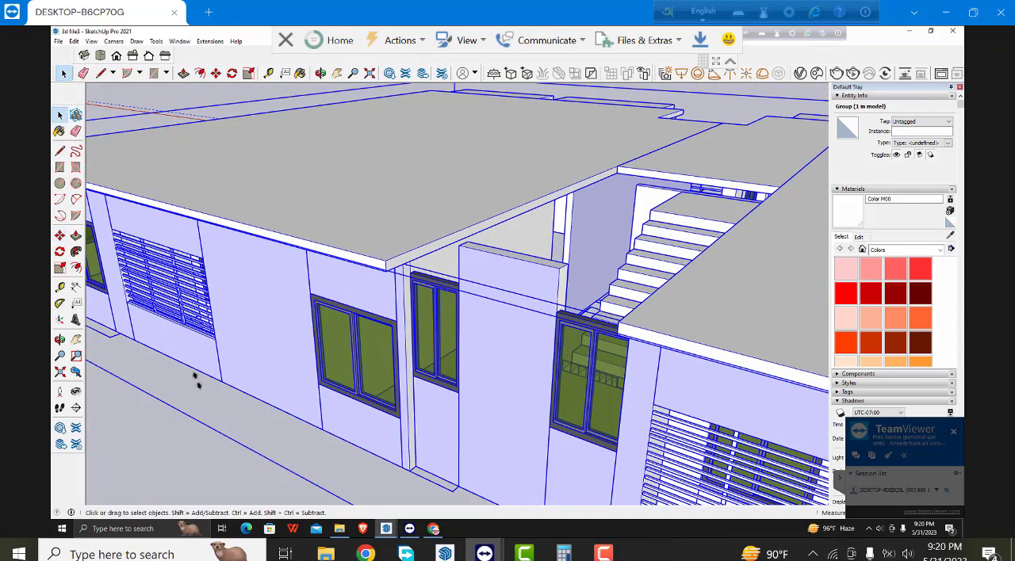
scroll(437, 226, up, 2)
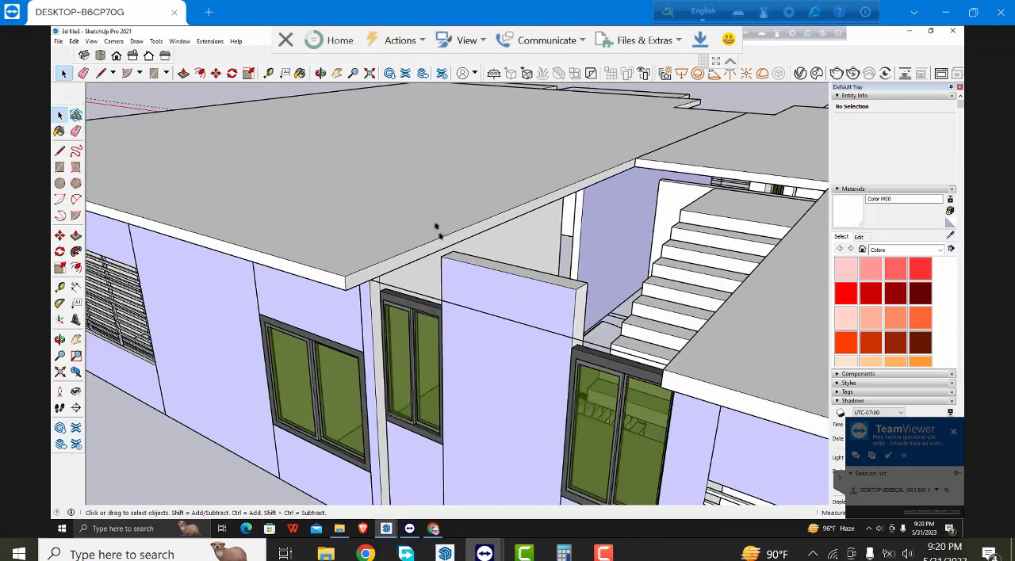
scroll(378, 245, up, 3)
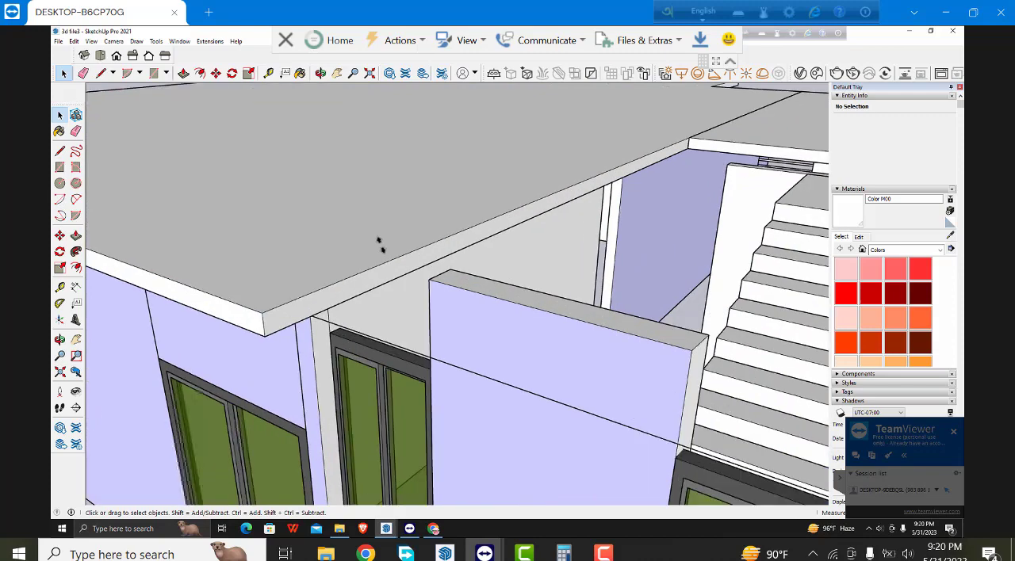
scroll(379, 241, up, 1)
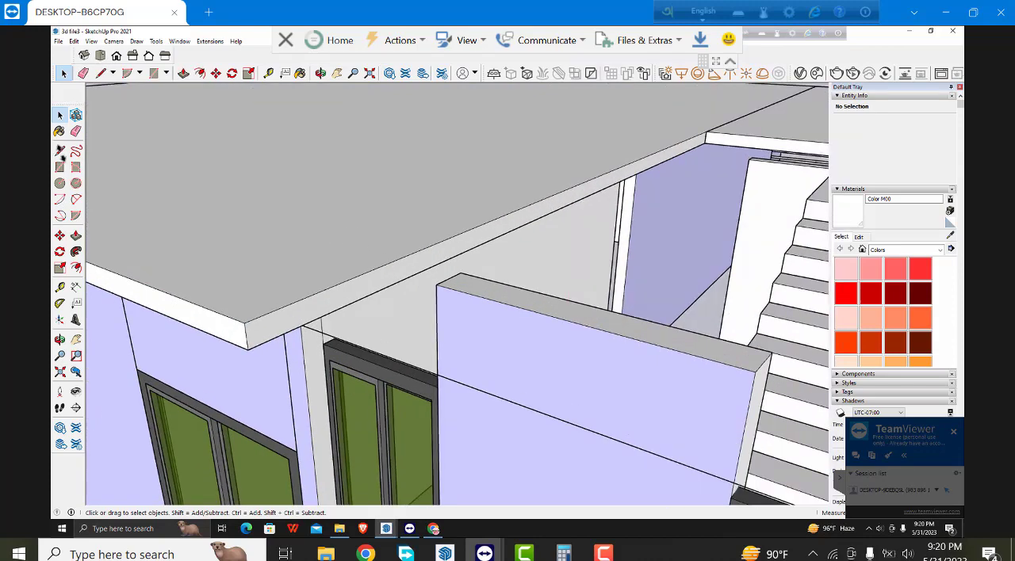
click(59, 150)
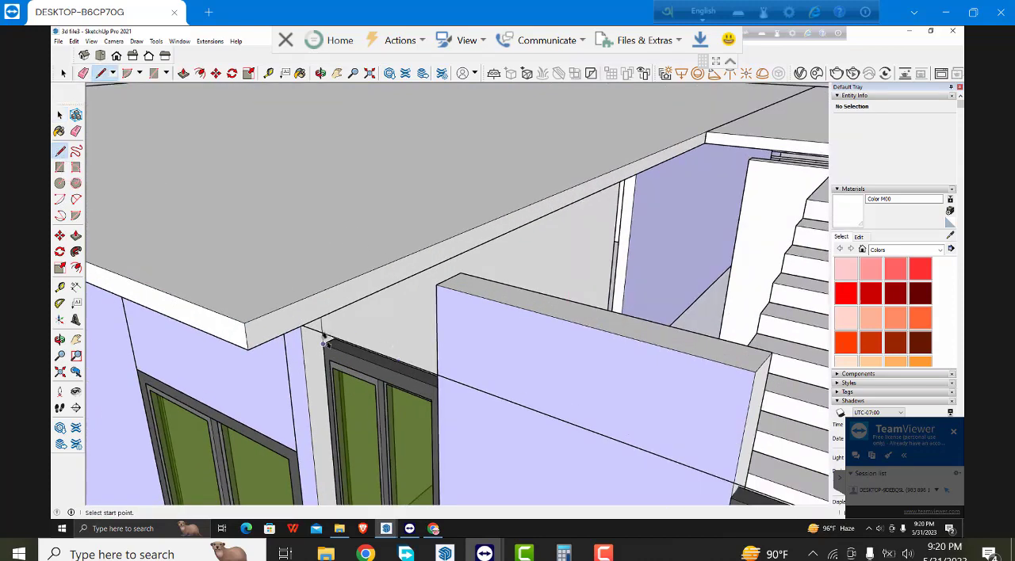
click(322, 343)
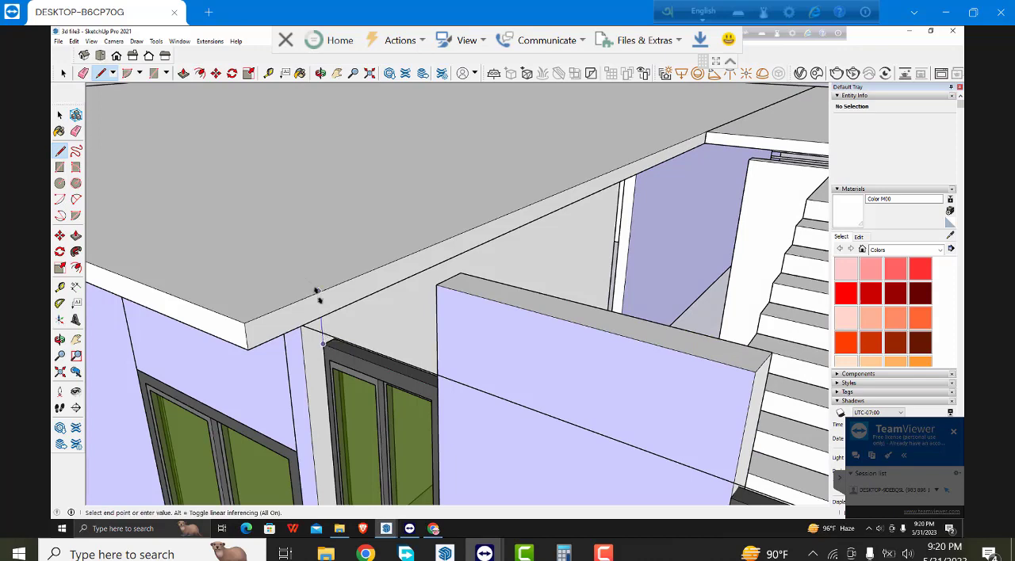
click(61, 113)
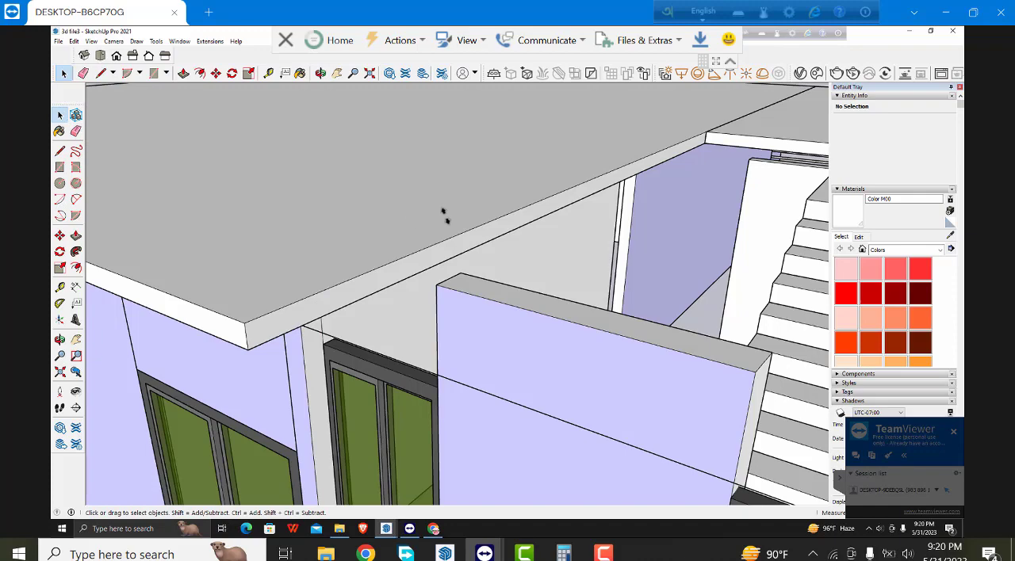
- Copy the building group straight up from the base corner of the rear recess wall, stacking it on the roof as a second storey
scroll(443, 215, down, 1)
scroll(443, 216, down, 5)
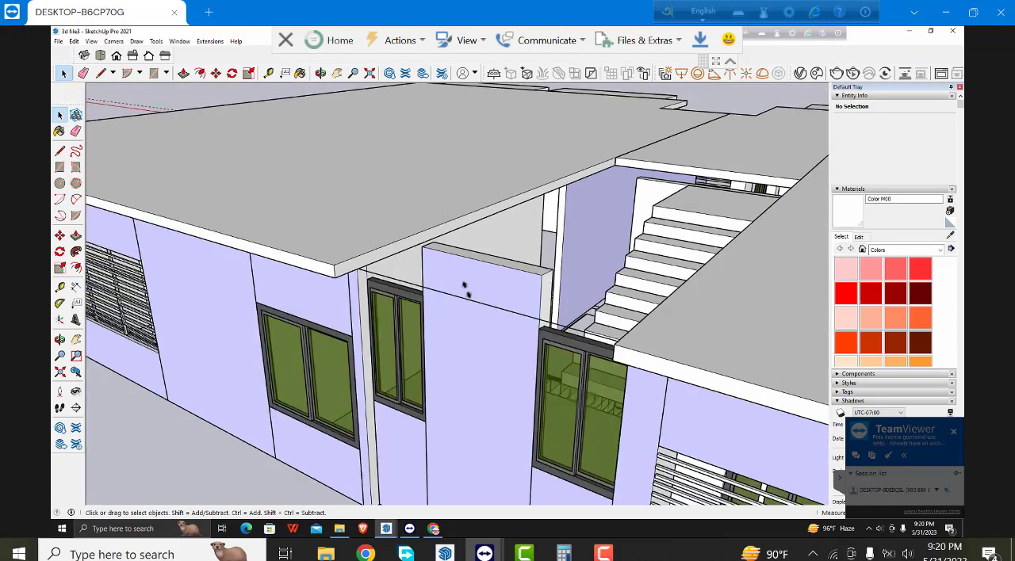
scroll(464, 321, down, 2)
click(463, 317)
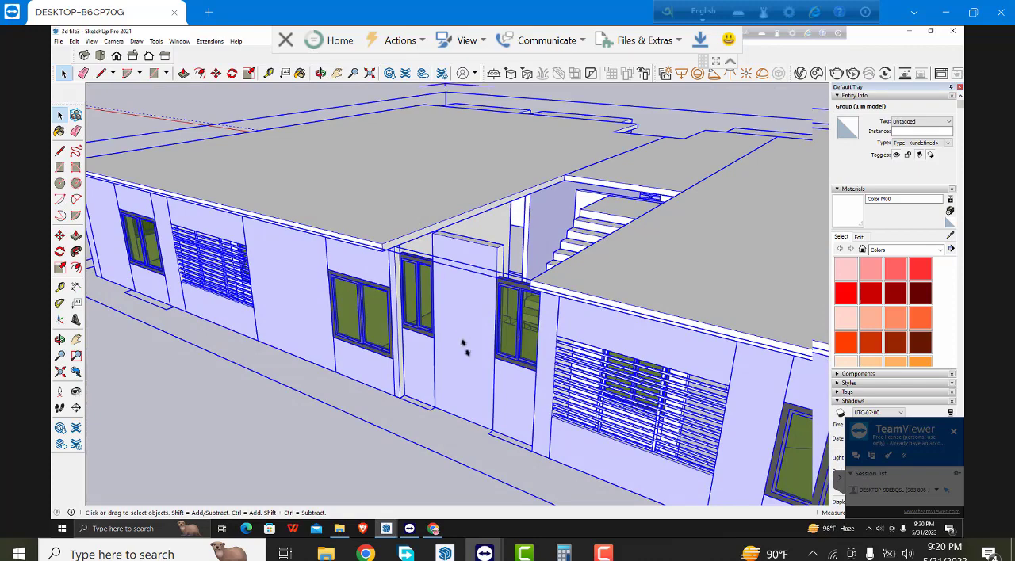
scroll(462, 346, up, 1)
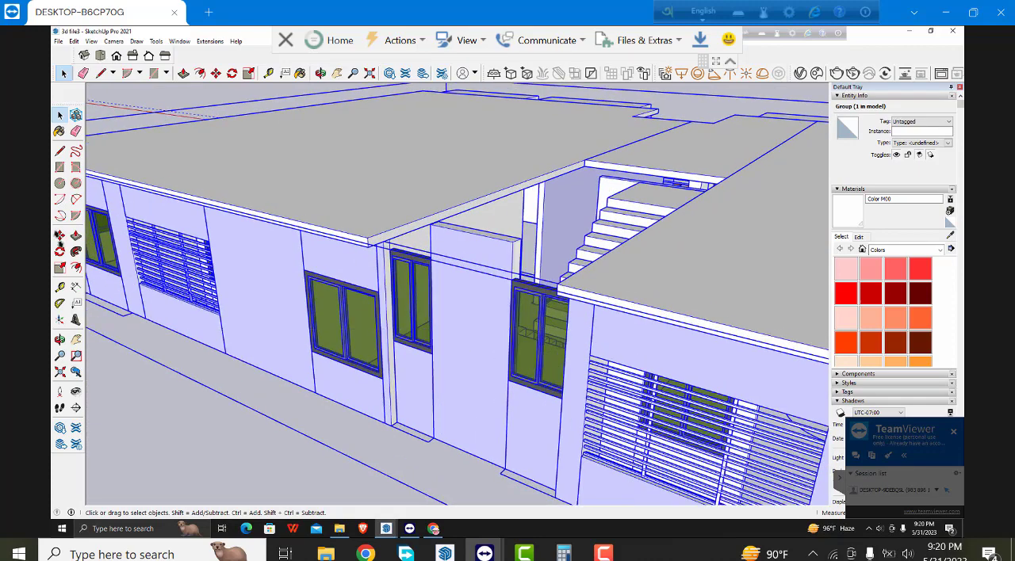
click(59, 236)
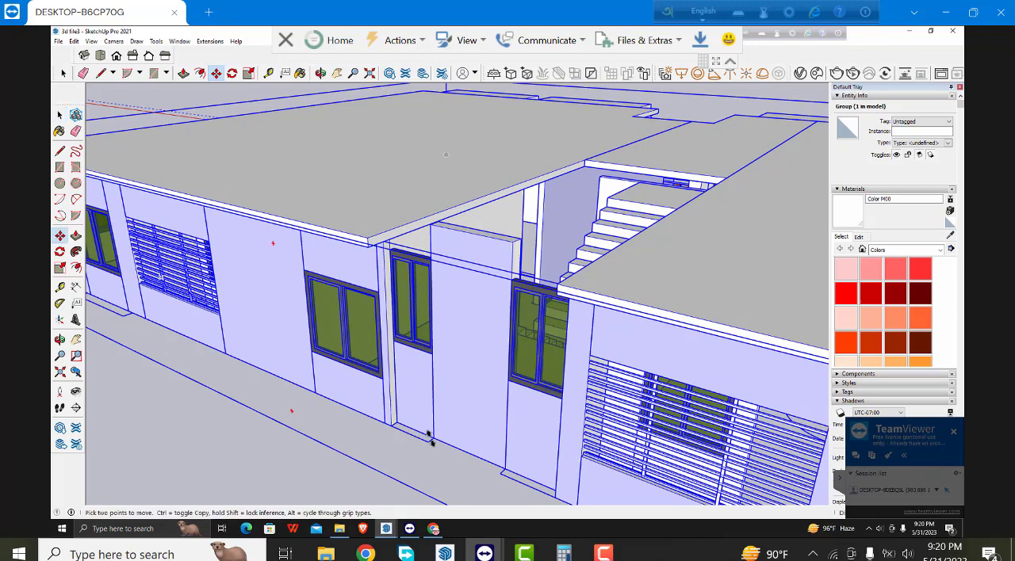
click(429, 435)
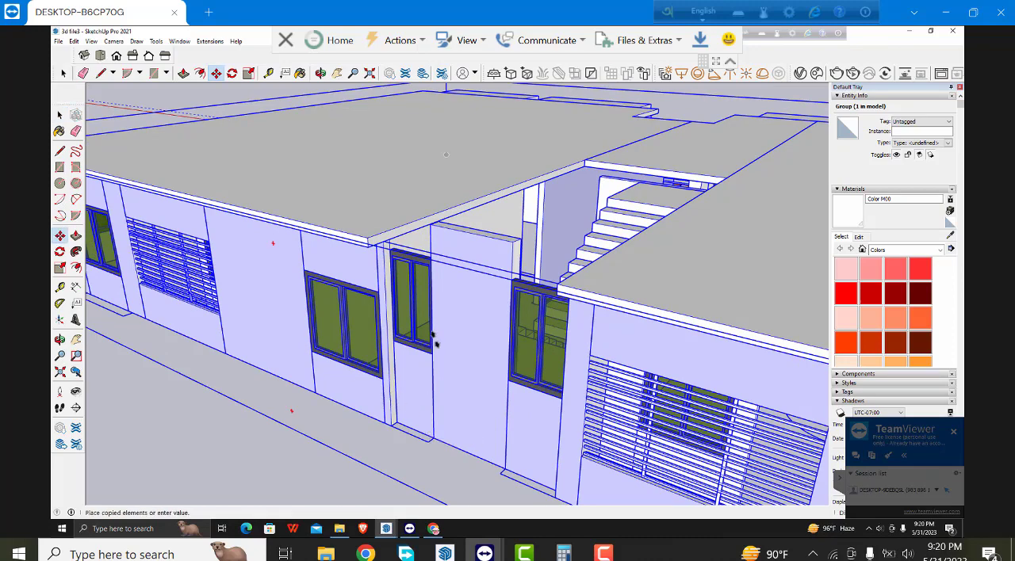
key(ctrl)
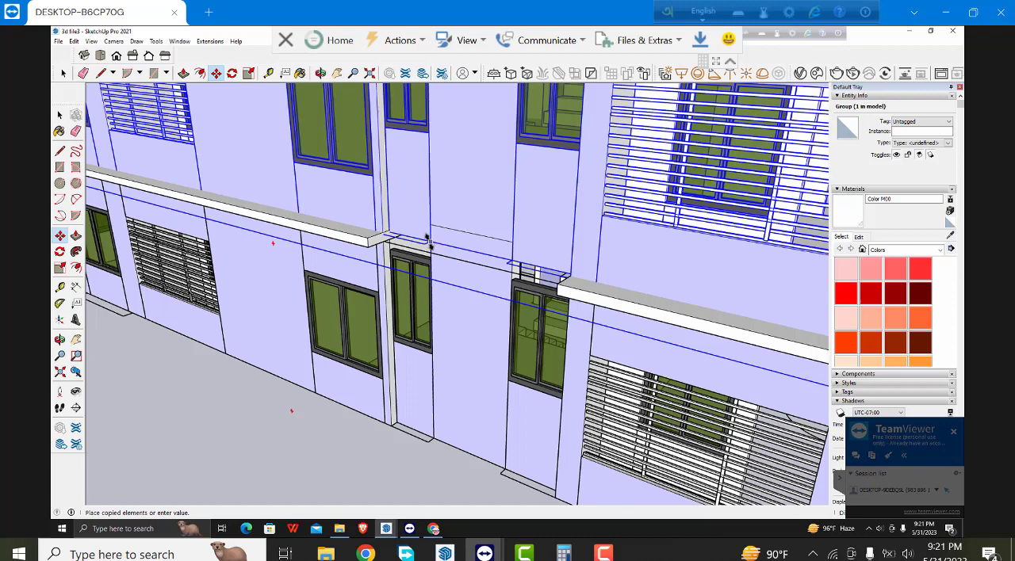
click(427, 237)
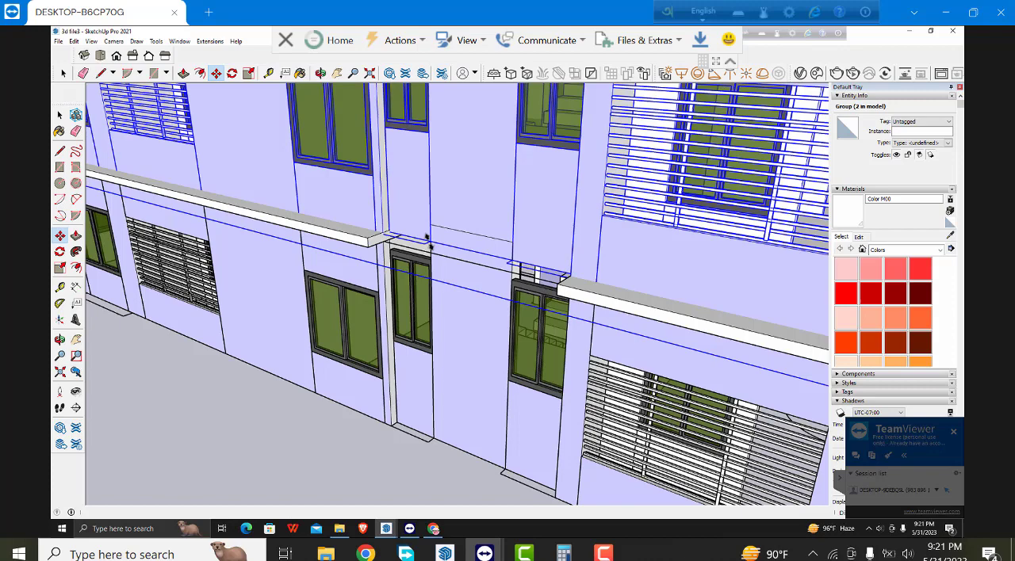
- Place the upper copy on the roof and array it straight up at the same spacing for ten storeys in total
click(429, 242)
scroll(442, 304, down, 1)
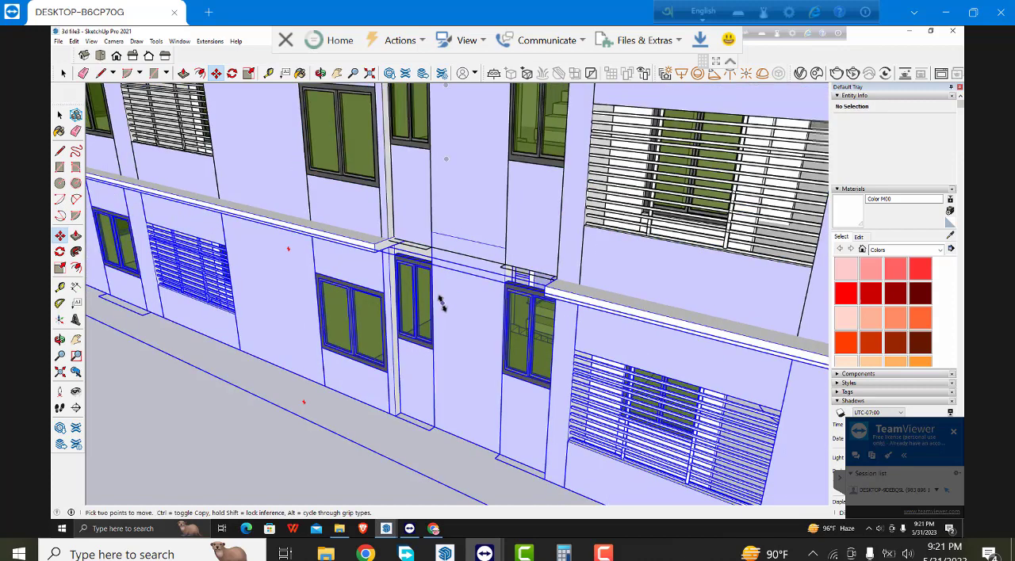
scroll(440, 303, down, 2)
scroll(441, 302, down, 2)
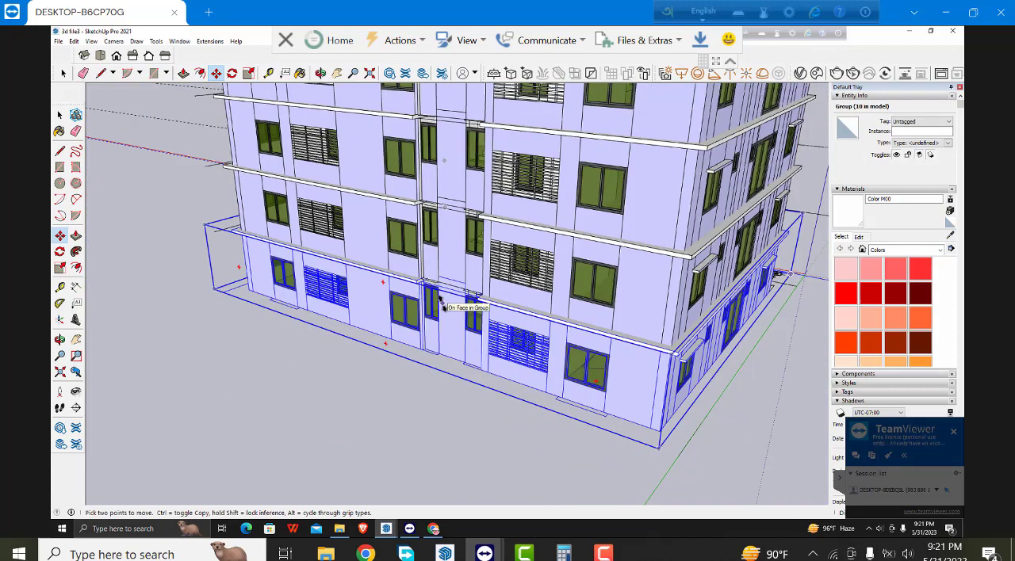
scroll(441, 302, down, 2)
scroll(441, 302, down, 3)
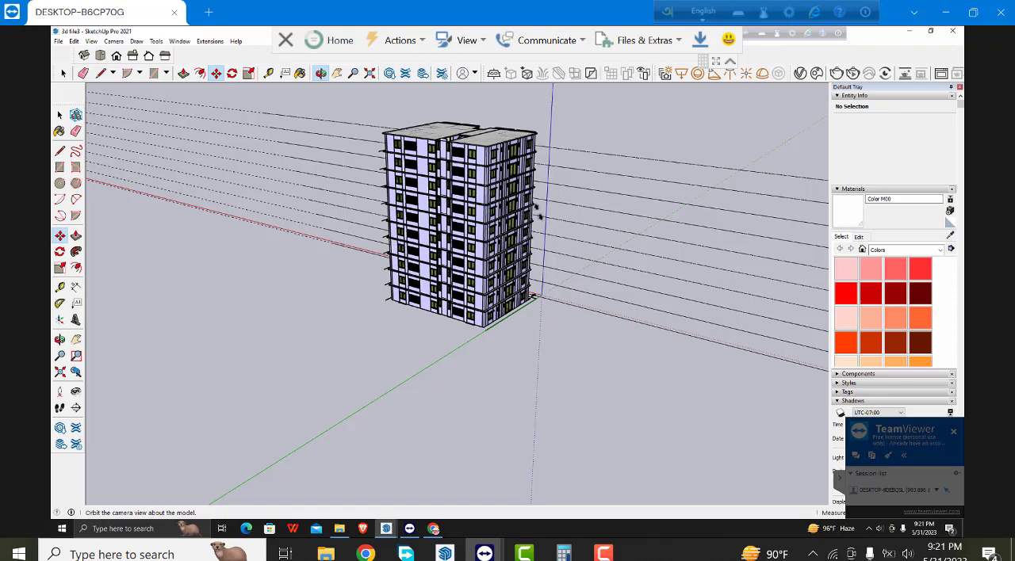
- Examine the stacked tower from the windowed side, around the balcony corner and up close along the front facade
scroll(536, 209, up, 3)
mouse_move(482, 213)
mouse_down()
mouse_move(243, 210)
mouse_move(368, 311)
mouse_move(358, 226)
mouse_up()
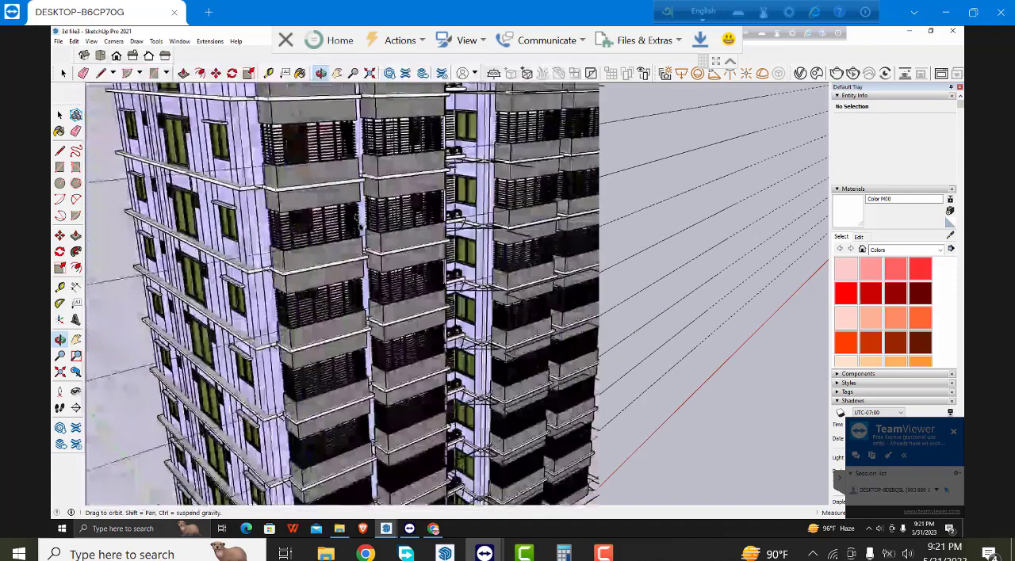
scroll(359, 225, down, 2)
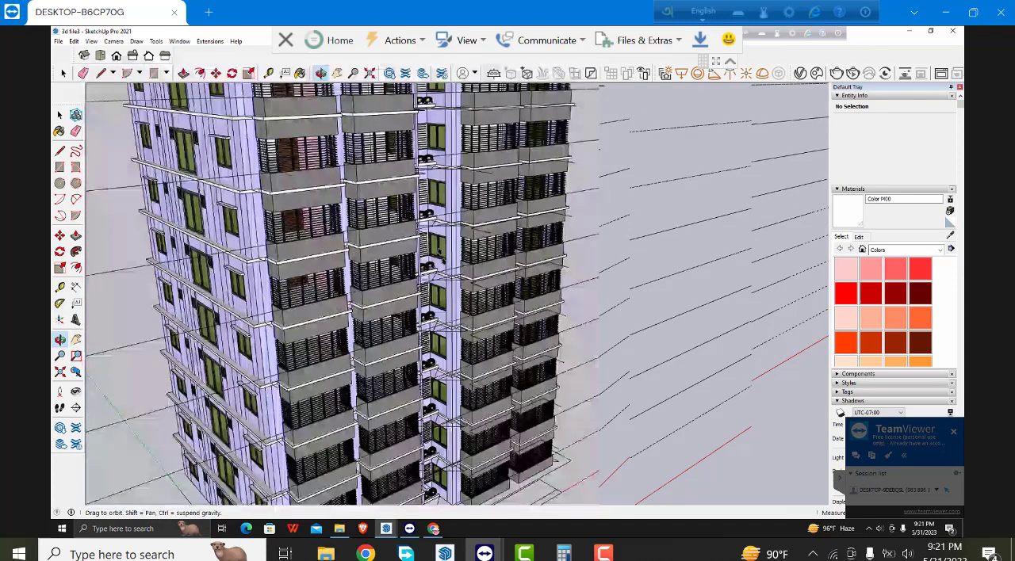
scroll(440, 254, down, 4)
scroll(416, 222, down, 3)
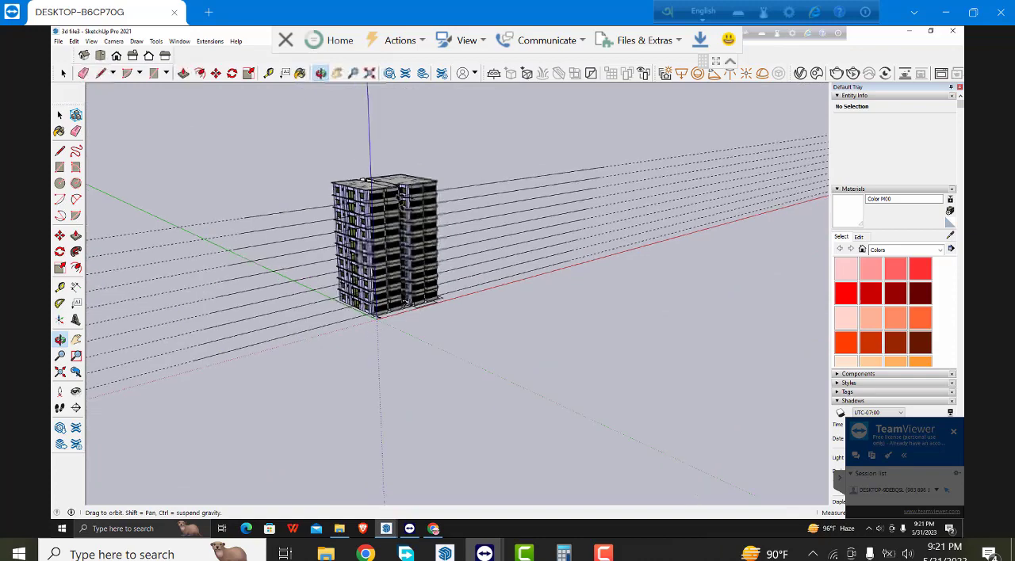
drag(400, 205, 392, 176)
scroll(399, 204, up, 2)
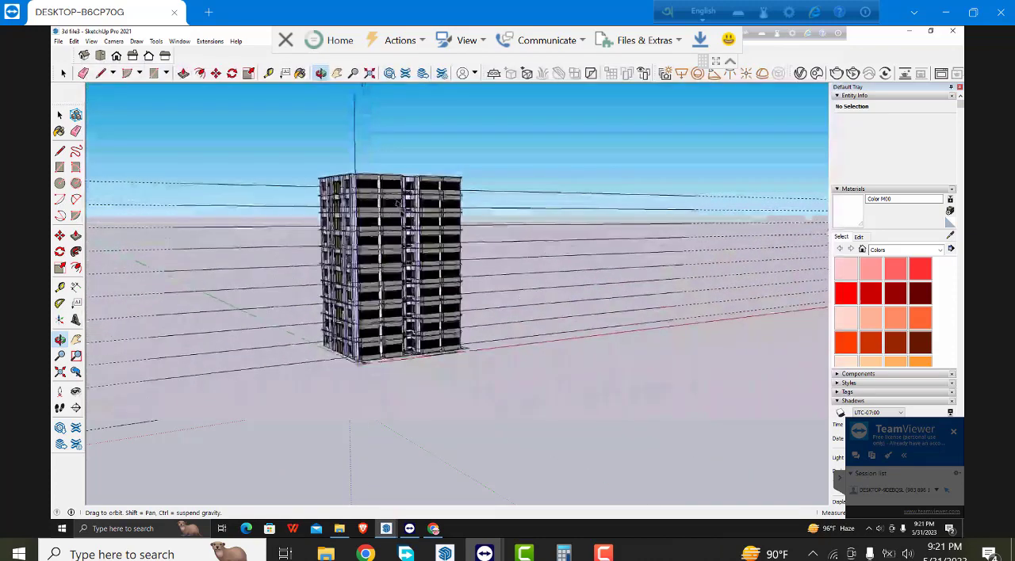
scroll(396, 204, up, 5)
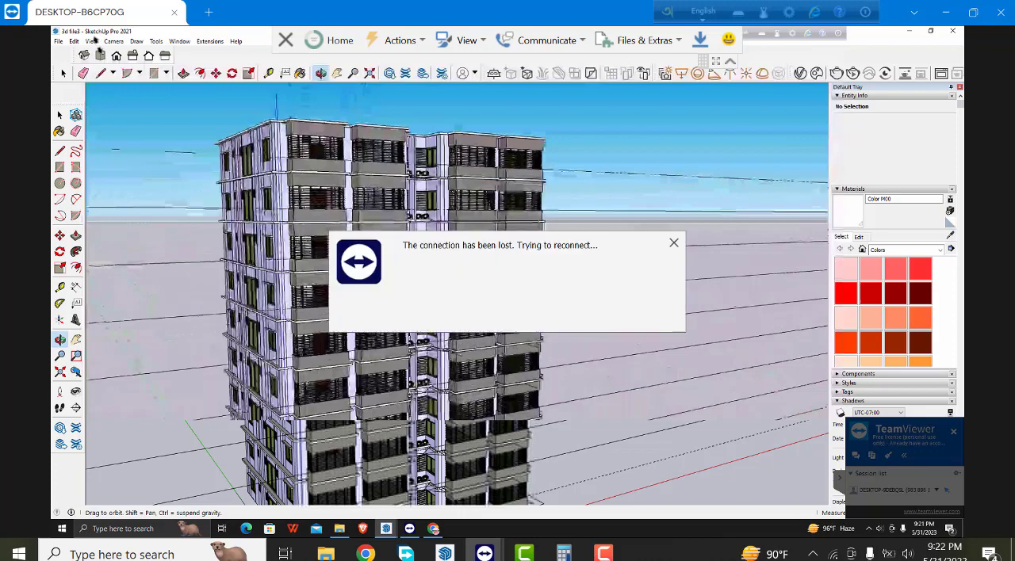
- Frame the whole tower in a distant low-angle view of its front corner and add a scene from it
scroll(428, 238, down, 5)
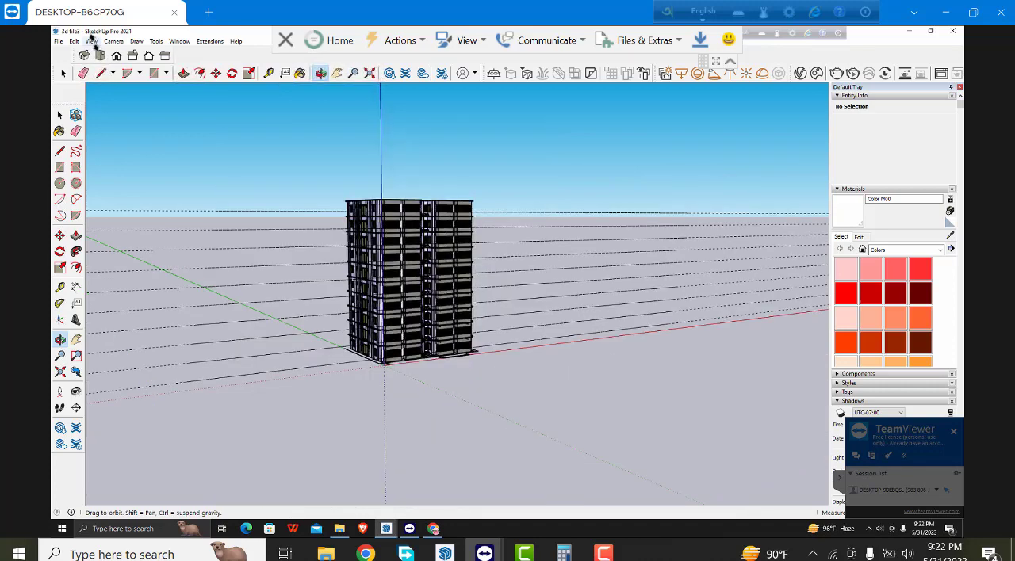
click(92, 41)
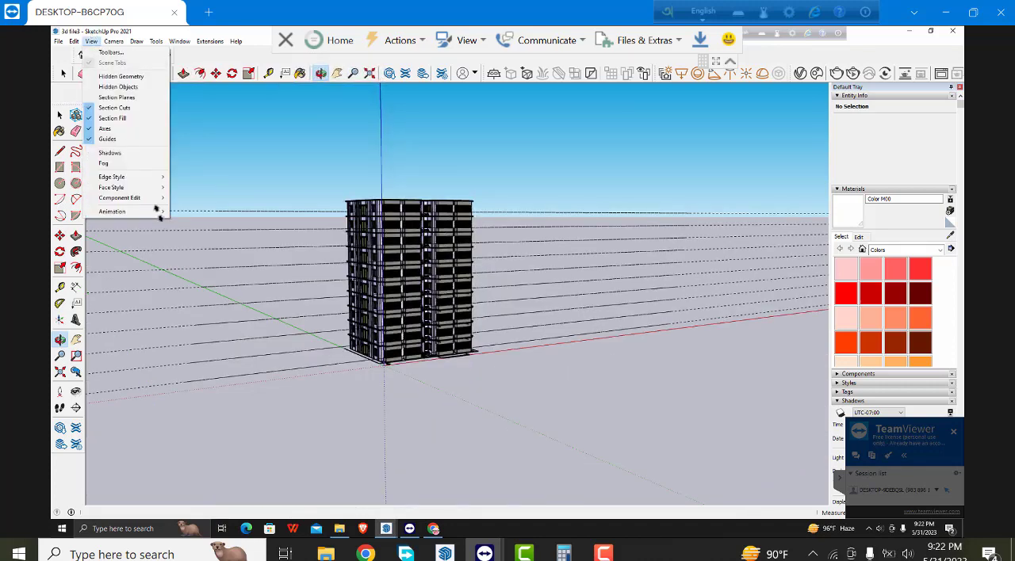
mouse_move(158, 213)
click(190, 212)
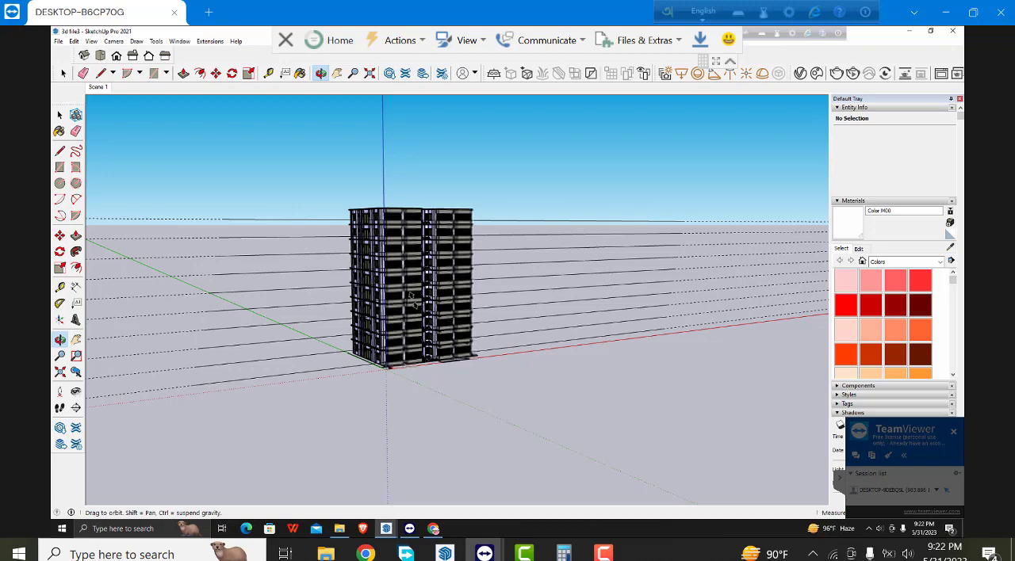
- Examine the tower's balcony front and window side from a low corner viewpoint, moving gradually closer
scroll(411, 299, up, 1)
scroll(411, 299, up, 1)
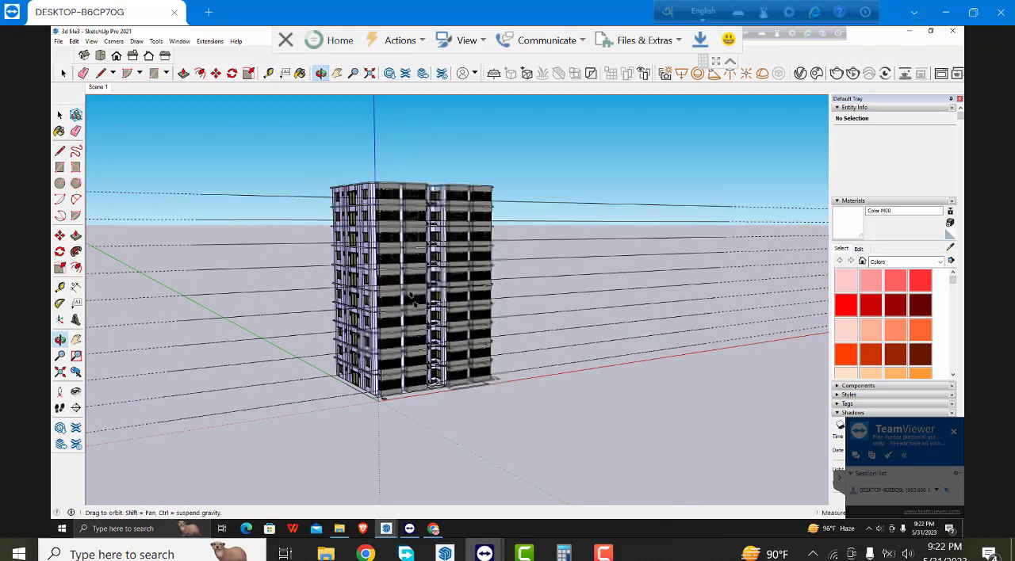
scroll(415, 283, up, 1)
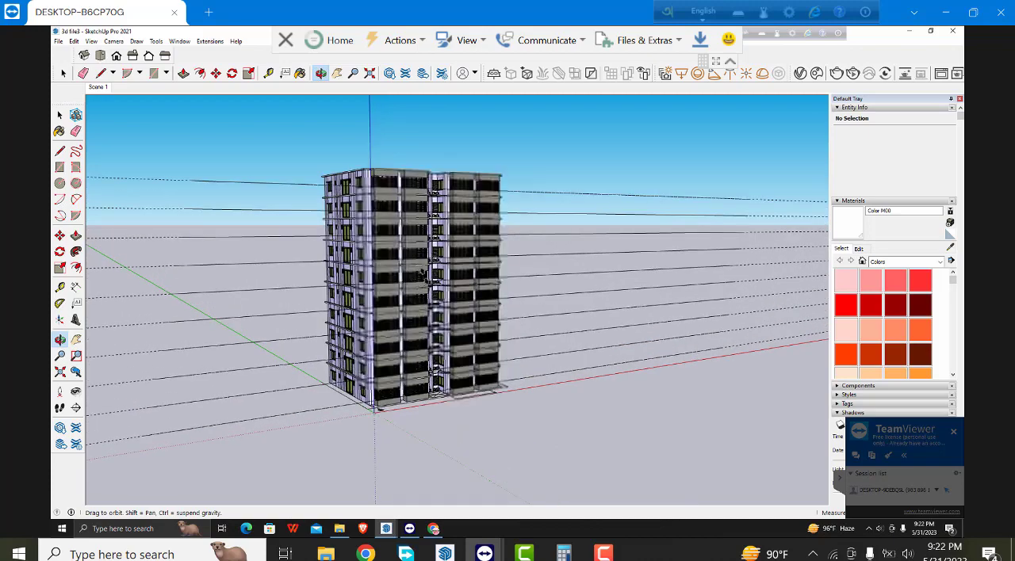
middle_drag(423, 274, 487, 268)
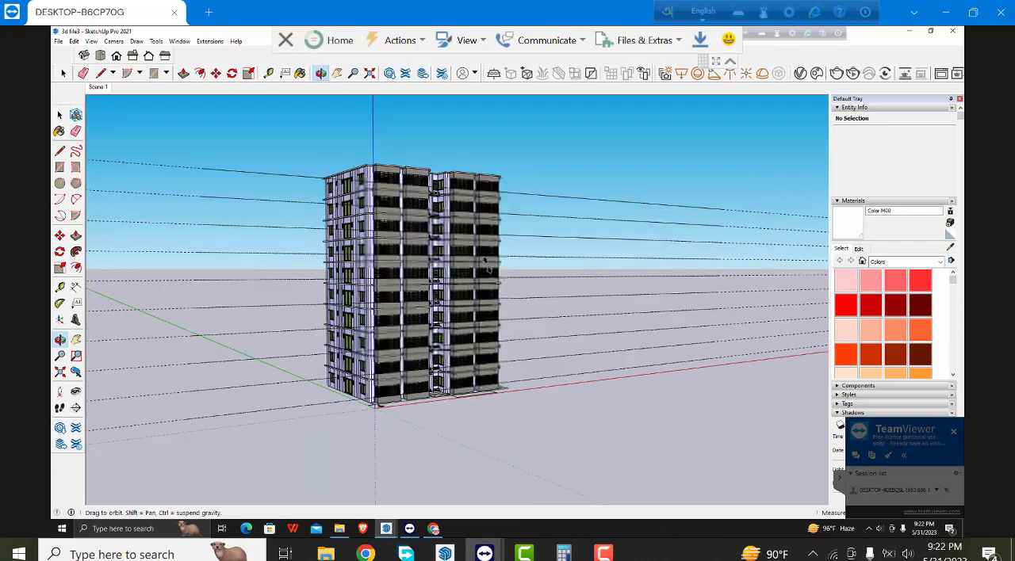
scroll(487, 265, up, 1)
middle_drag(484, 263, 472, 247)
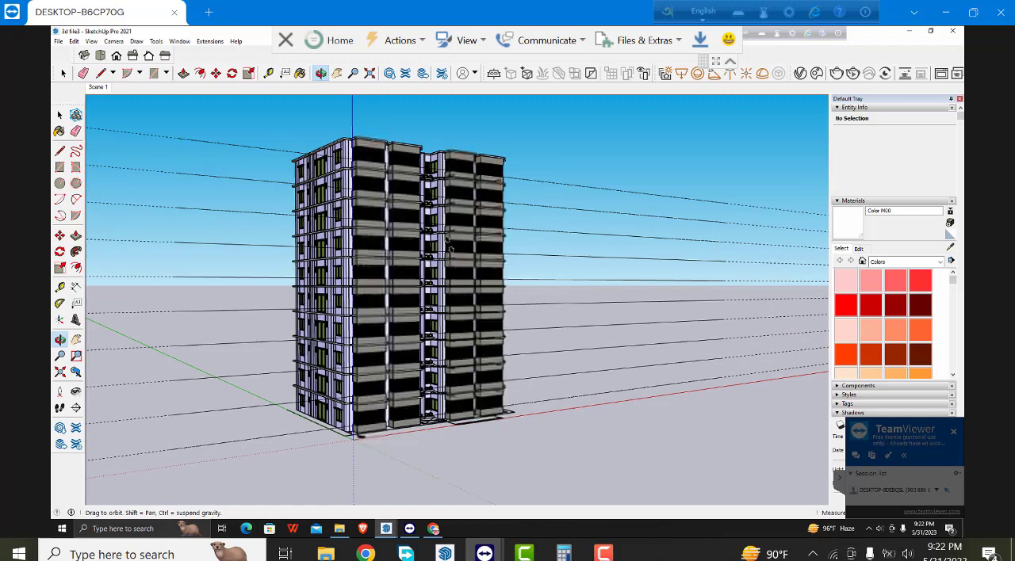
scroll(446, 245, up, 2)
middle_drag(446, 245, 458, 246)
drag(457, 235, 455, 229)
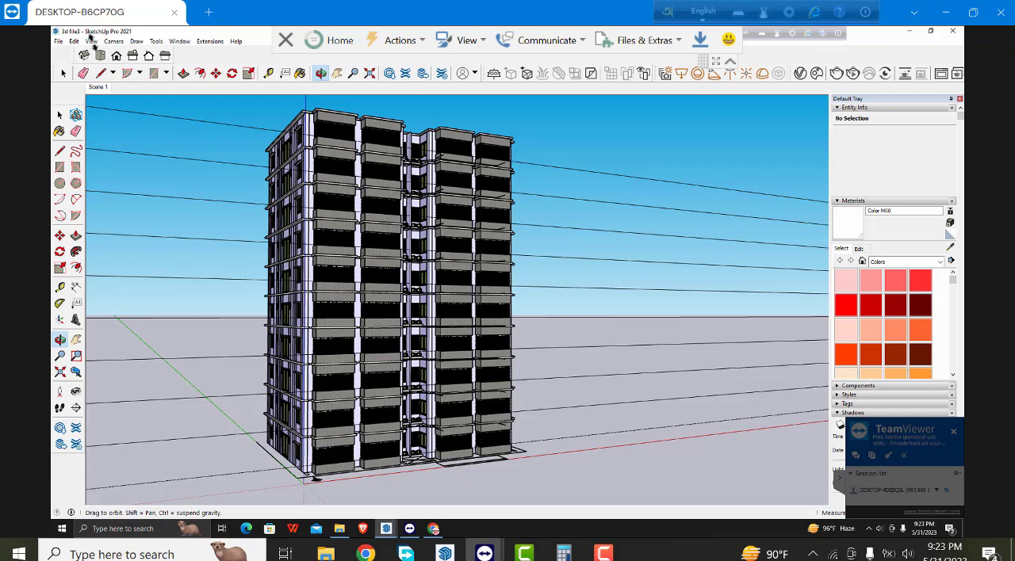
- Examine the tower all around, including its roof and rear, and the ledges beside the potted plants up close
scroll(337, 202, down, 1)
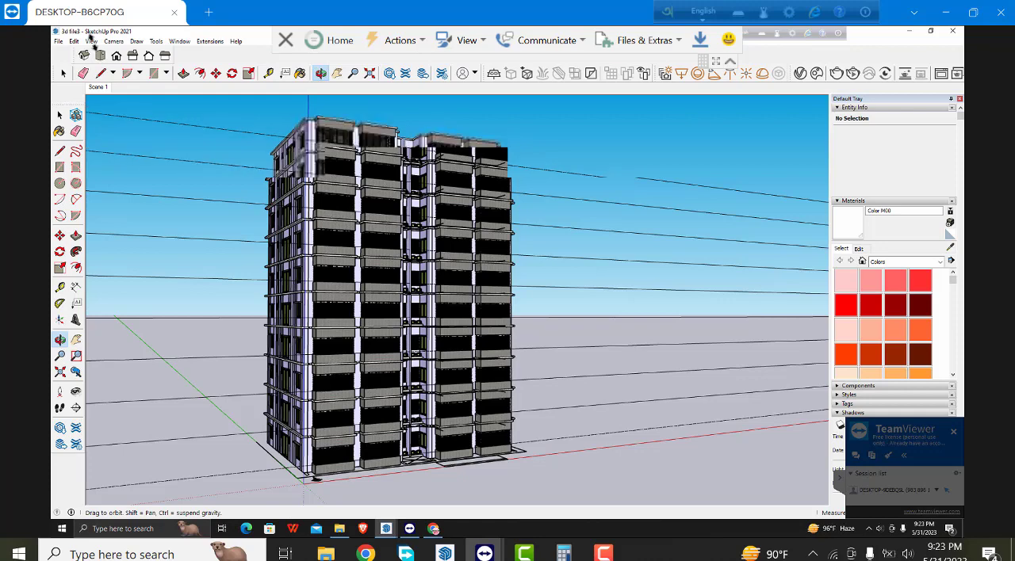
middle_drag(468, 270, 333, 321)
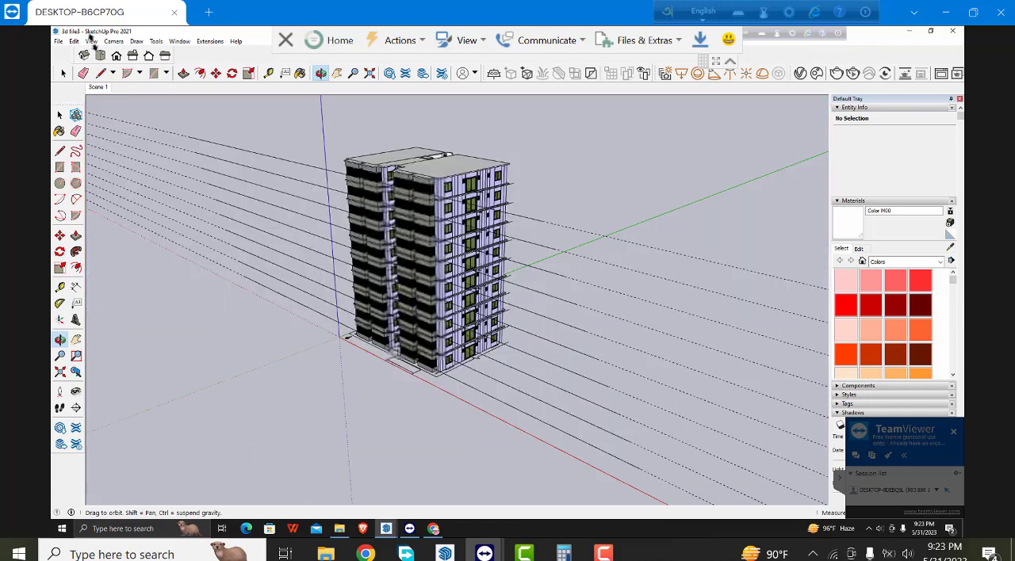
middle_drag(539, 305, 325, 305)
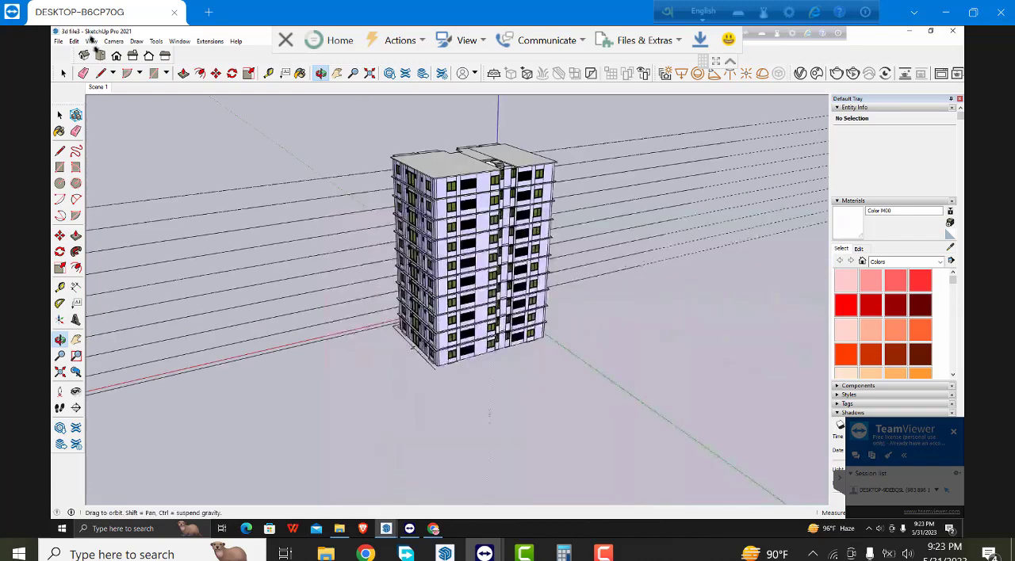
mouse_move(307, 164)
middle_down()
mouse_move(559, 301)
mouse_move(606, 290)
mouse_move(565, 302)
mouse_move(554, 246)
middle_up()
scroll(559, 305, up, 5)
scroll(561, 307, up, 3)
mouse_move(561, 307)
middle_down()
mouse_move(570, 333)
mouse_move(564, 311)
mouse_move(572, 305)
mouse_move(579, 321)
mouse_move(564, 310)
middle_up()
scroll(561, 306, up, 4)
scroll(561, 307, up, 5)
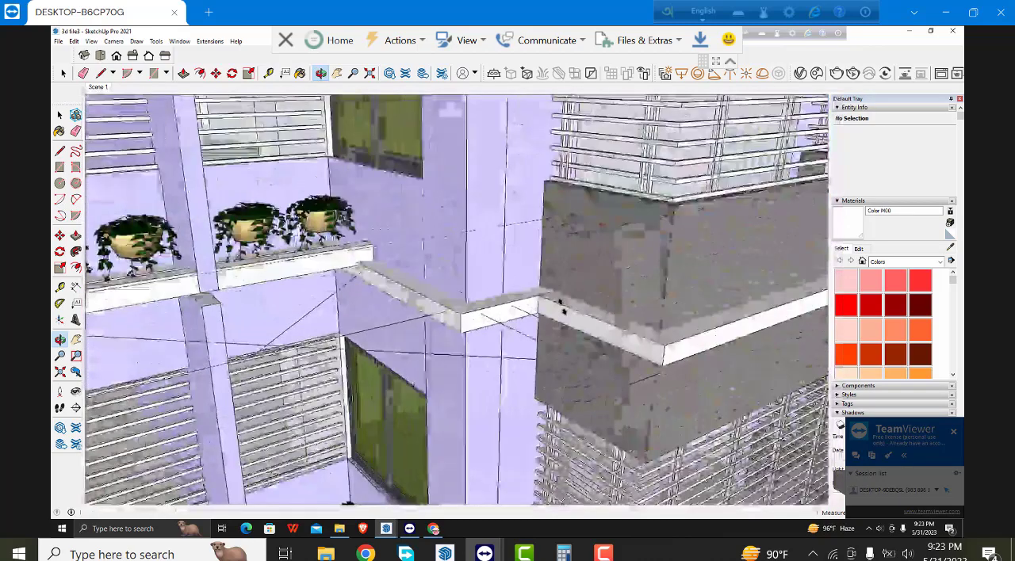
scroll(561, 307, down, 5)
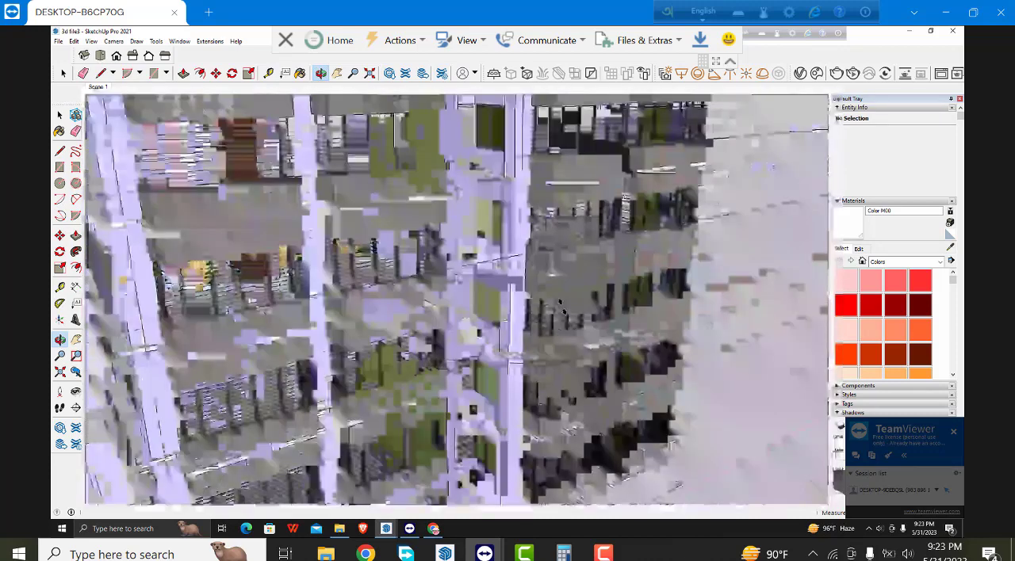
scroll(561, 307, down, 5)
middle_drag(561, 307, 560, 304)
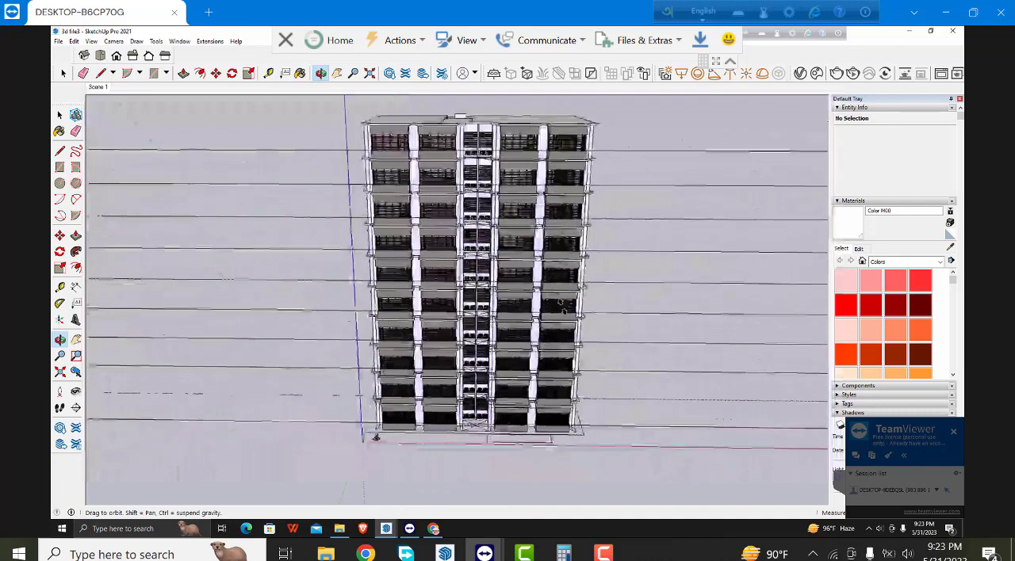
- Examine the front facade's balcony rows, louvres, central planter recess and ground outlines, near and far
scroll(562, 306, up, 3)
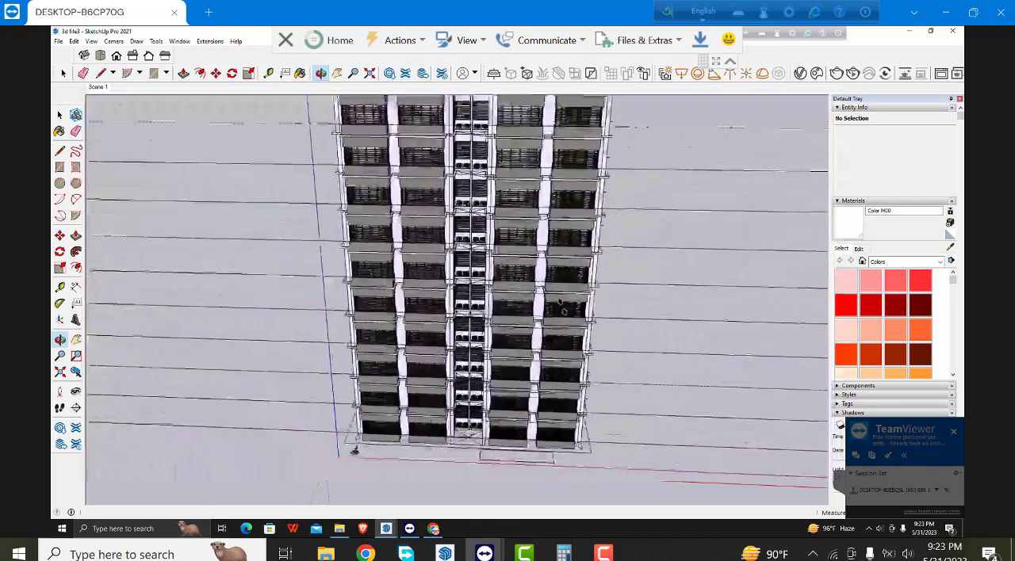
scroll(561, 309, up, 1)
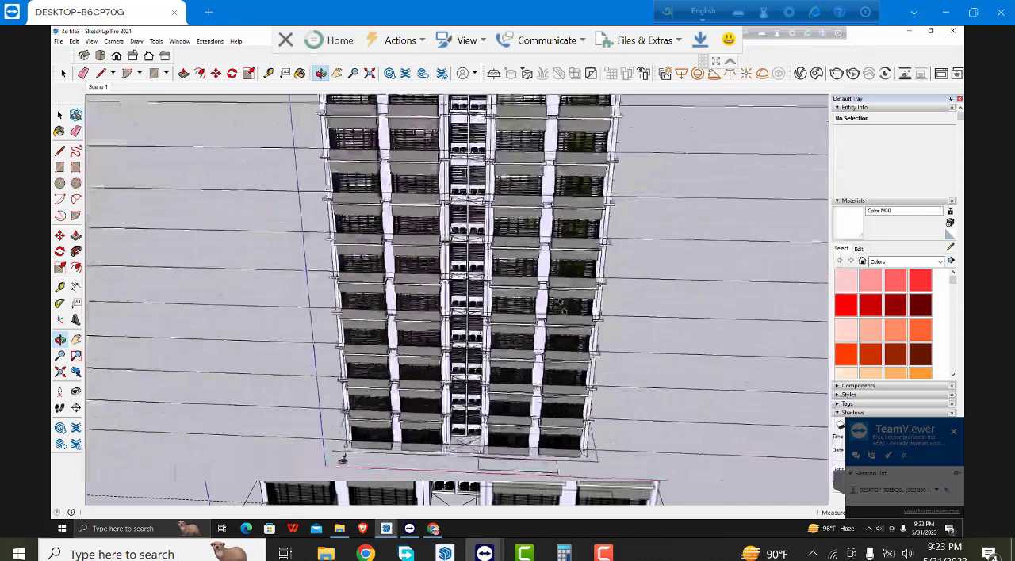
scroll(559, 307, up, 4)
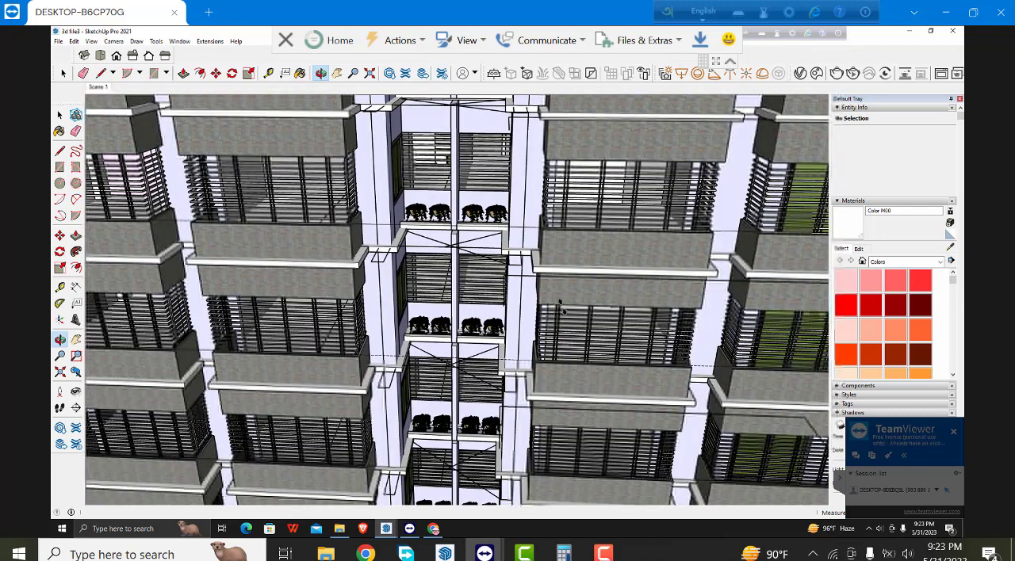
middle_drag(561, 308, 602, 308)
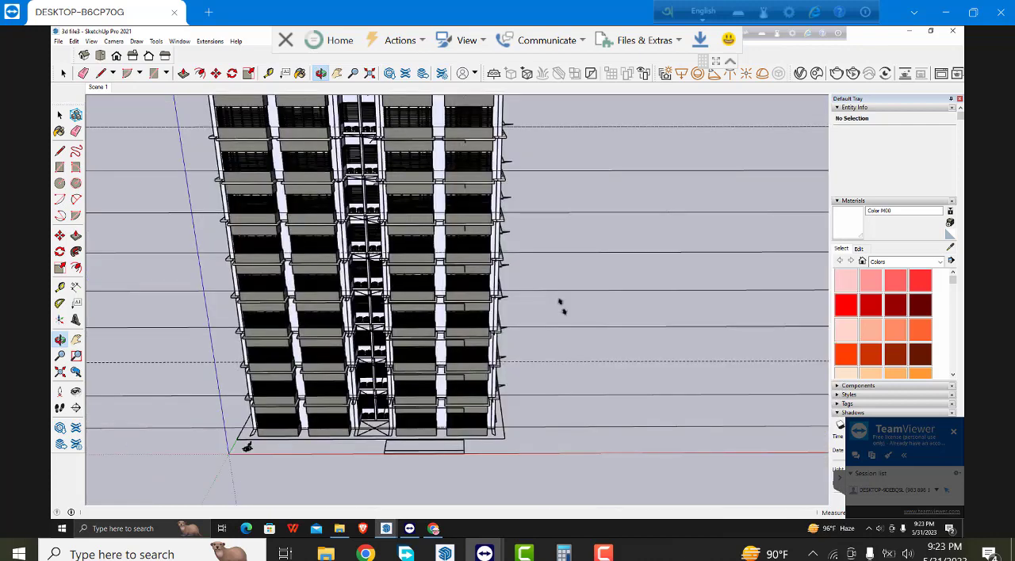
key(space)
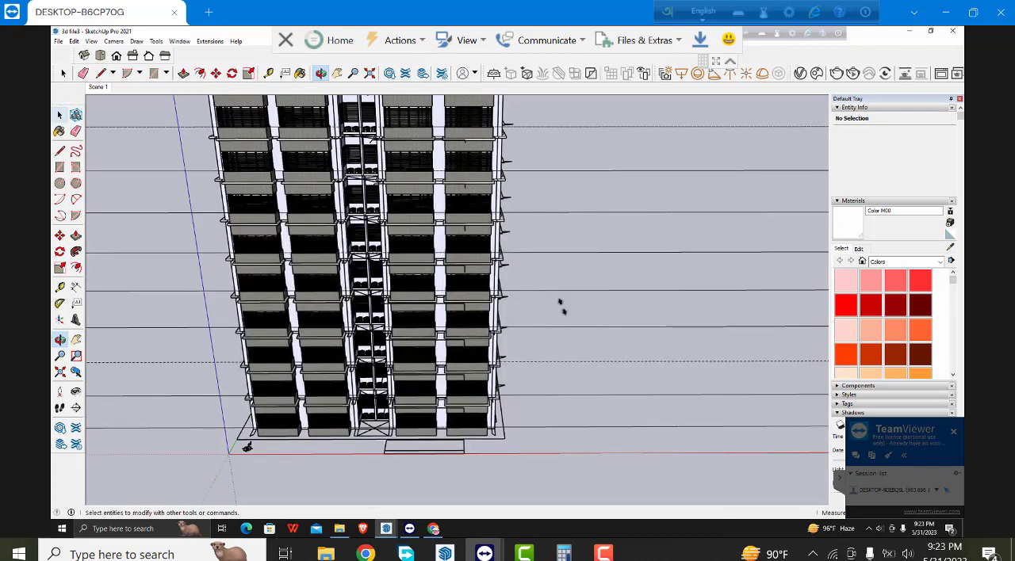
scroll(561, 307, up, 4)
middle_drag(561, 306, 561, 285)
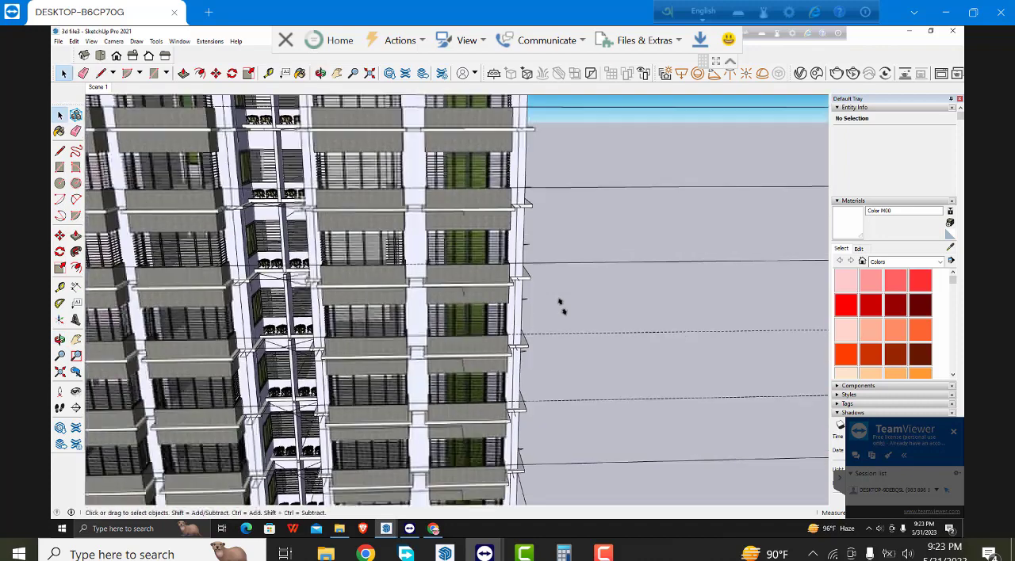
scroll(561, 307, up, 3)
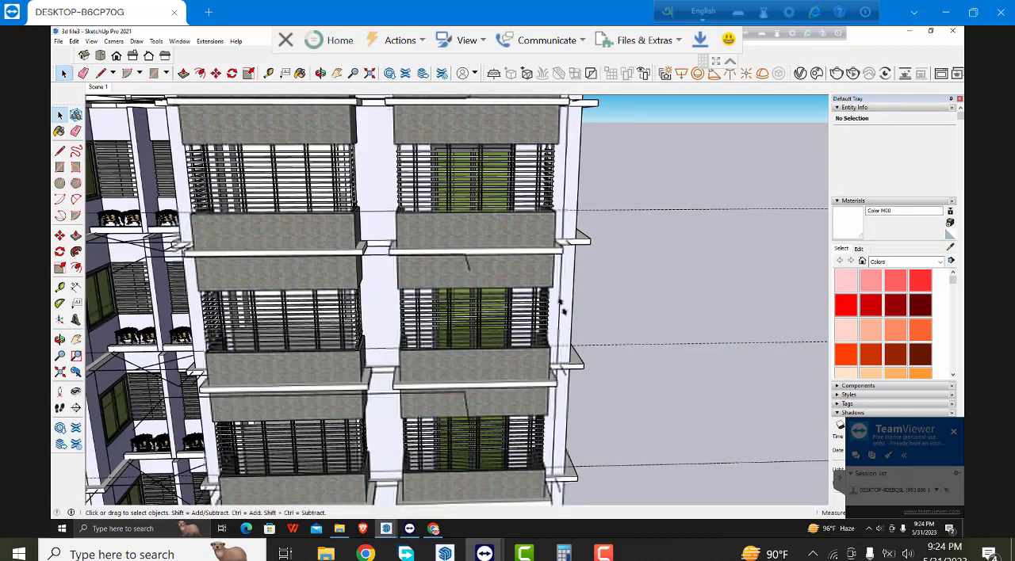
scroll(561, 307, down, 2)
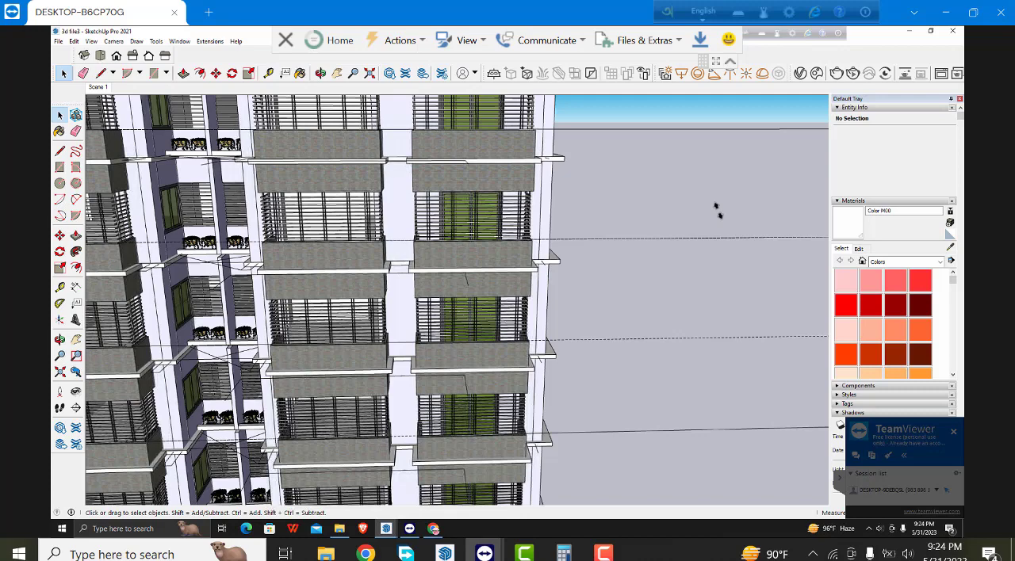
scroll(717, 210, down, 3)
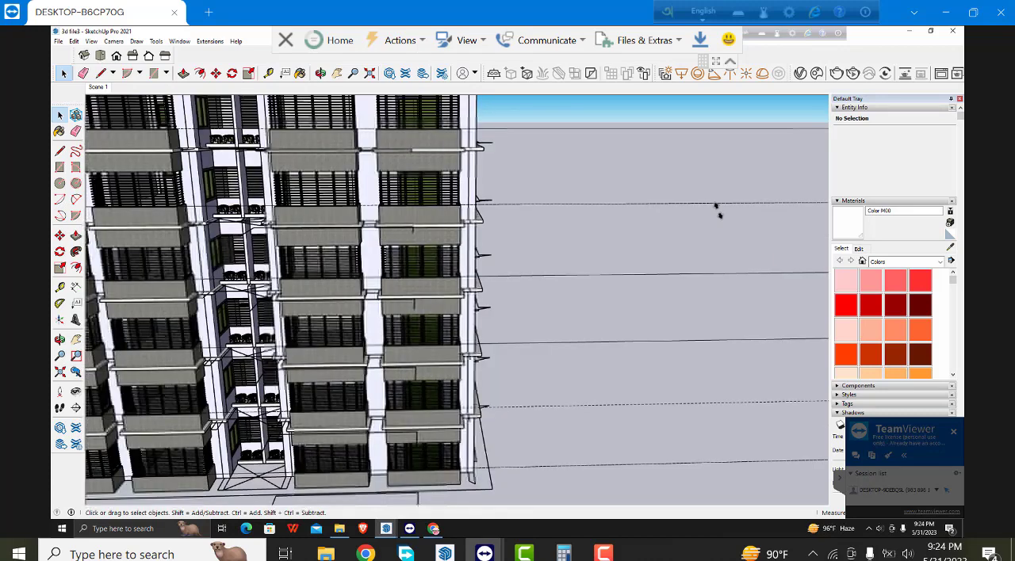
scroll(717, 210, down, 4)
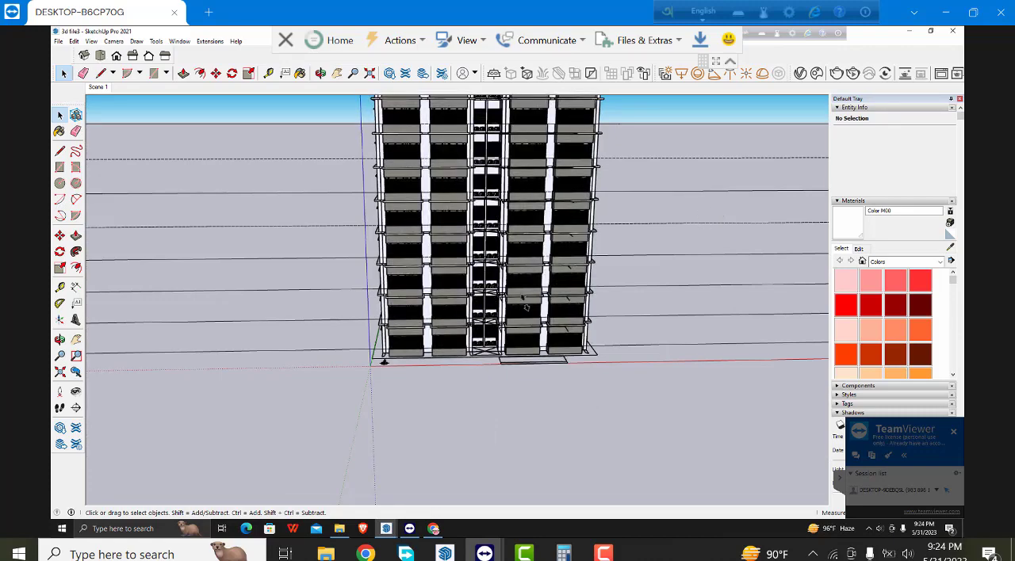
scroll(525, 307, up, 1)
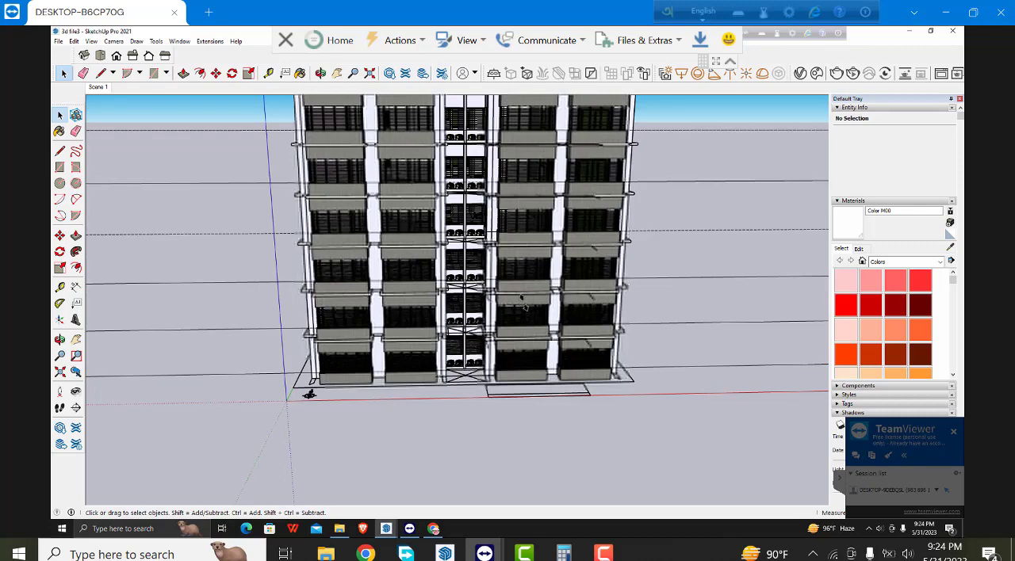
scroll(521, 300, up, 3)
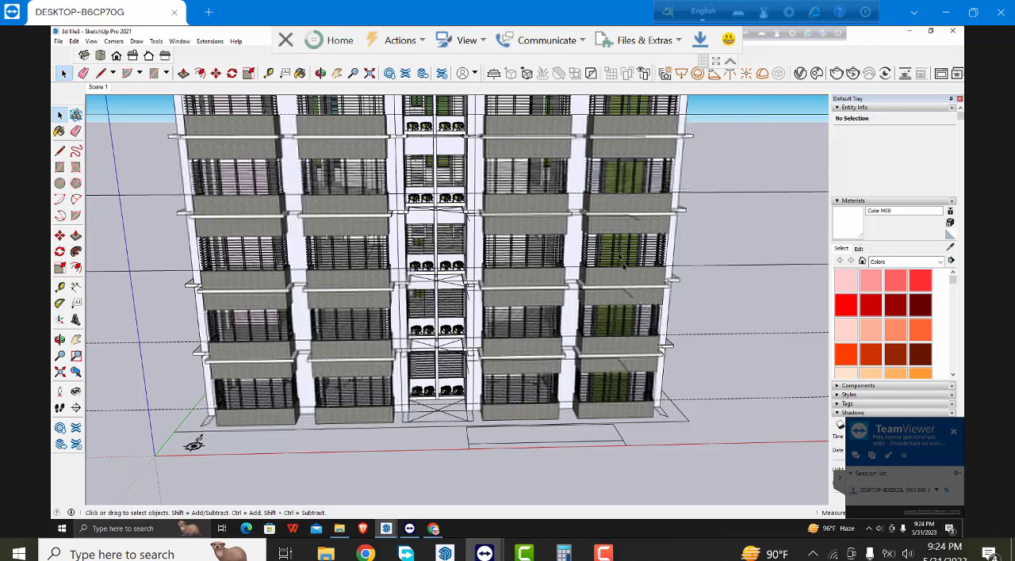
click(319, 72)
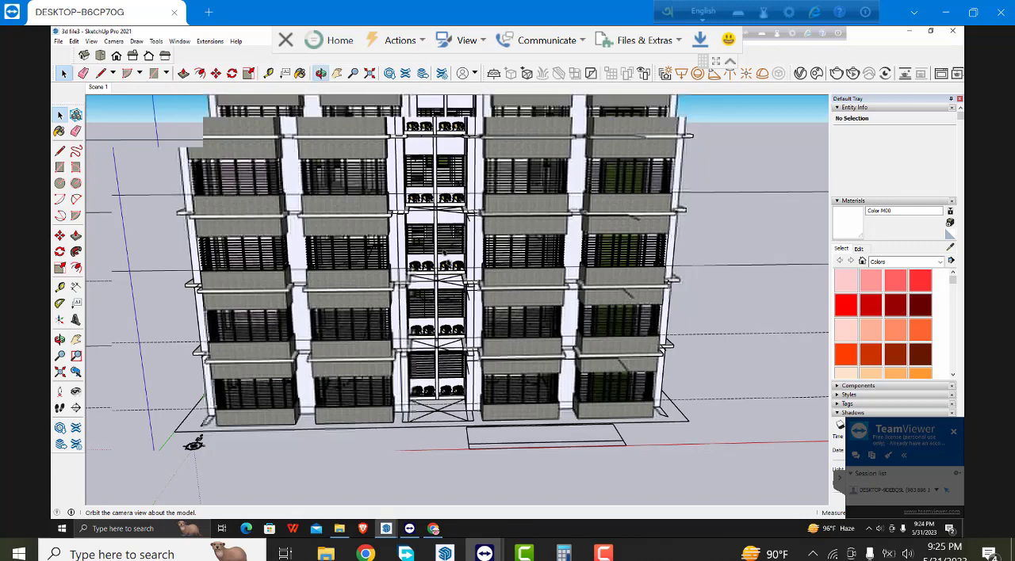
- Examine the tower from the front, from underneath through its open base, along the window side, and down from the roof
drag(194, 444, 228, 436)
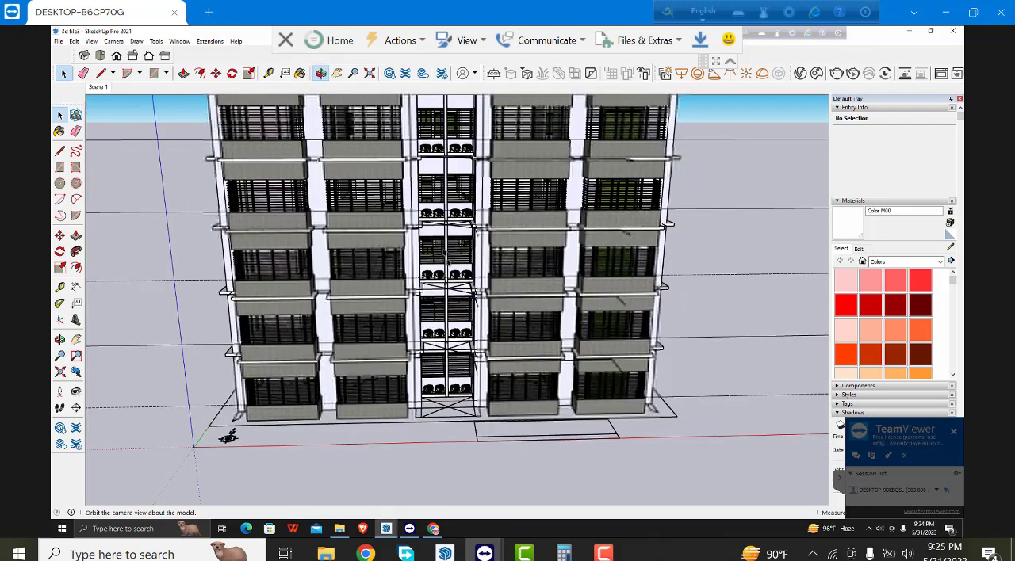
scroll(446, 257, down, 7)
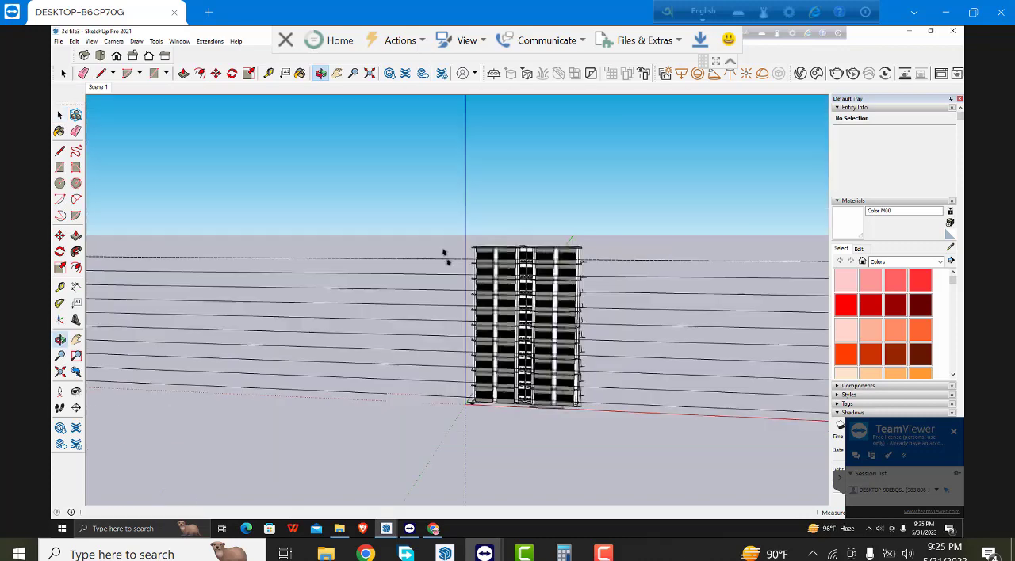
middle_drag(446, 258, 435, 254)
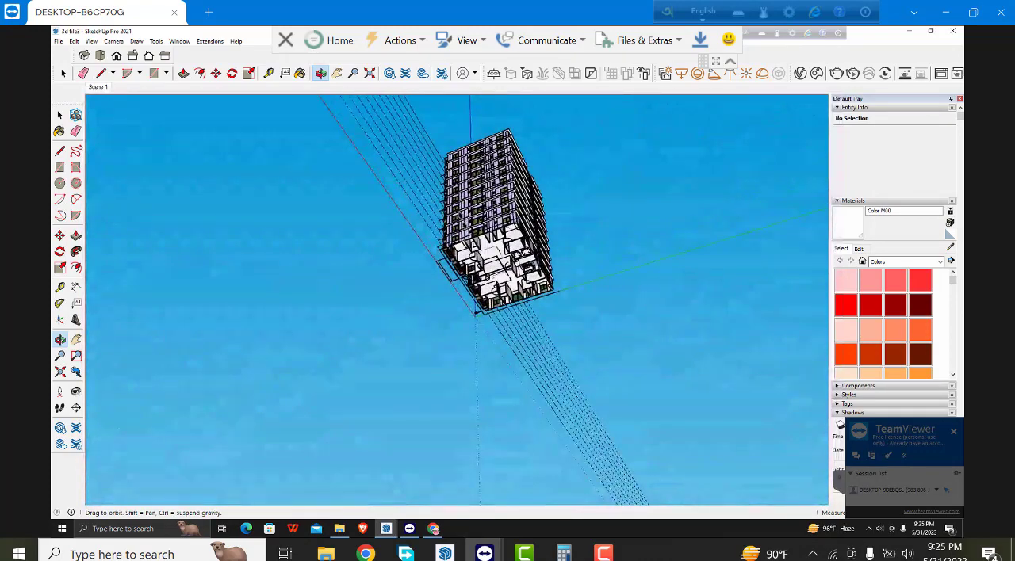
middle_drag(464, 220, 536, 264)
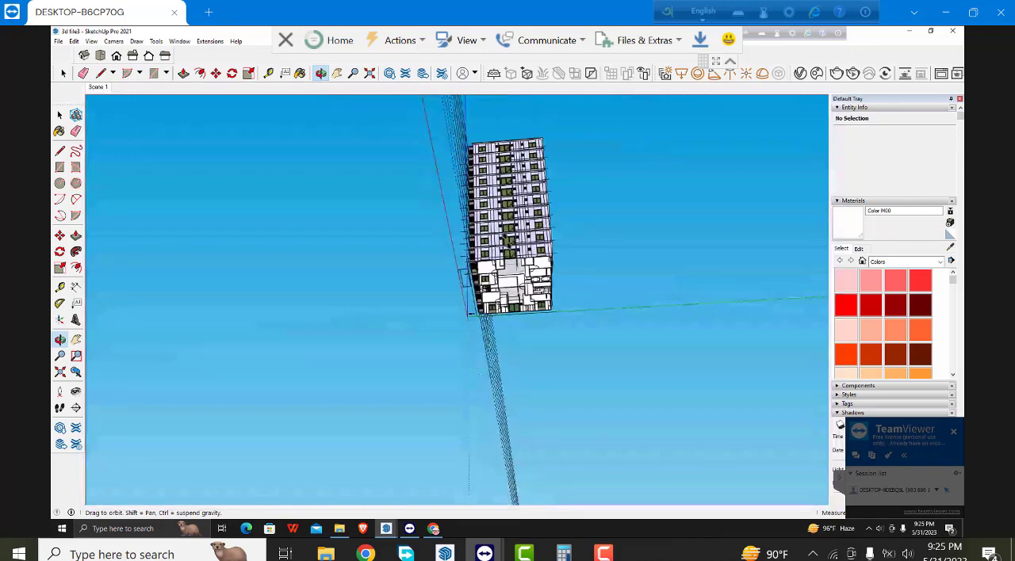
drag(495, 230, 517, 264)
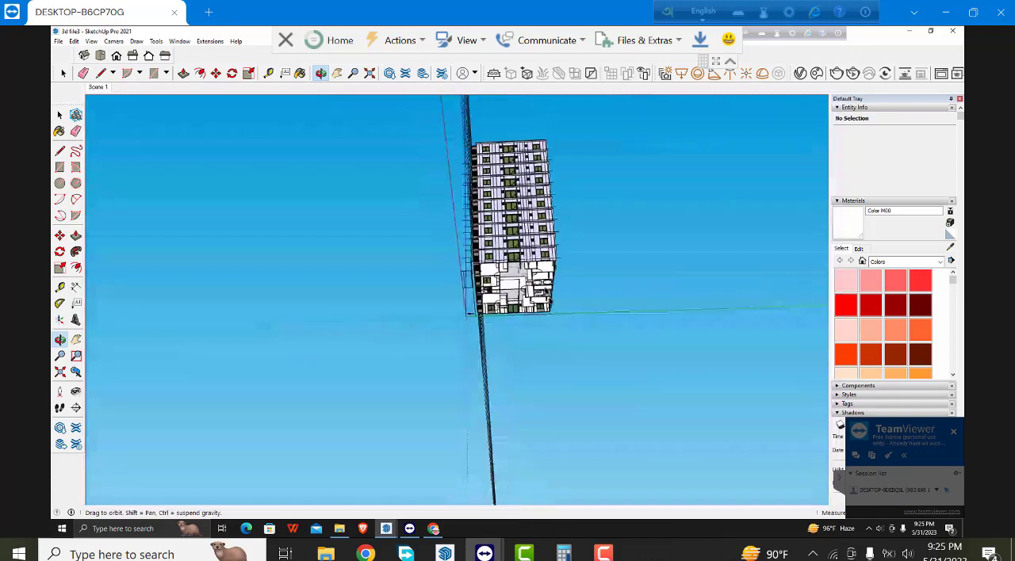
drag(547, 293, 513, 230)
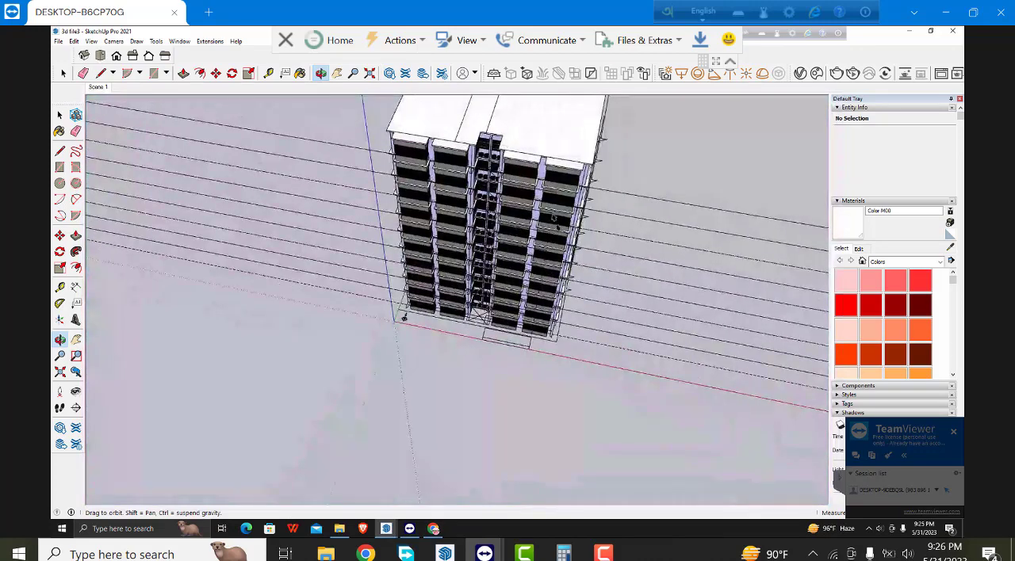
drag(504, 154, 548, 265)
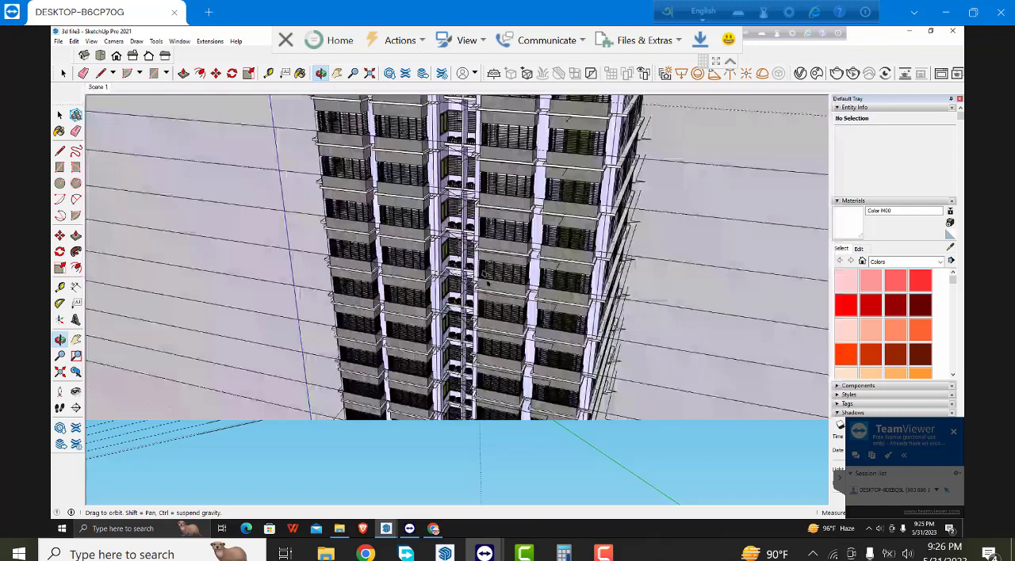
middle_drag(485, 278, 518, 242)
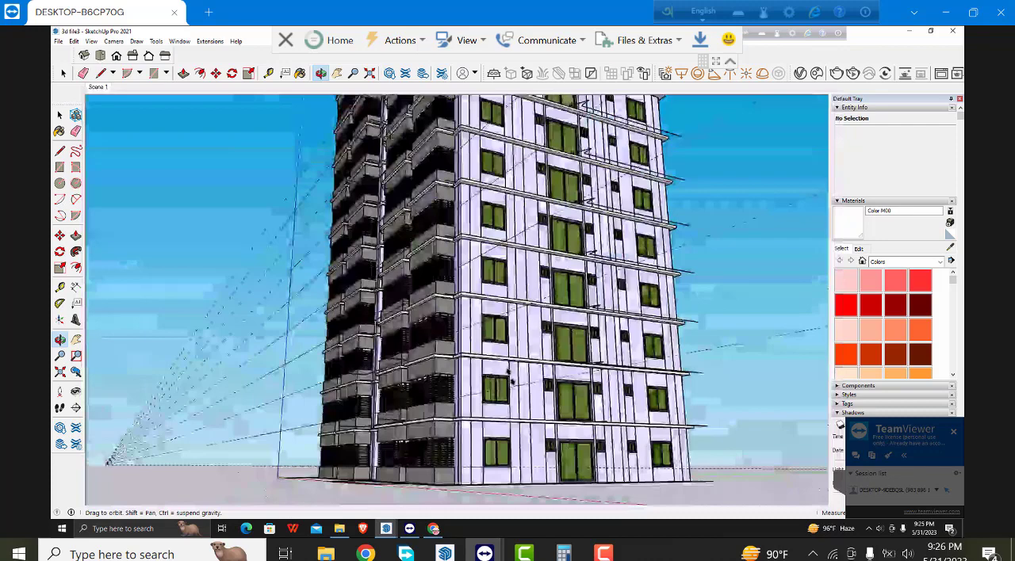
- Frame the whole tower in a closer low-angle view of its balcony and window corner and add a second scene from it
scroll(511, 374, down, 6)
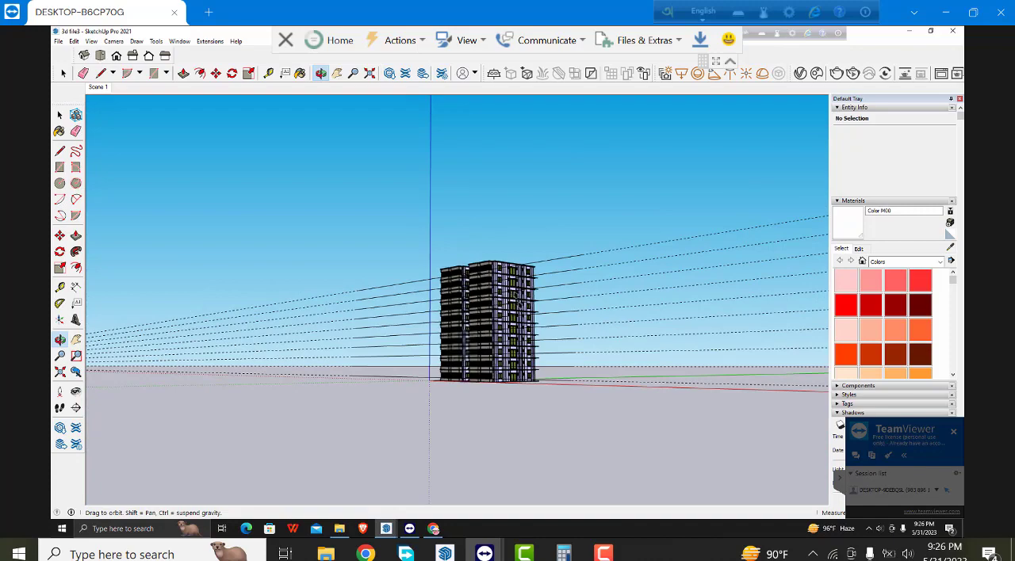
scroll(544, 341, up, 2)
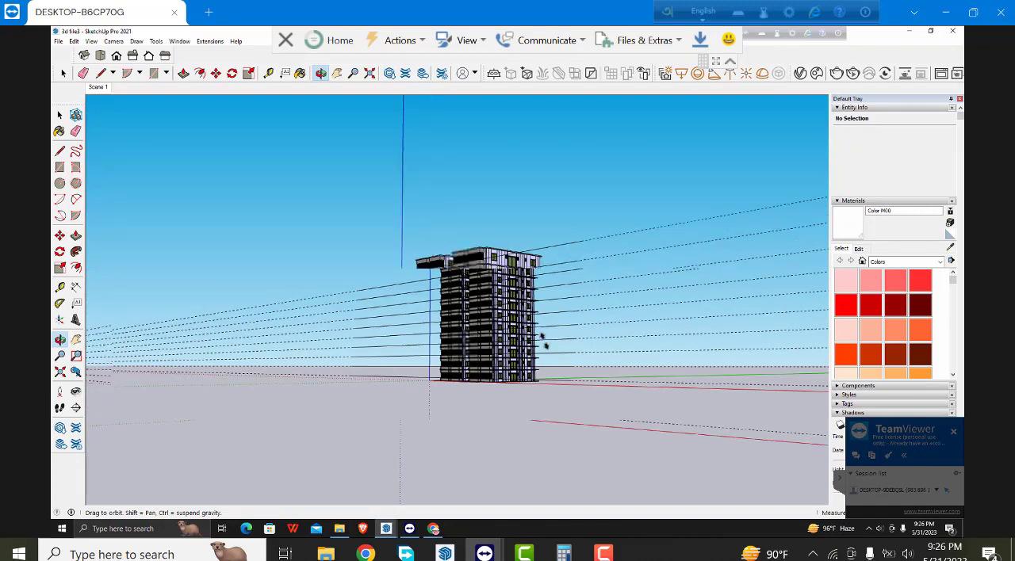
scroll(544, 340, up, 3)
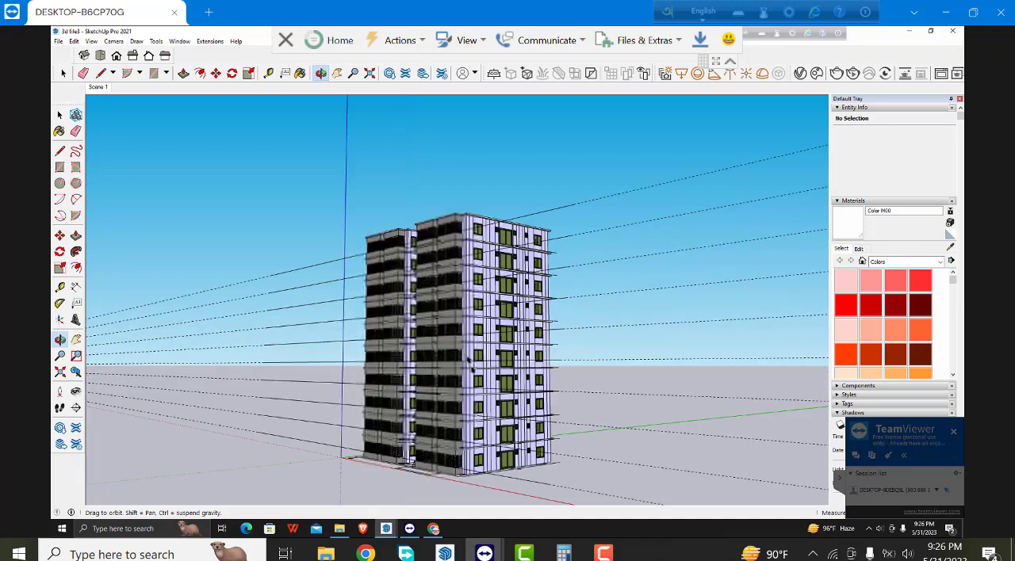
scroll(469, 381, up, 3)
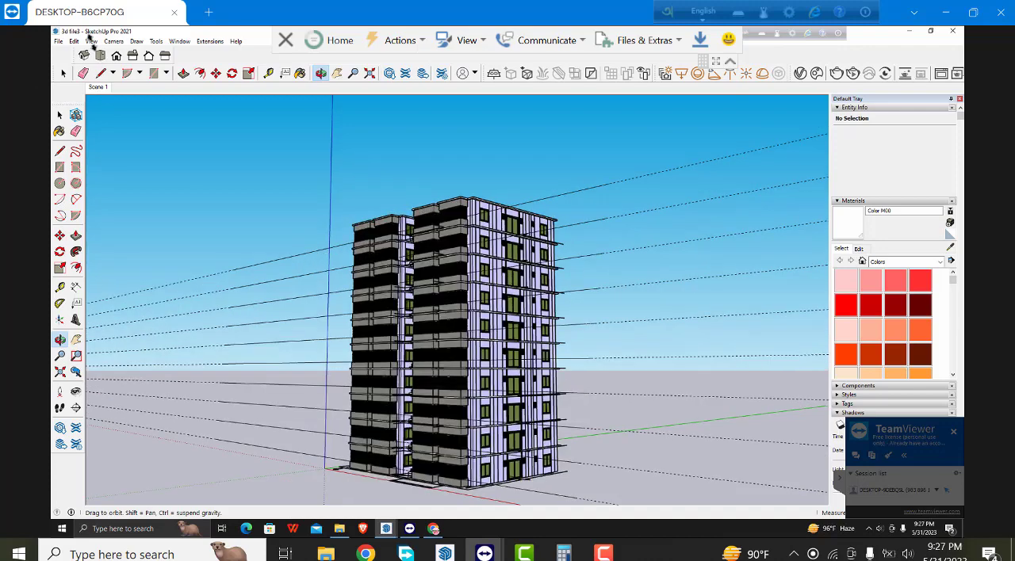
click(92, 41)
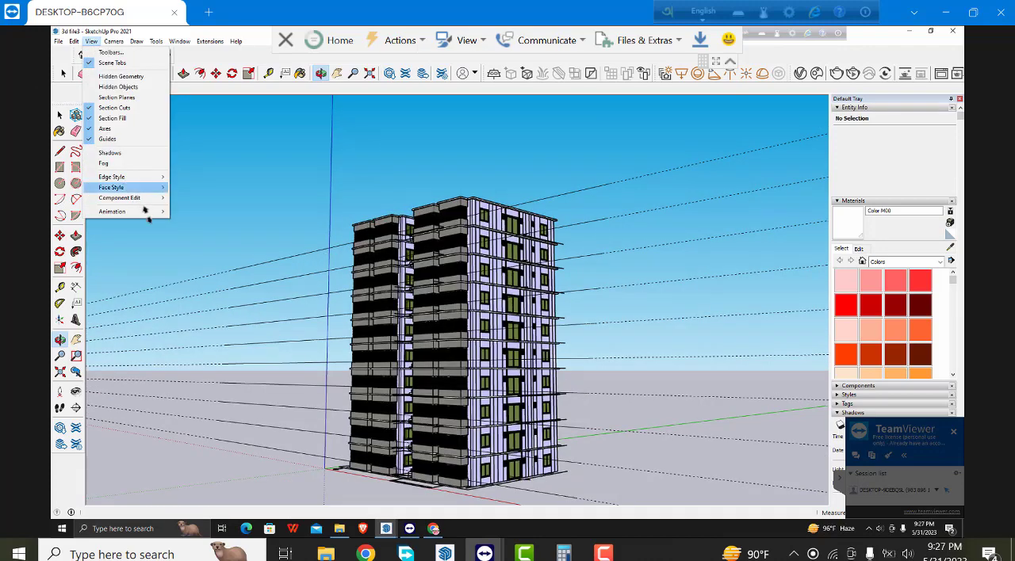
mouse_move(145, 211)
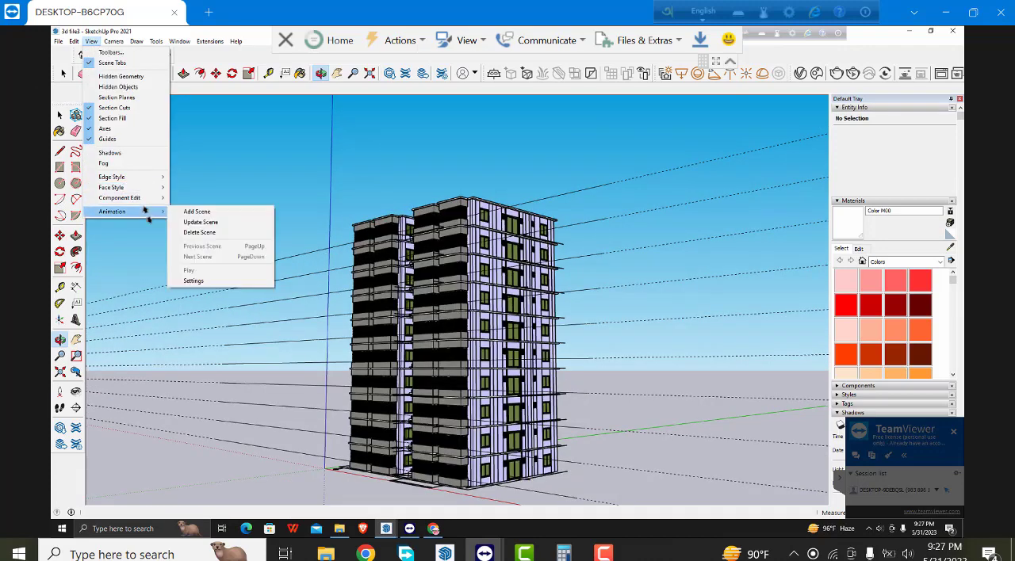
click(191, 210)
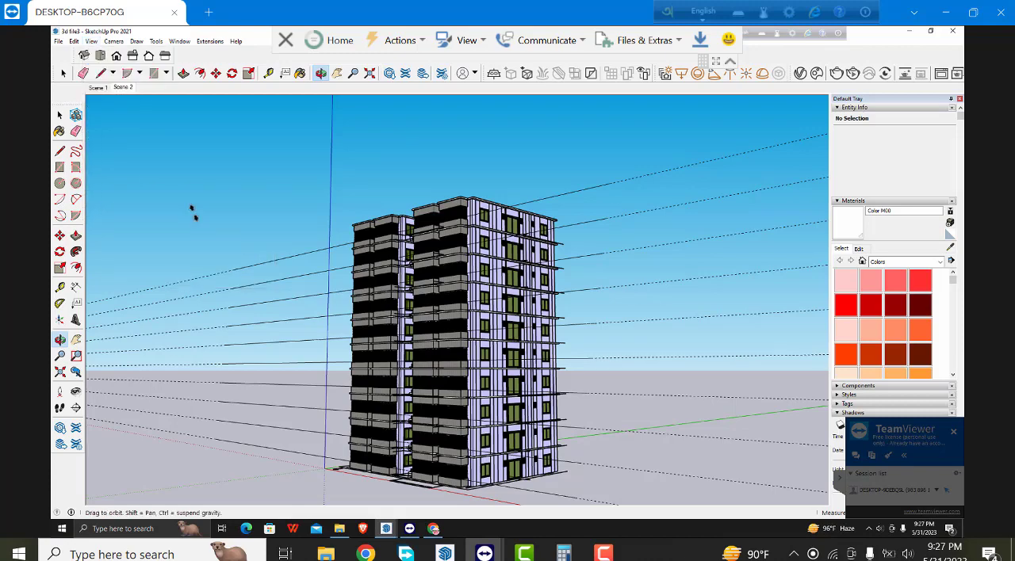
- Try to start a V-Ray render of the second scene
click(837, 73)
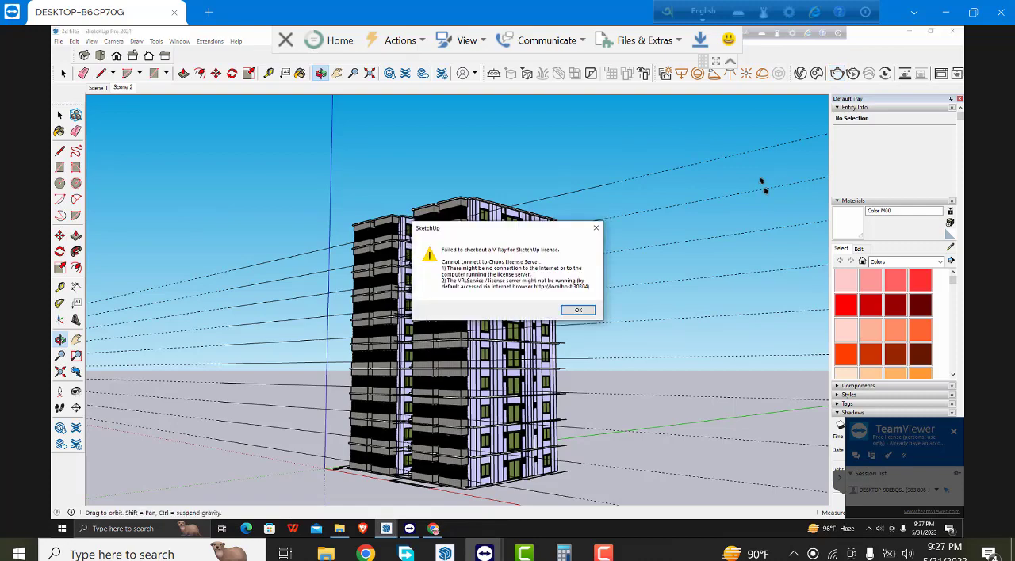
click(580, 309)
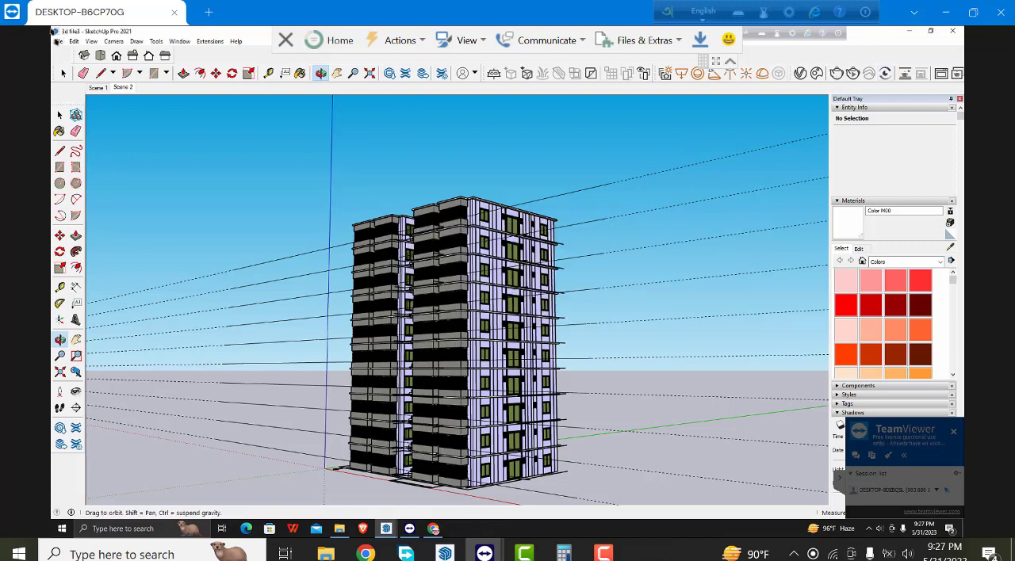
- Save the model as 3d file3dd in SketchUp Version 2018 format in the practice work folder, and close SketchUp
click(57, 41)
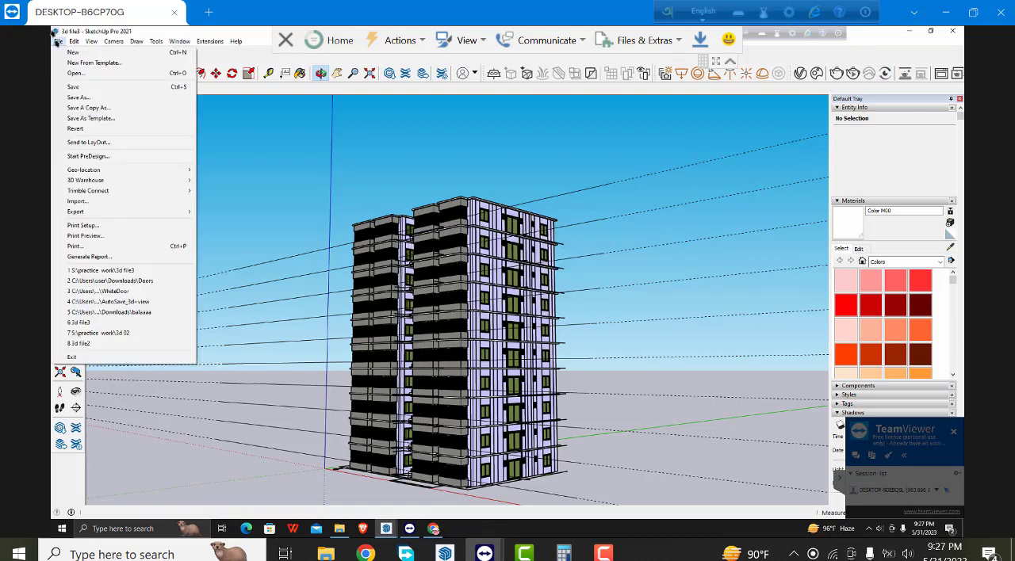
click(79, 97)
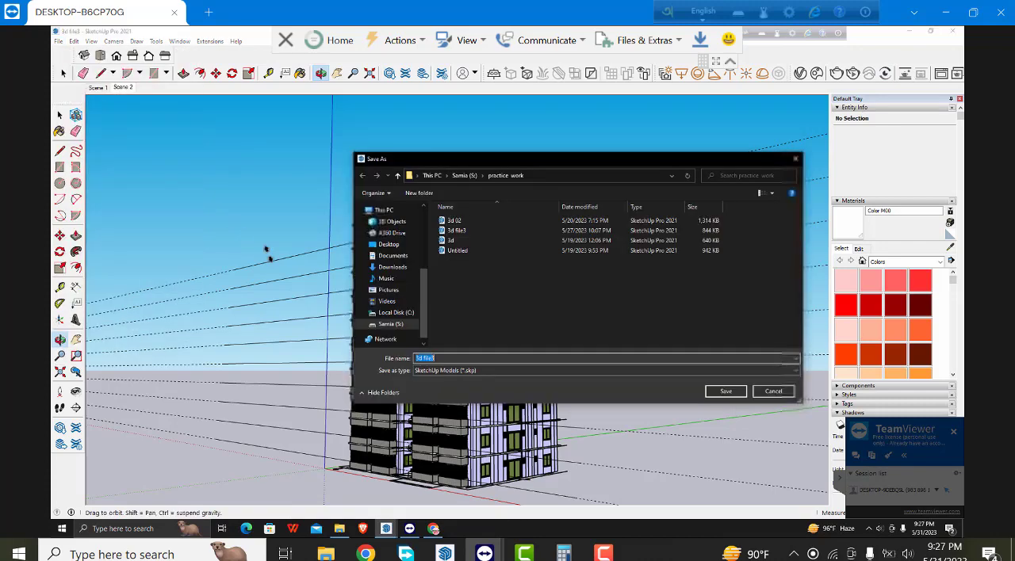
click(453, 358)
text(dd)
click(460, 370)
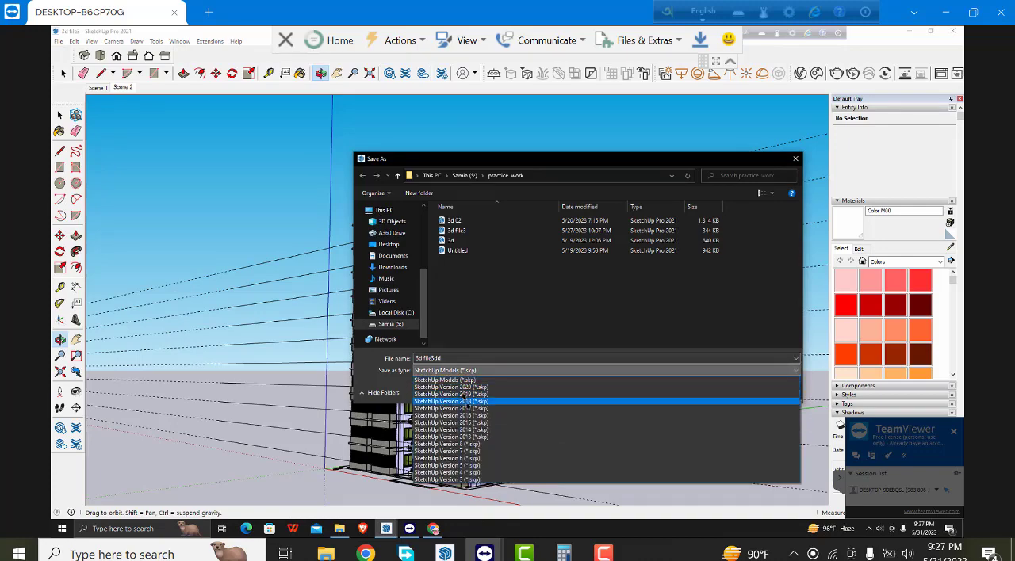
click(467, 400)
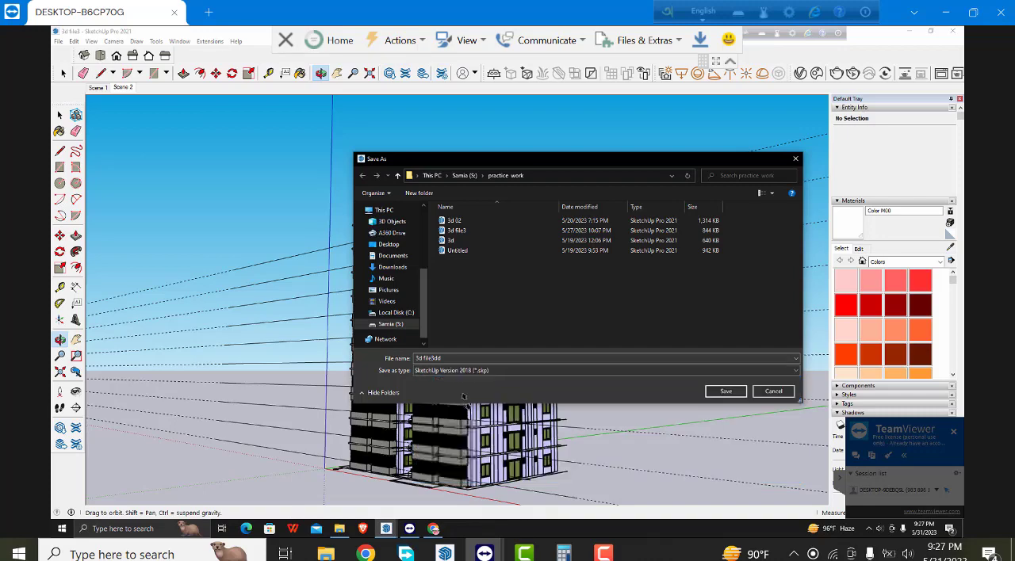
click(732, 392)
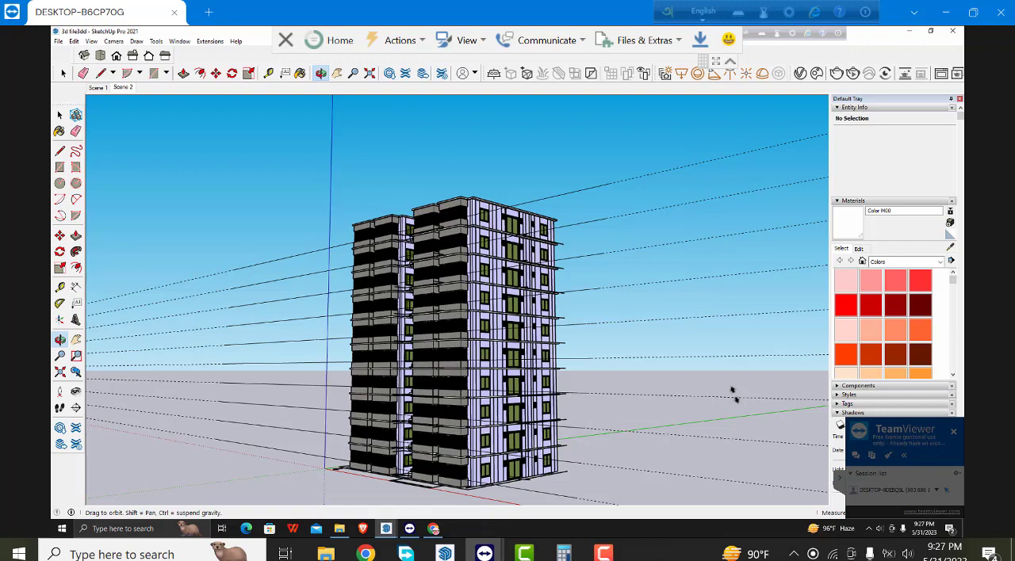
click(952, 31)
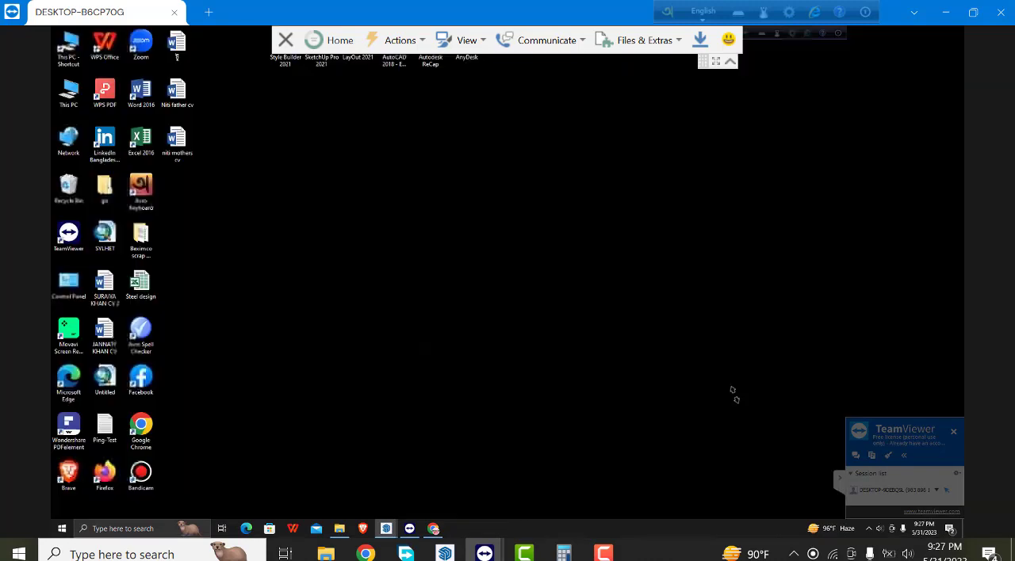